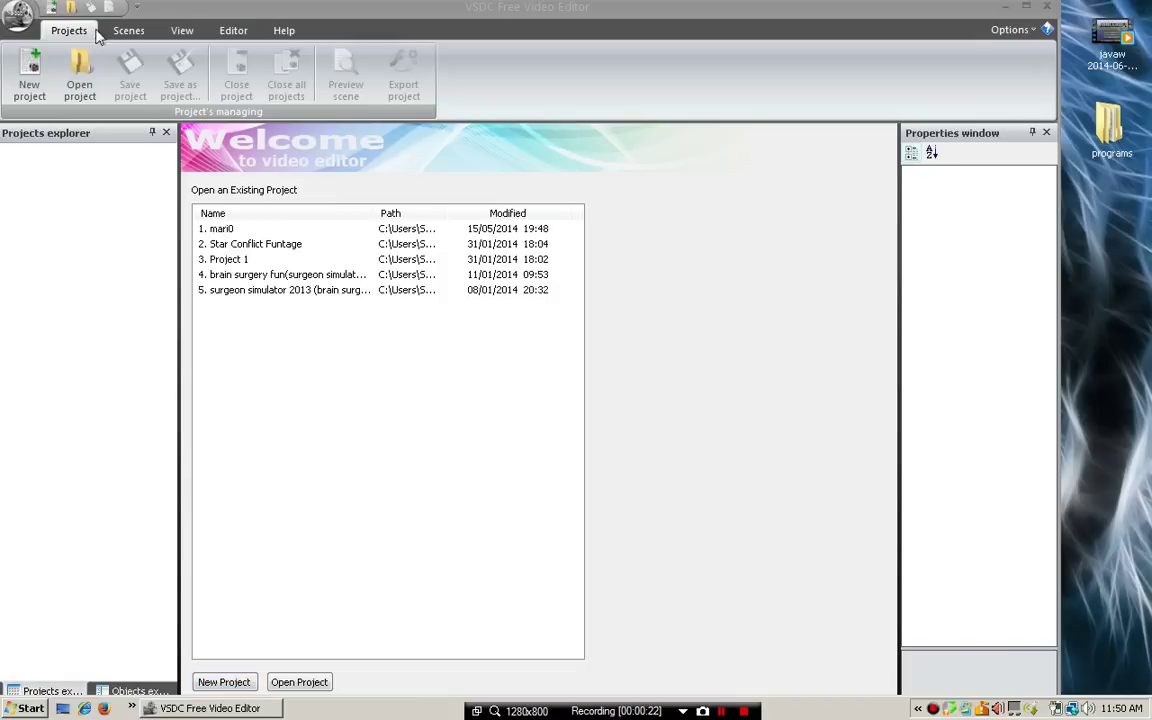
# Step: Create a 1280 by 800, 30 fps project titled "minecraft teleportation" and dismiss the file sequence wizard without adding files
pyautogui.click(224, 683)
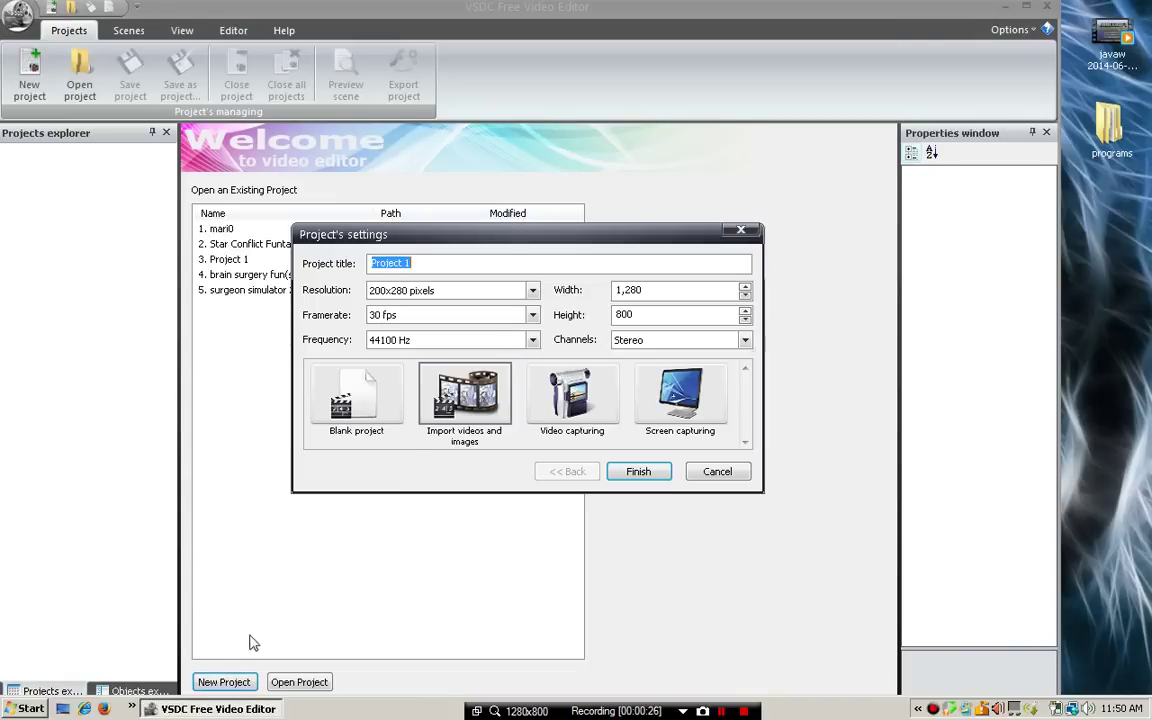
pyautogui.press('BackSpace')
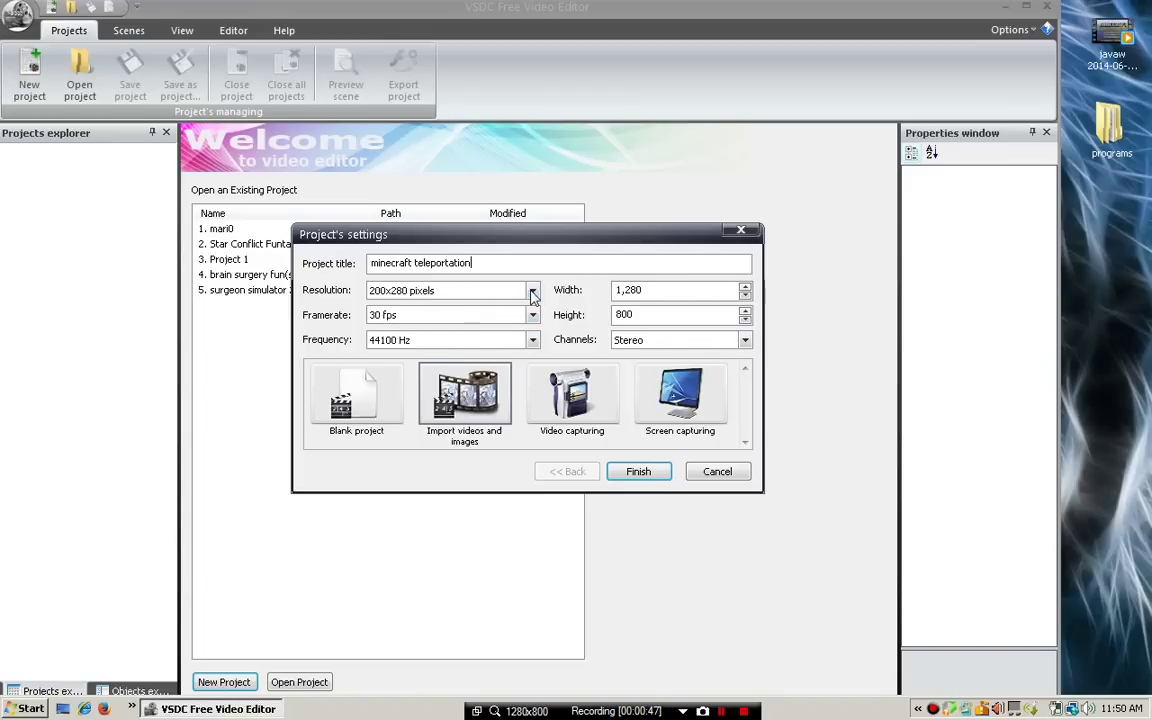
pyautogui.click(428, 291)
pyautogui.click(428, 291)
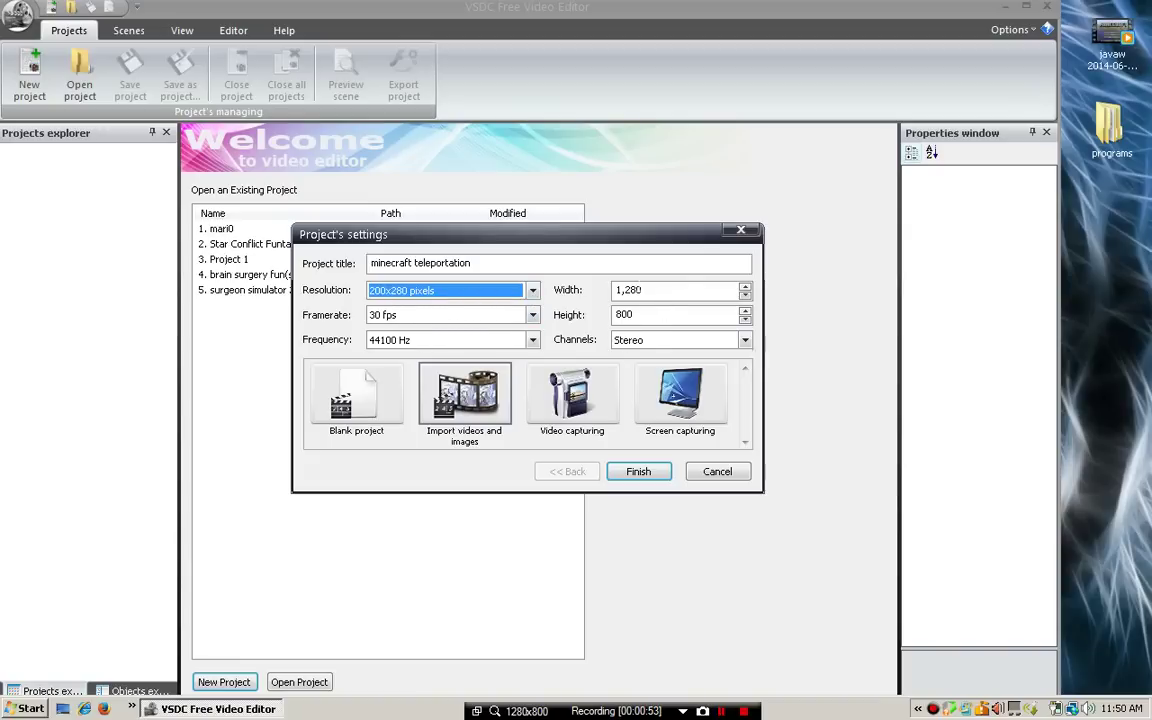
pyautogui.click(532, 316)
pyautogui.click(529, 318)
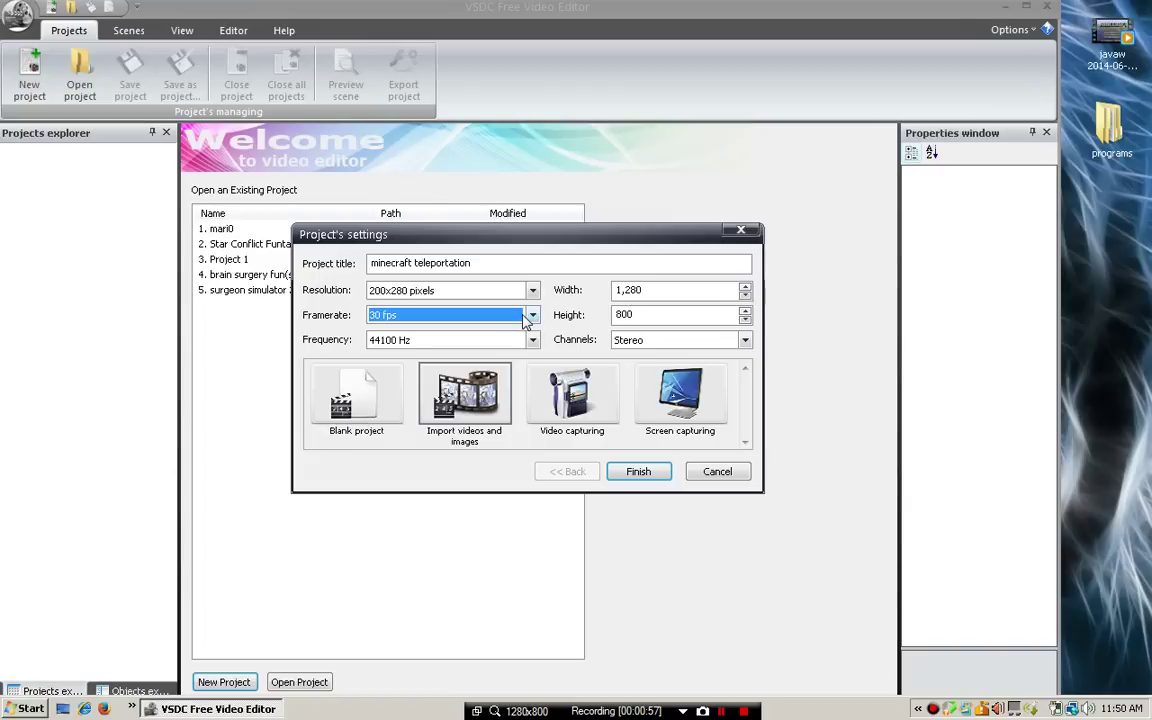
pyautogui.click(640, 472)
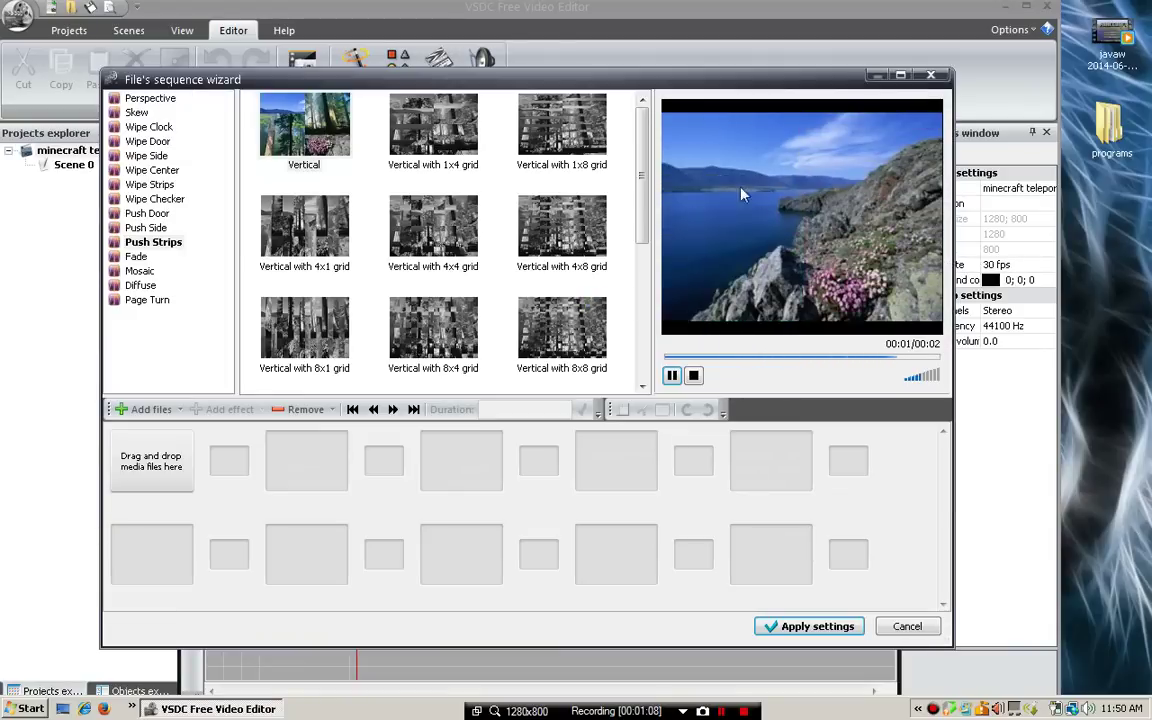
pyautogui.click(930, 79)
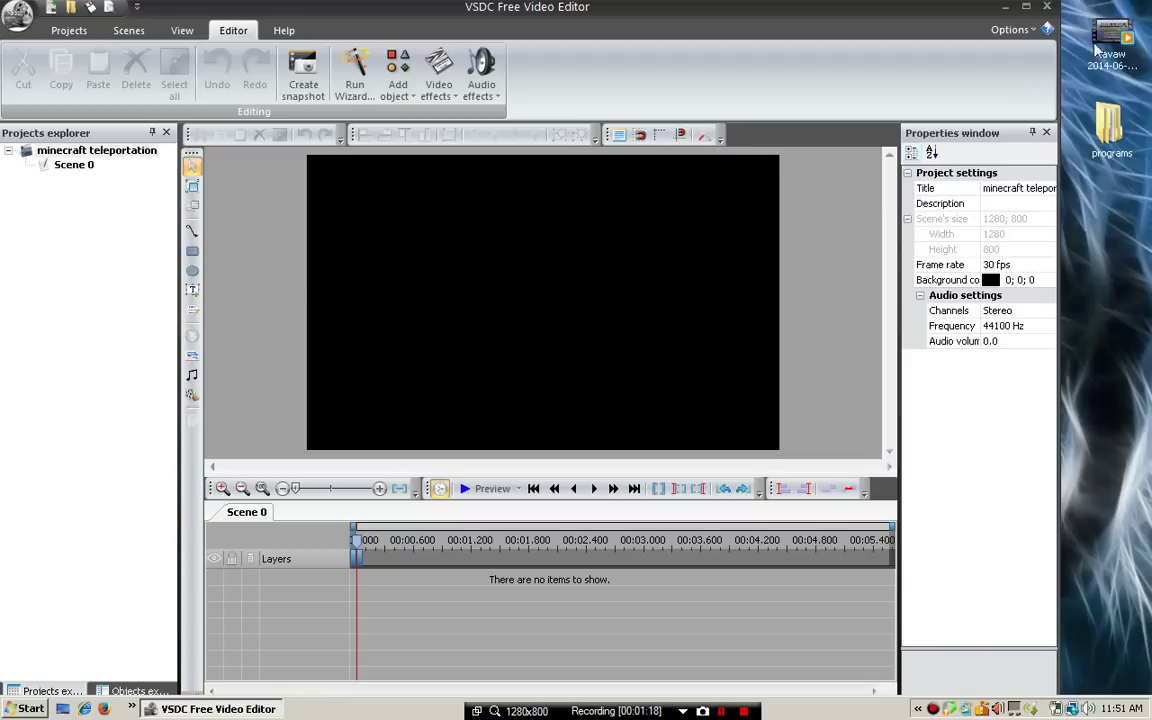
# Step: Add the javaw gameplay video from the desktop to the scene and set it to the same size as the parent
pyautogui.moveTo(1113, 38); pyautogui.dragTo(838, 253)
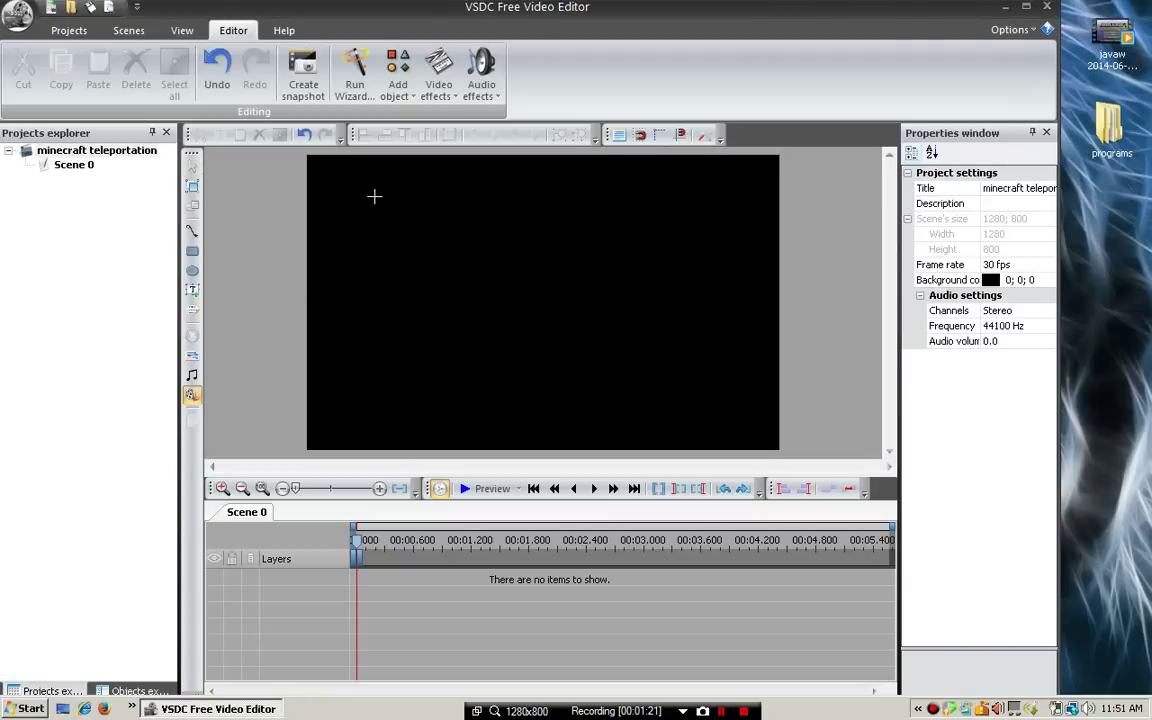
pyautogui.click(295, 177)
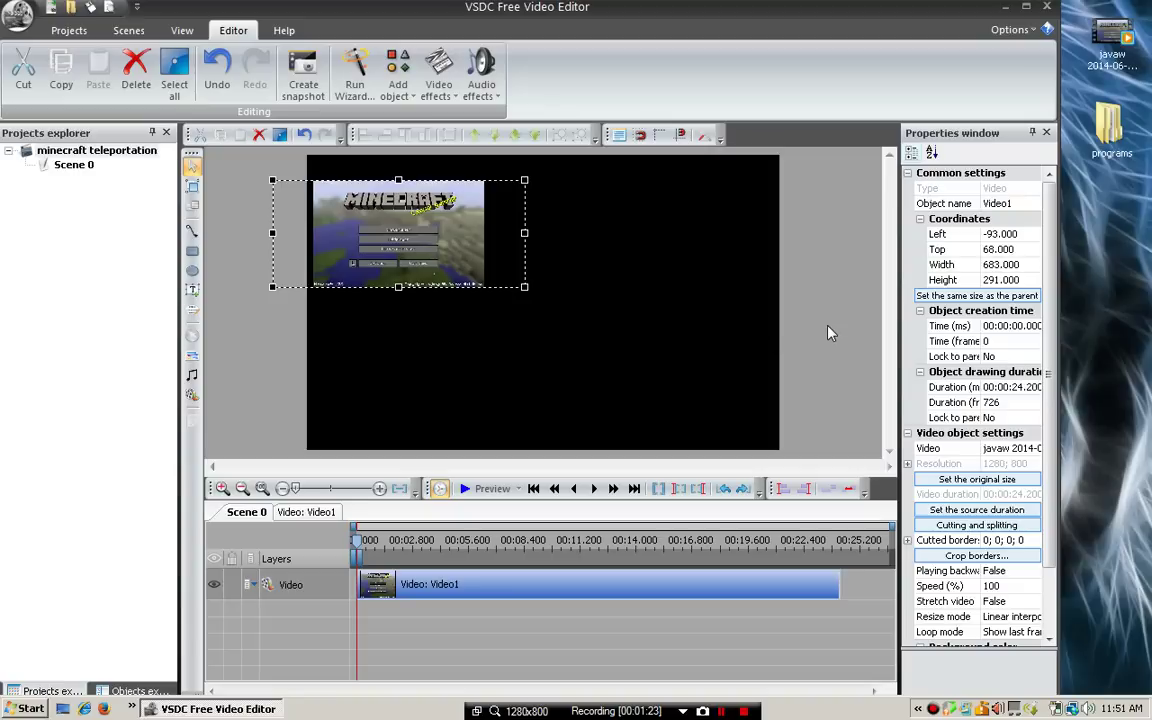
pyautogui.click(953, 298)
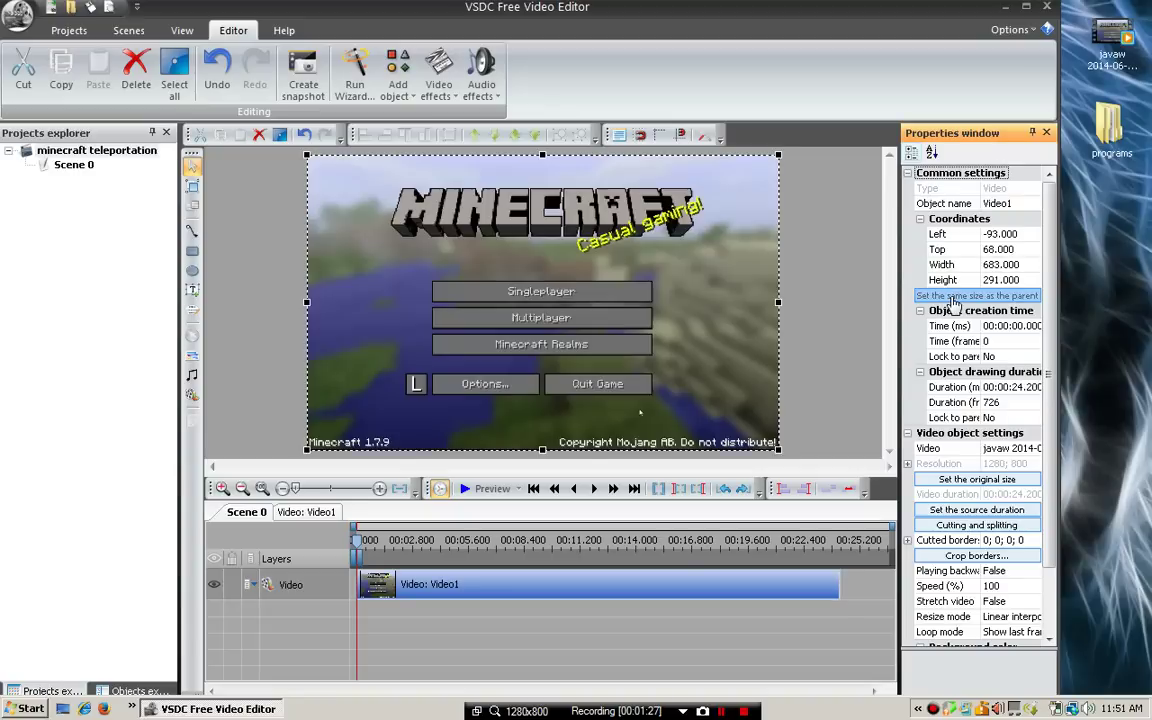
pyautogui.click(704, 268)
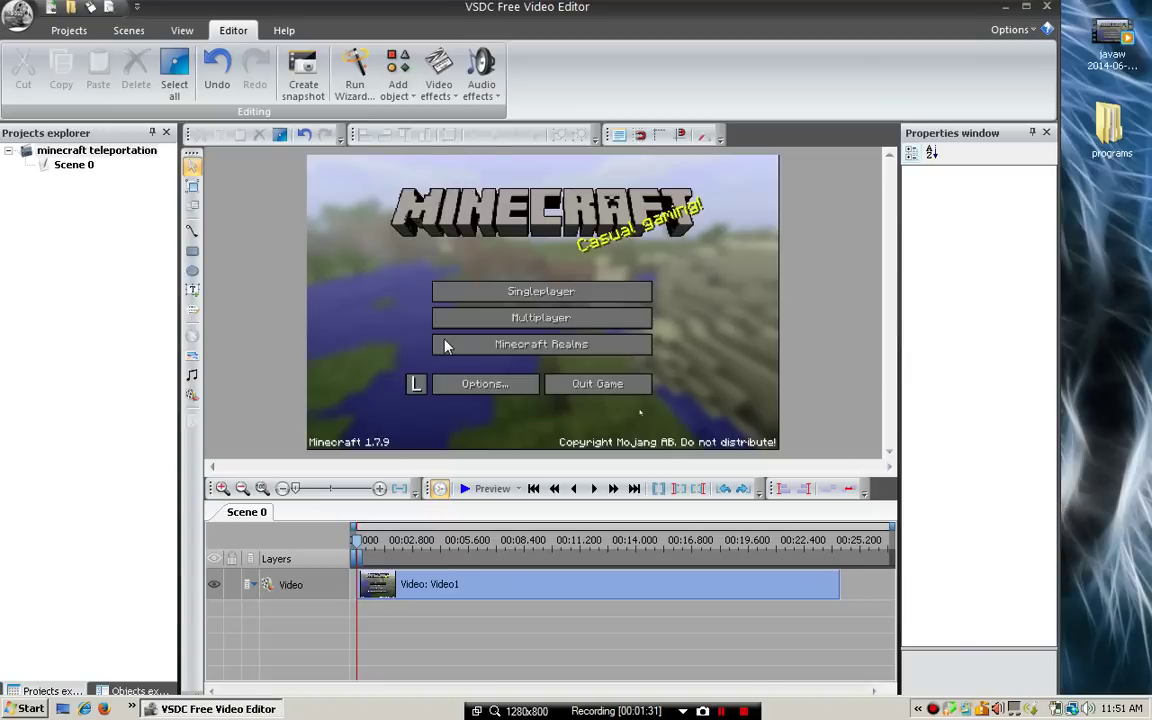
# Step: Open the gameplay video for cutting and splitting in a maximized editor, and add a marker at 00:00:05.250
pyautogui.click(597, 290)
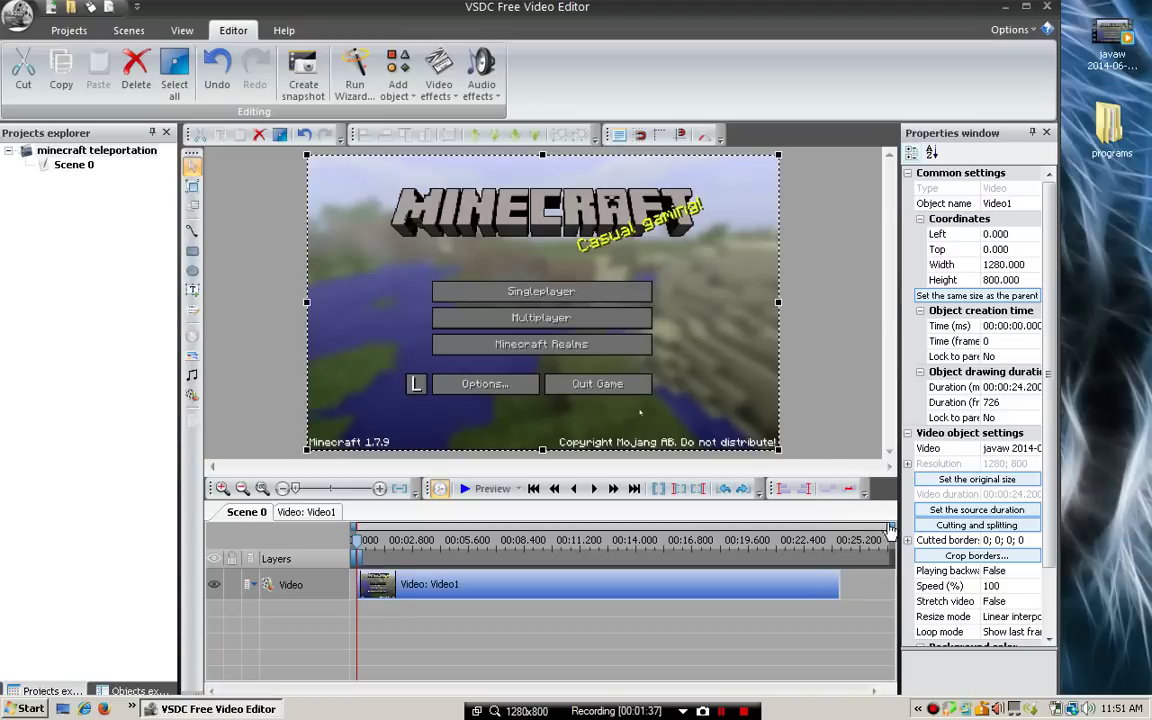
pyautogui.click(970, 527)
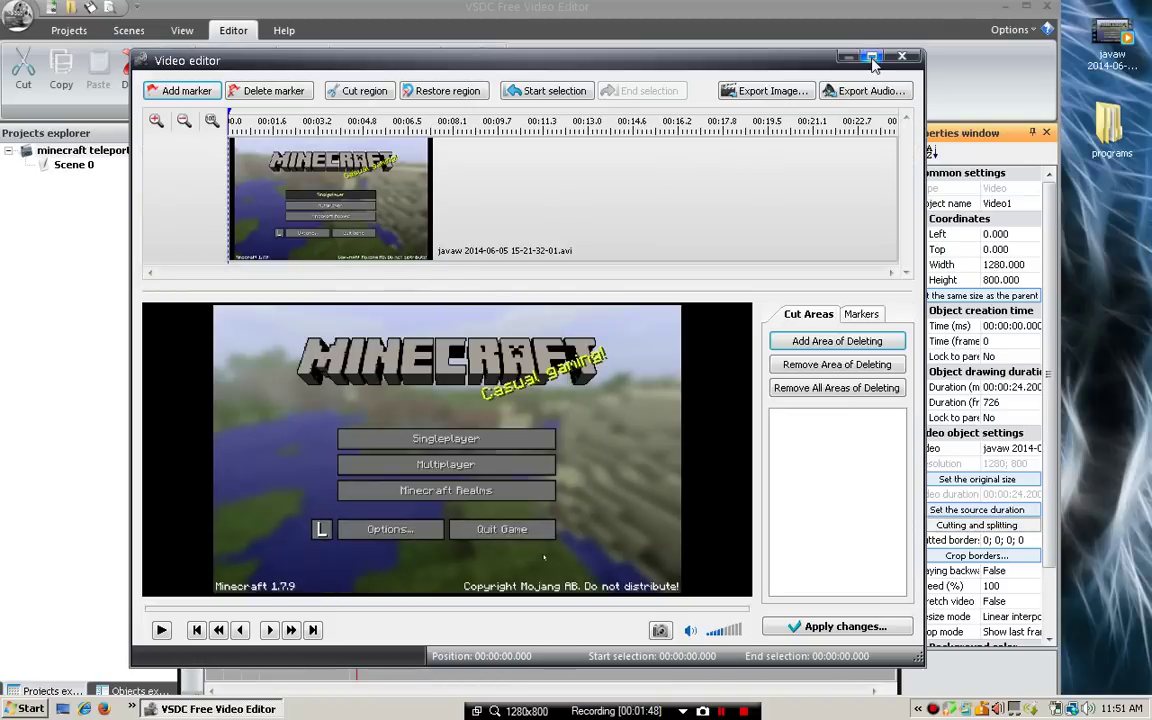
pyautogui.doubleClick(780, 58)
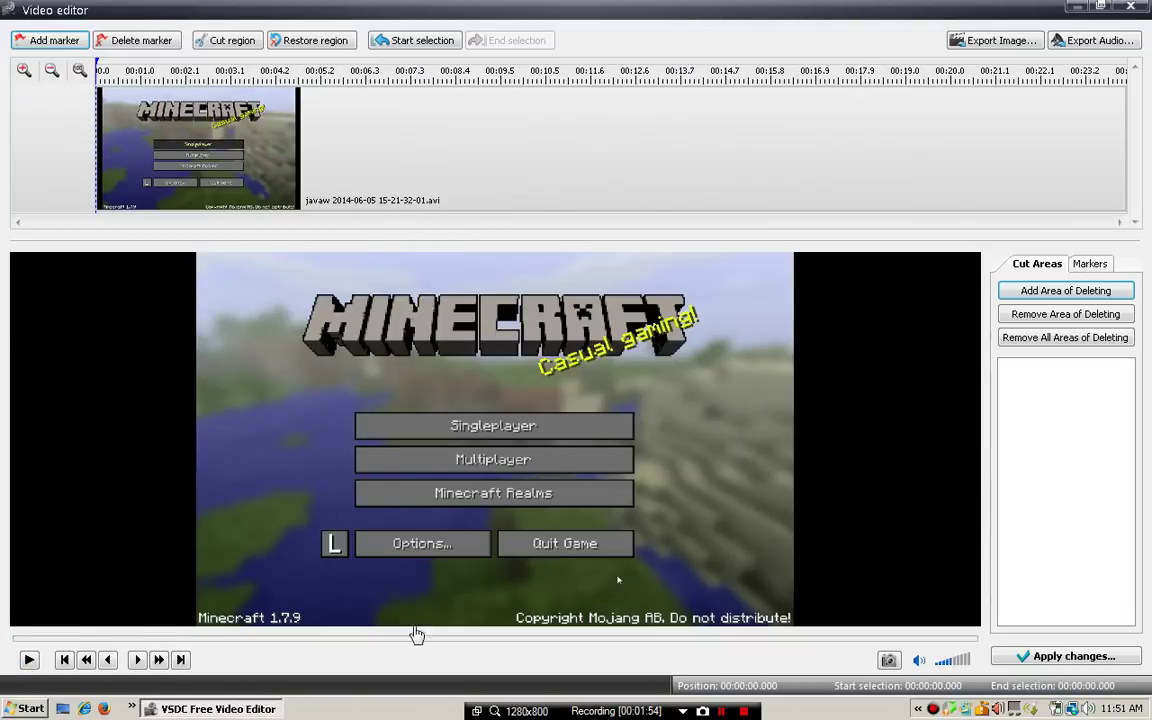
pyautogui.click(29, 660)
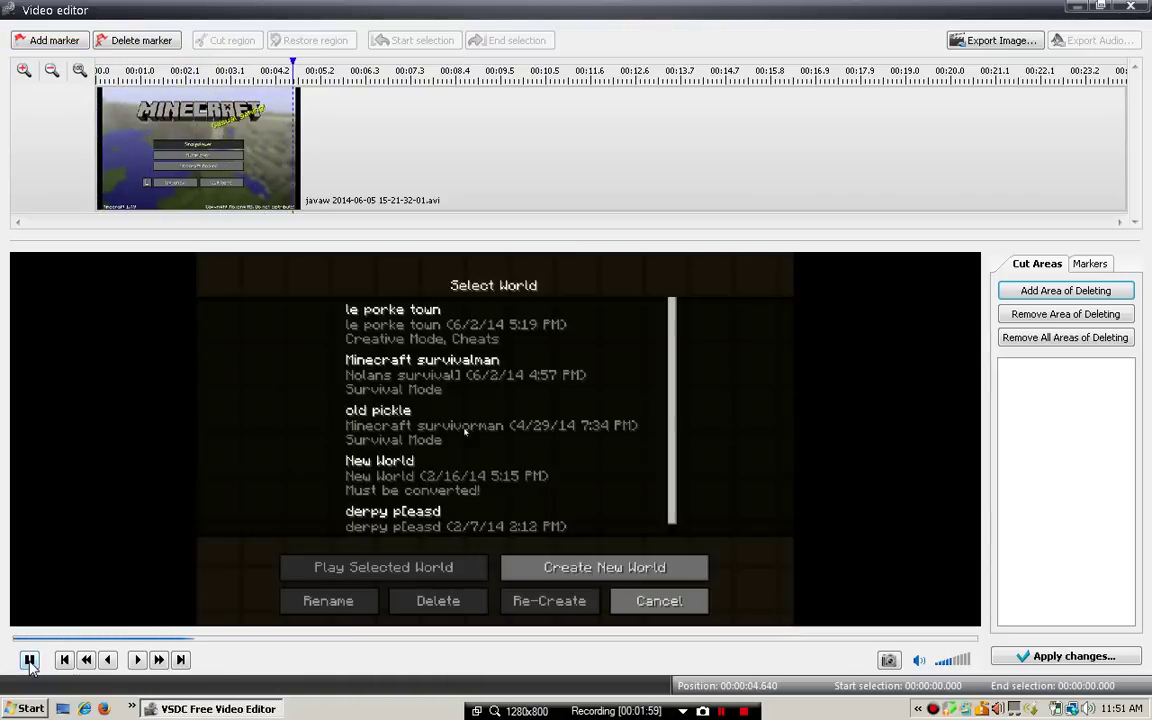
pyautogui.click(29, 660)
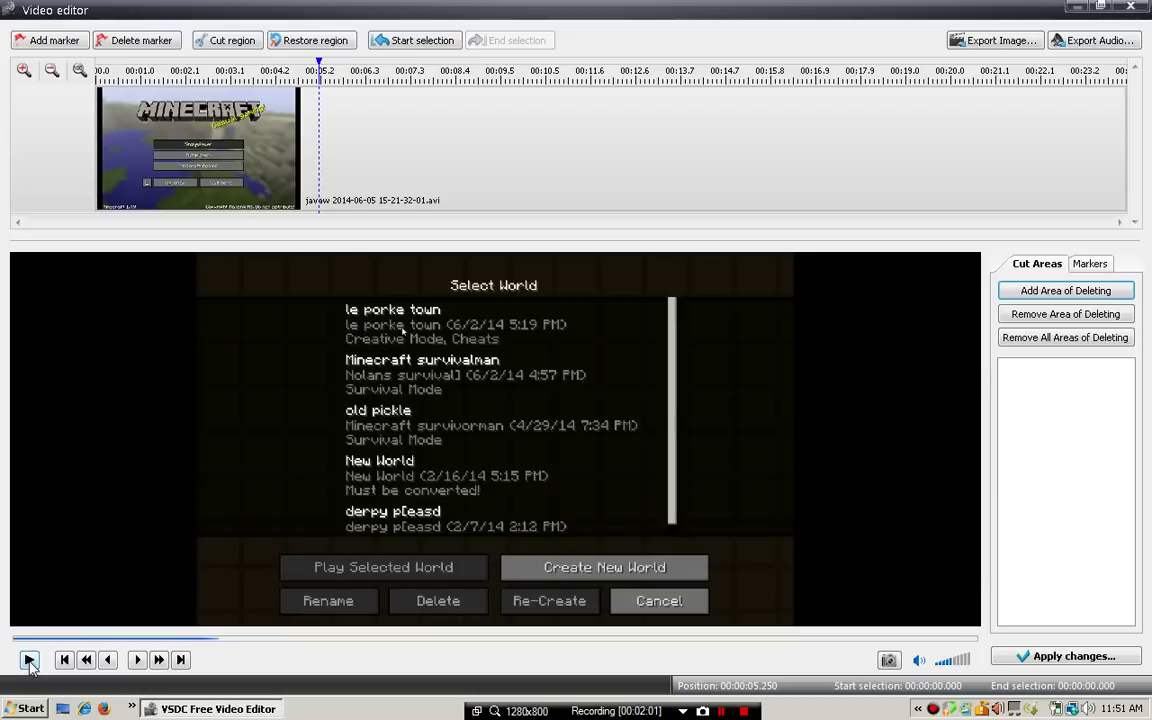
pyautogui.click(60, 47)
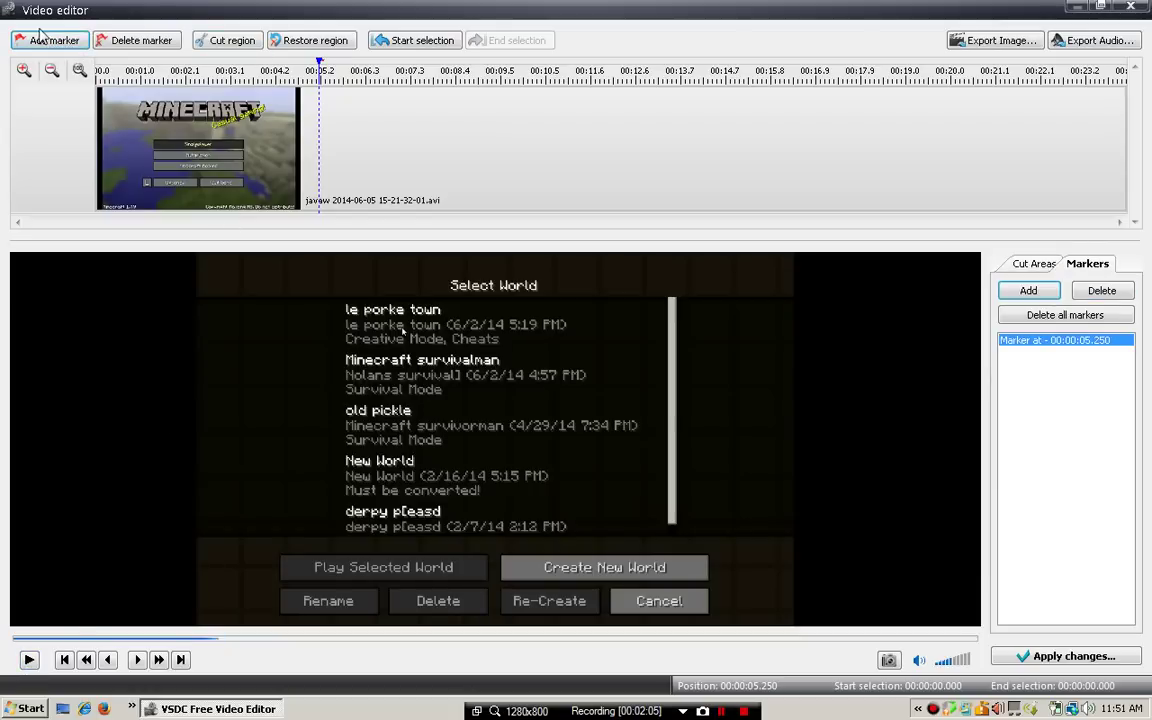
# Step: Play on to the end of the world loading screen and cut the region from 00:00:05.241 to 00:00:11.700
pyautogui.click(29, 661)
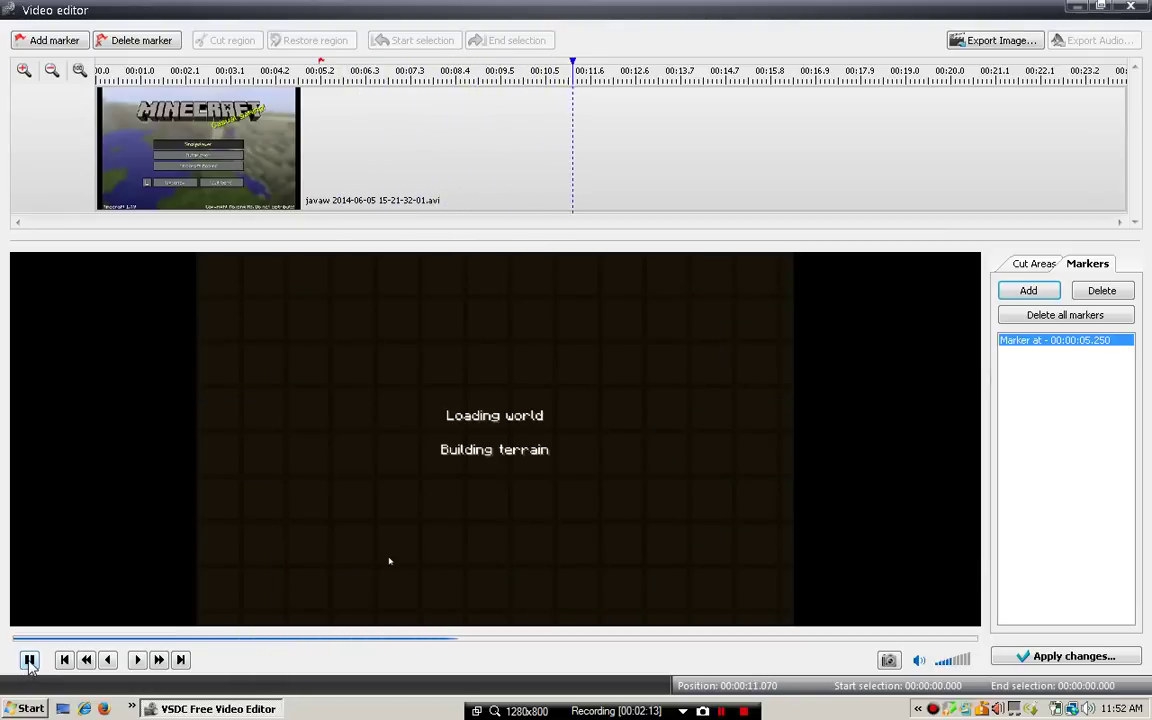
pyautogui.click(30, 660)
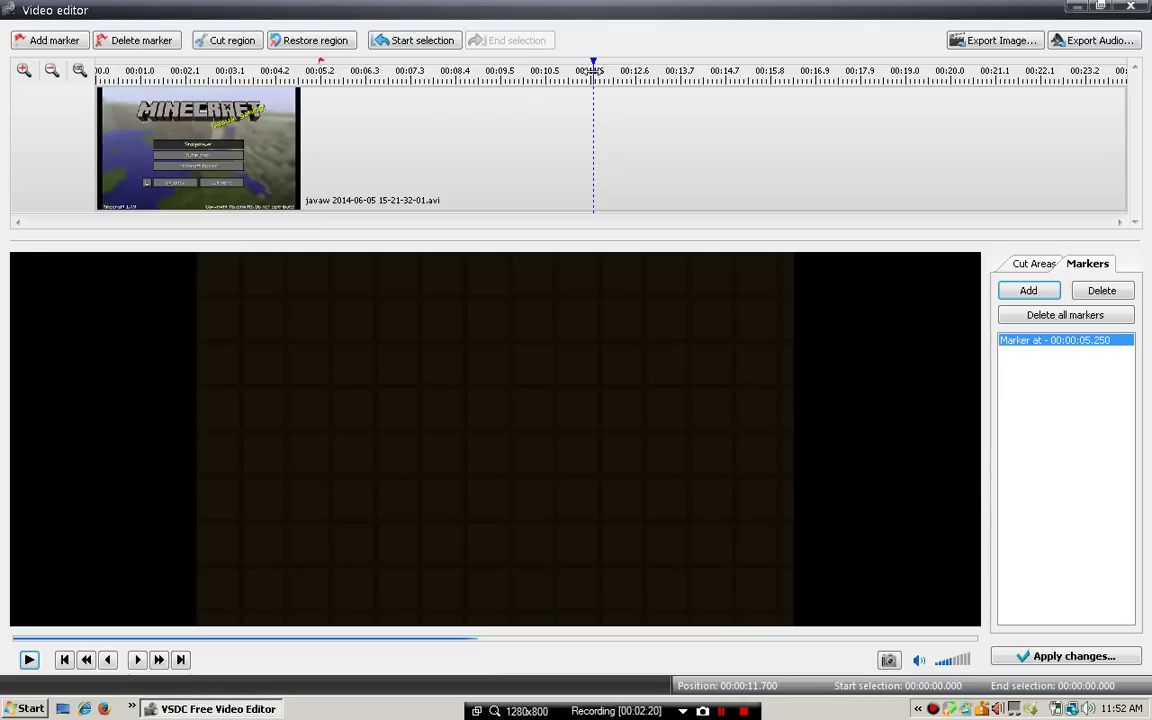
pyautogui.moveTo(593, 76); pyautogui.dragTo(319, 76)
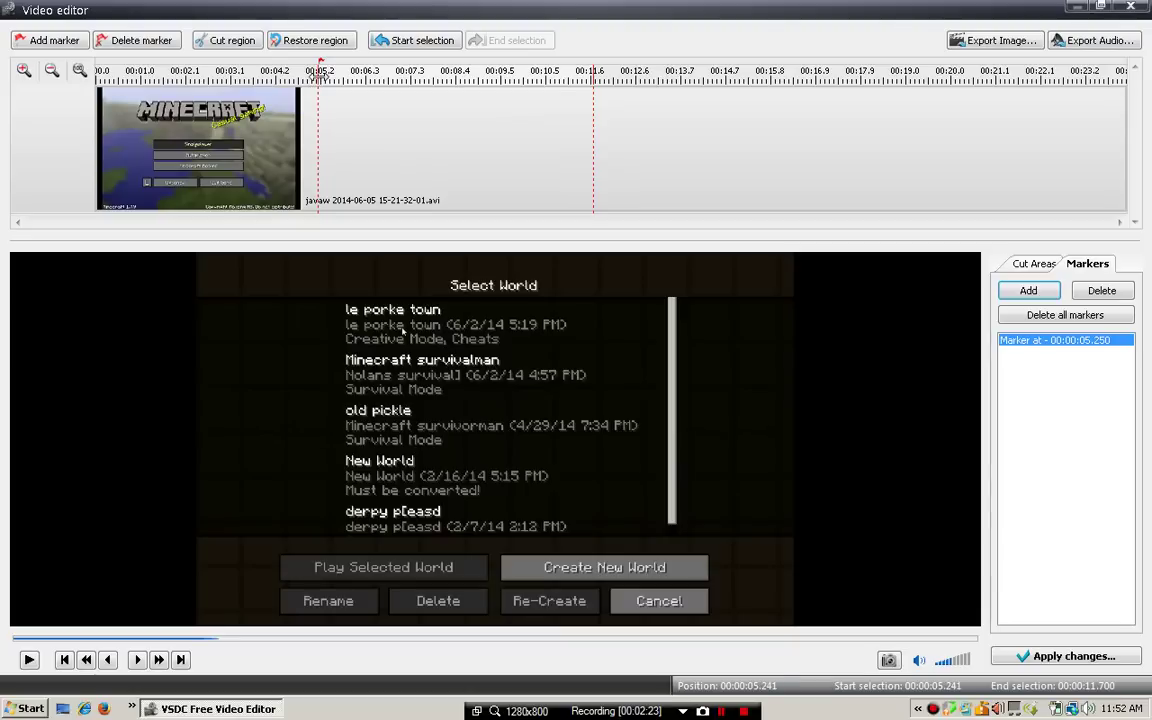
pyautogui.click(243, 50)
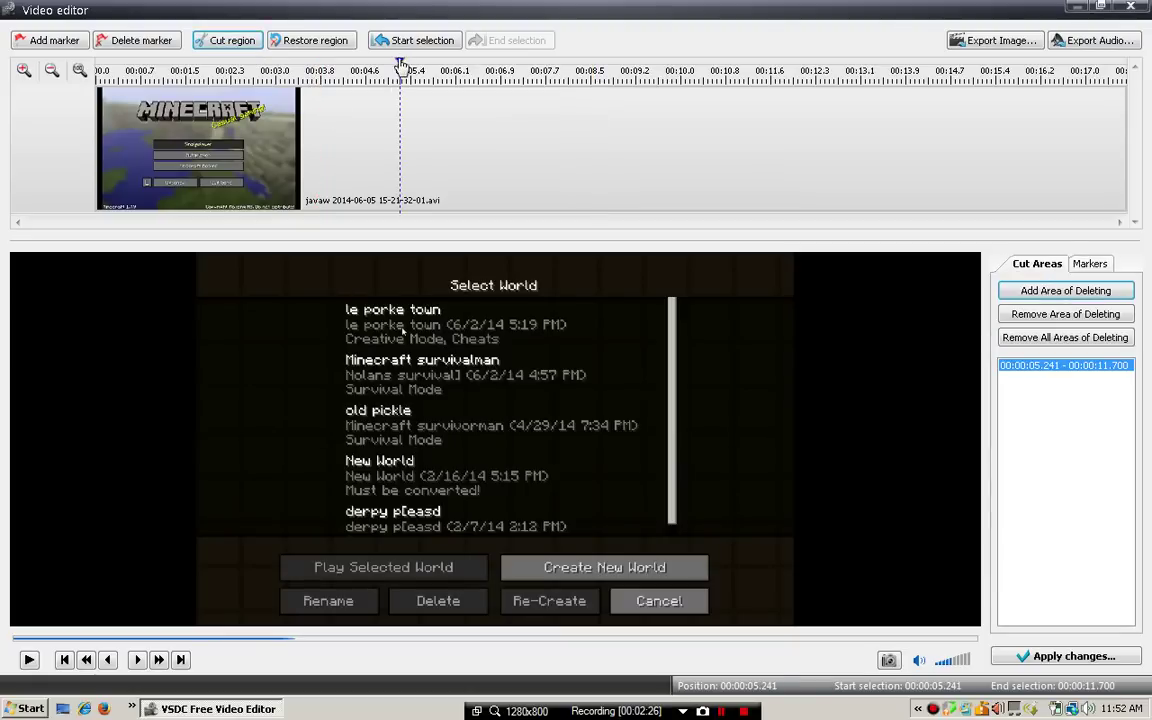
# Step: Check the playback across the cut and apply the changes, accepting the changed duration for the video object
pyautogui.click(346, 70)
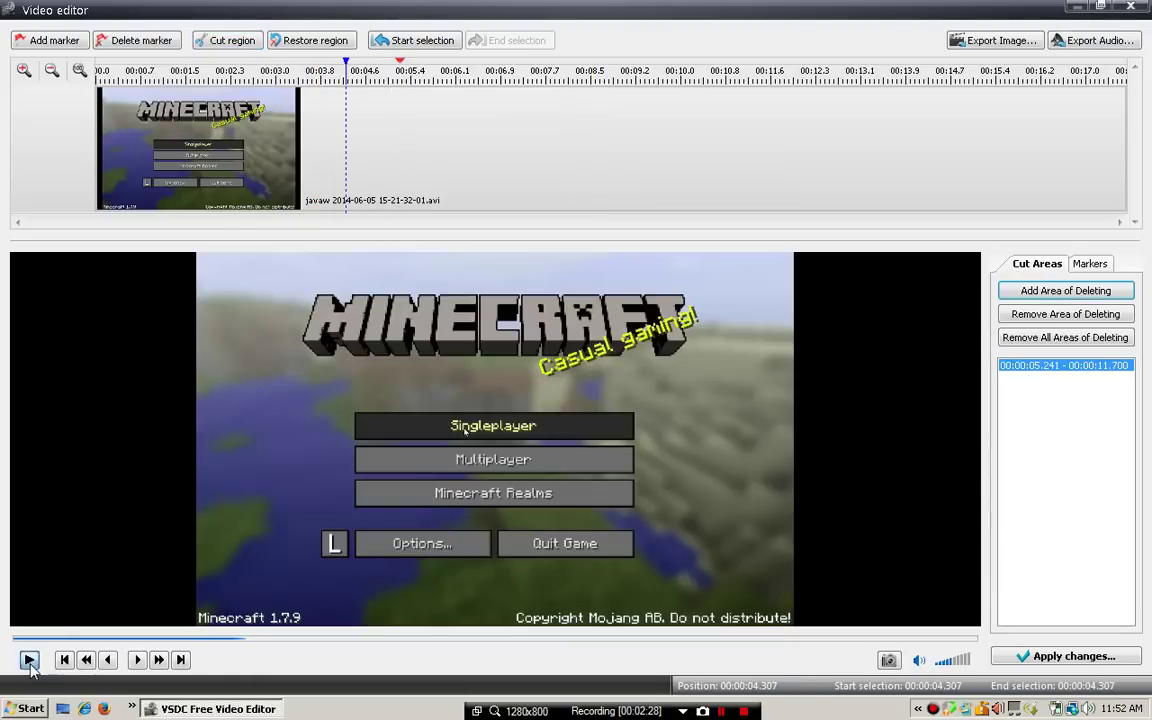
pyautogui.click(29, 659)
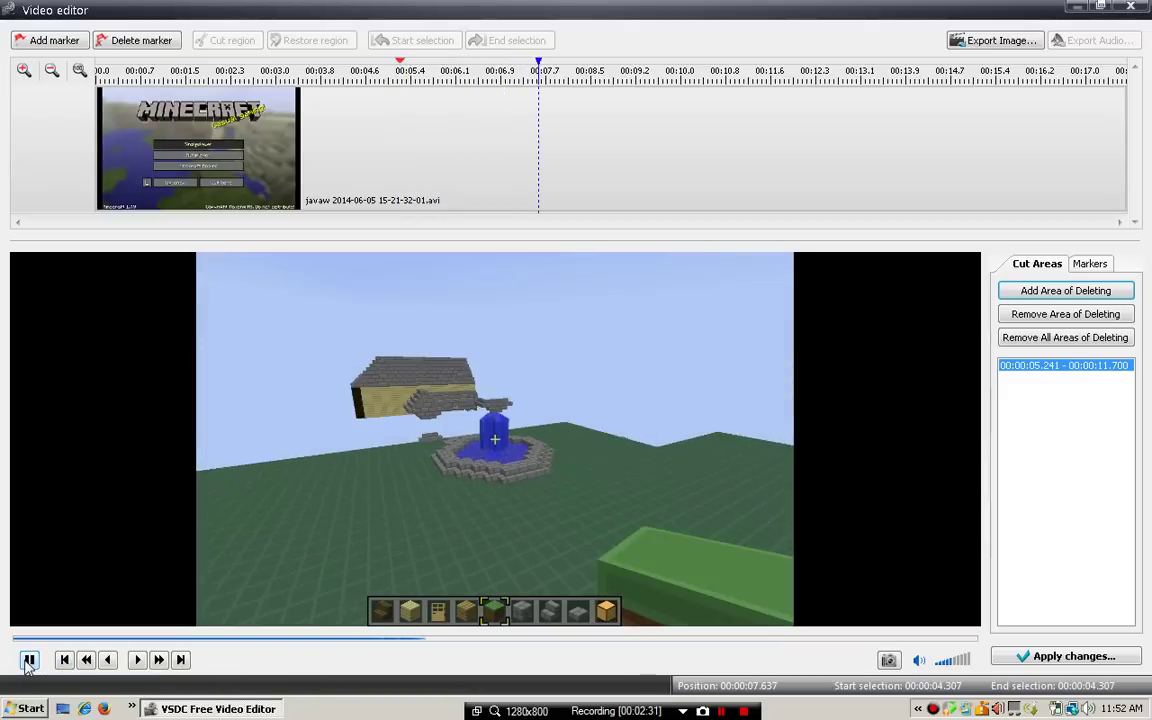
pyautogui.press('space')
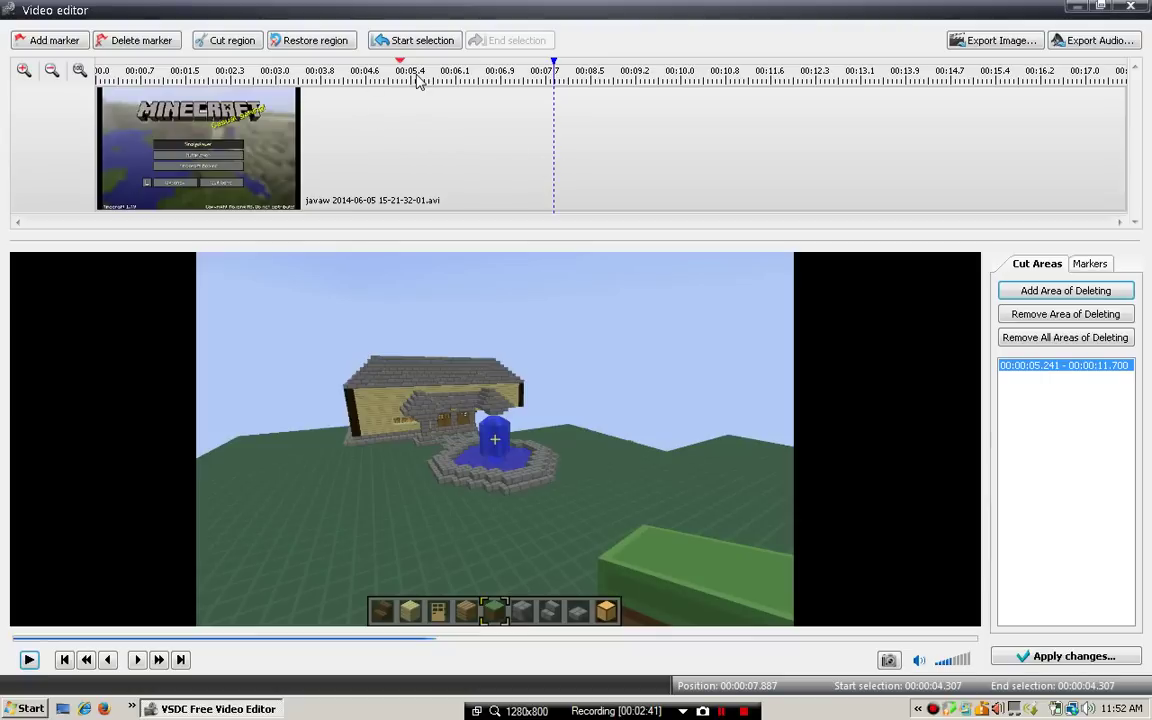
pyautogui.click(1042, 660)
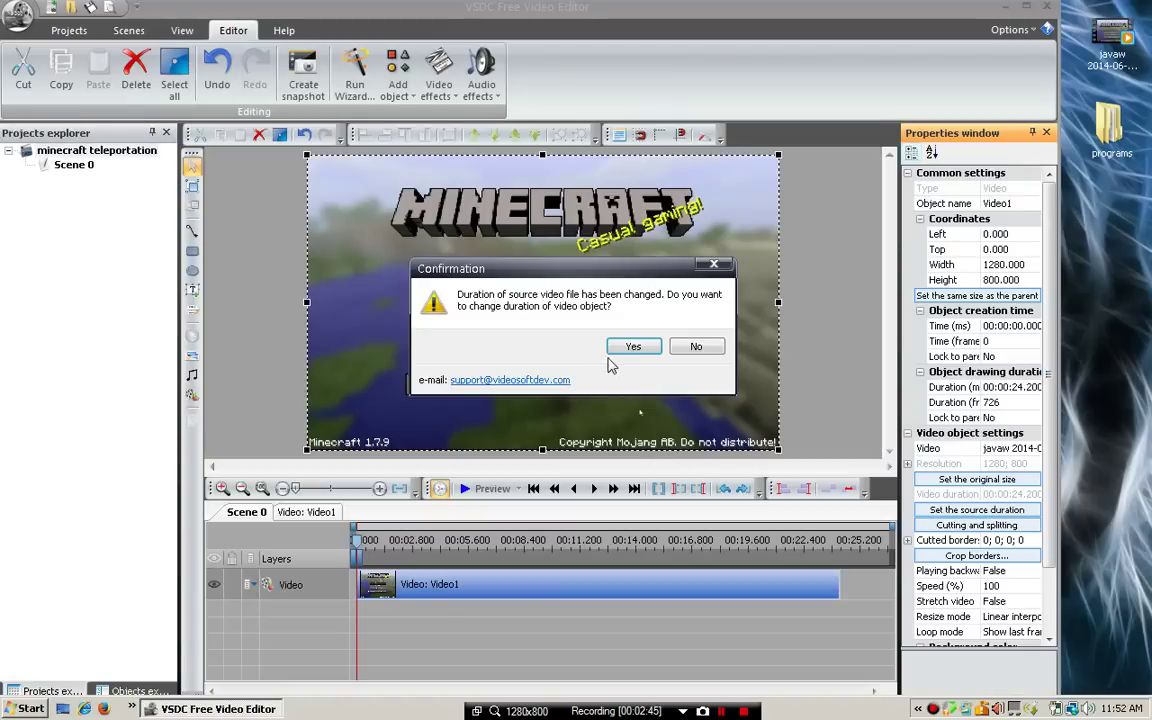
pyautogui.click(627, 417)
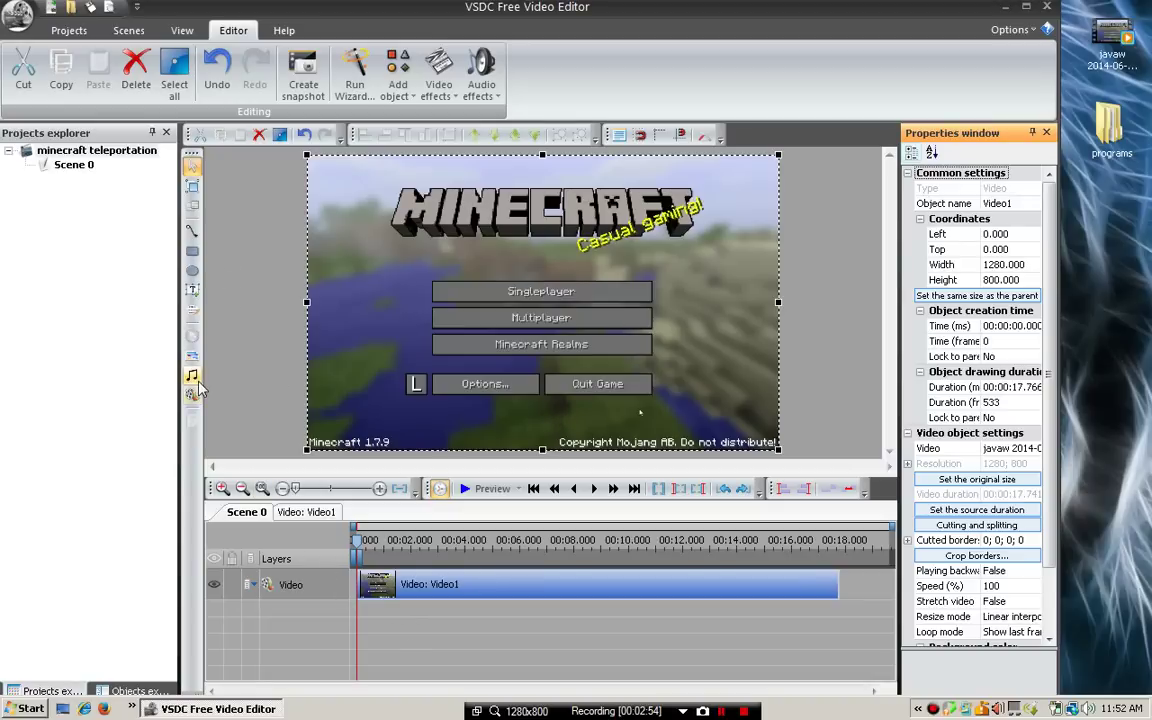
# Step: Bring the intro video from the programs > effects for youtube > videos folder into the scene and minimize the folder window
pyautogui.doubleClick(1110, 135)
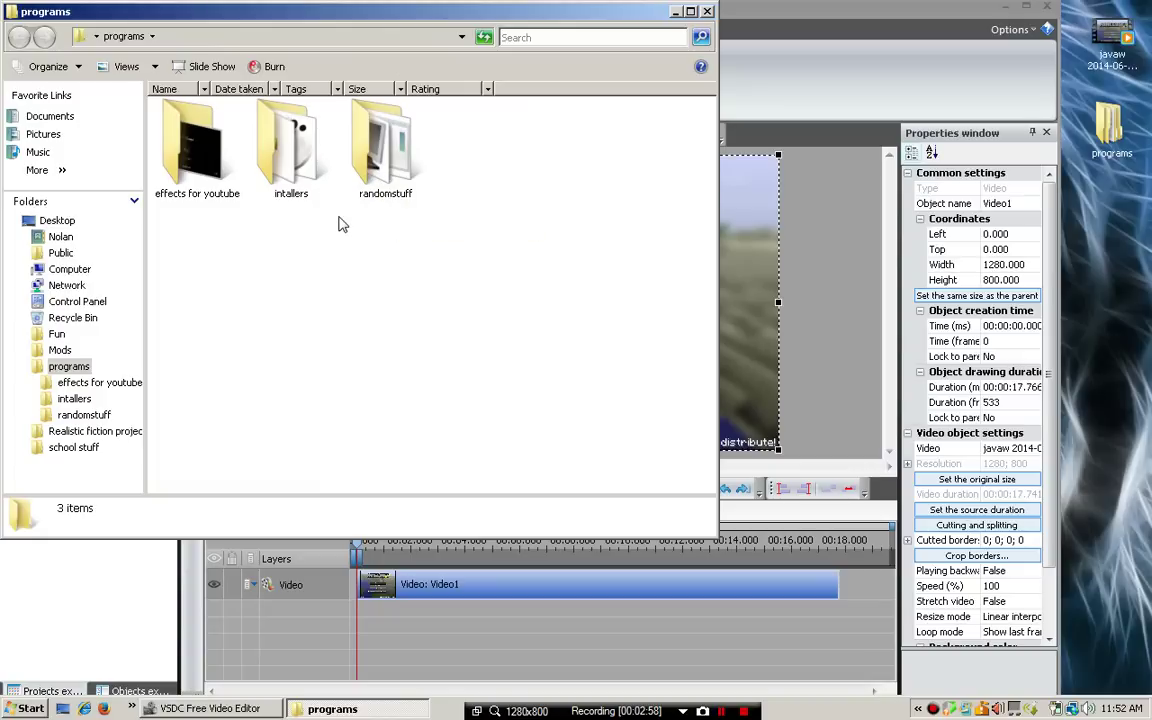
pyautogui.doubleClick(180, 170)
pyautogui.doubleClick(470, 150)
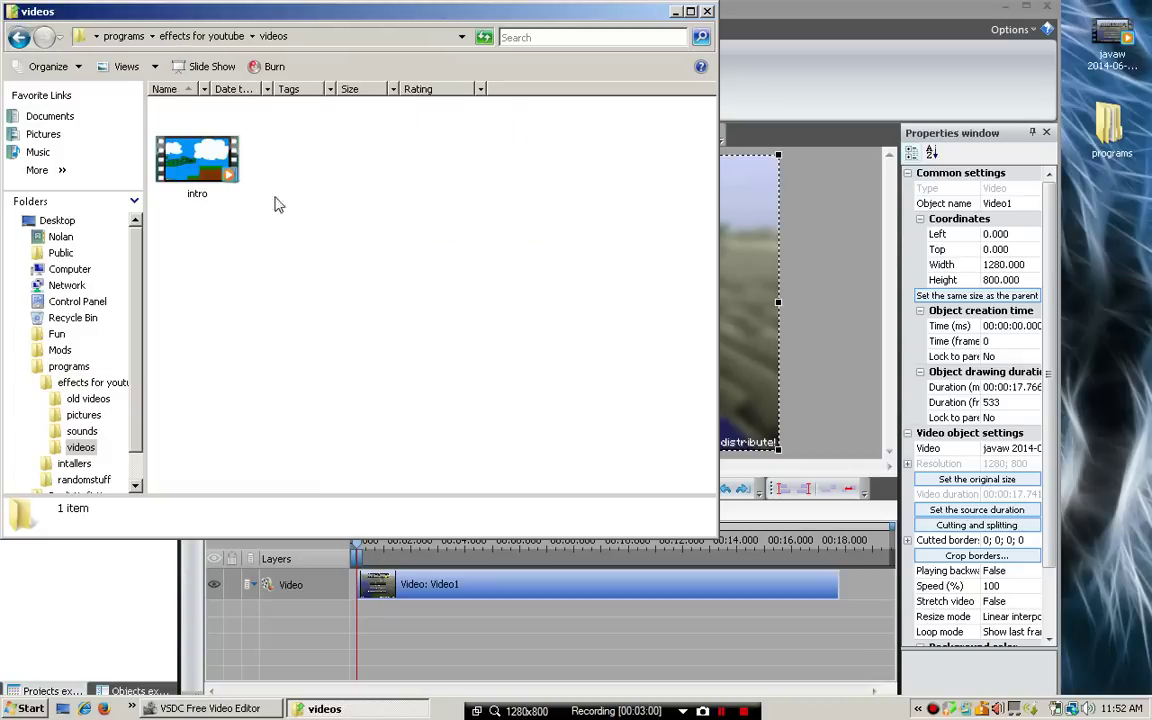
pyautogui.click(185, 172)
pyautogui.moveTo(185, 172); pyautogui.dragTo(758, 285)
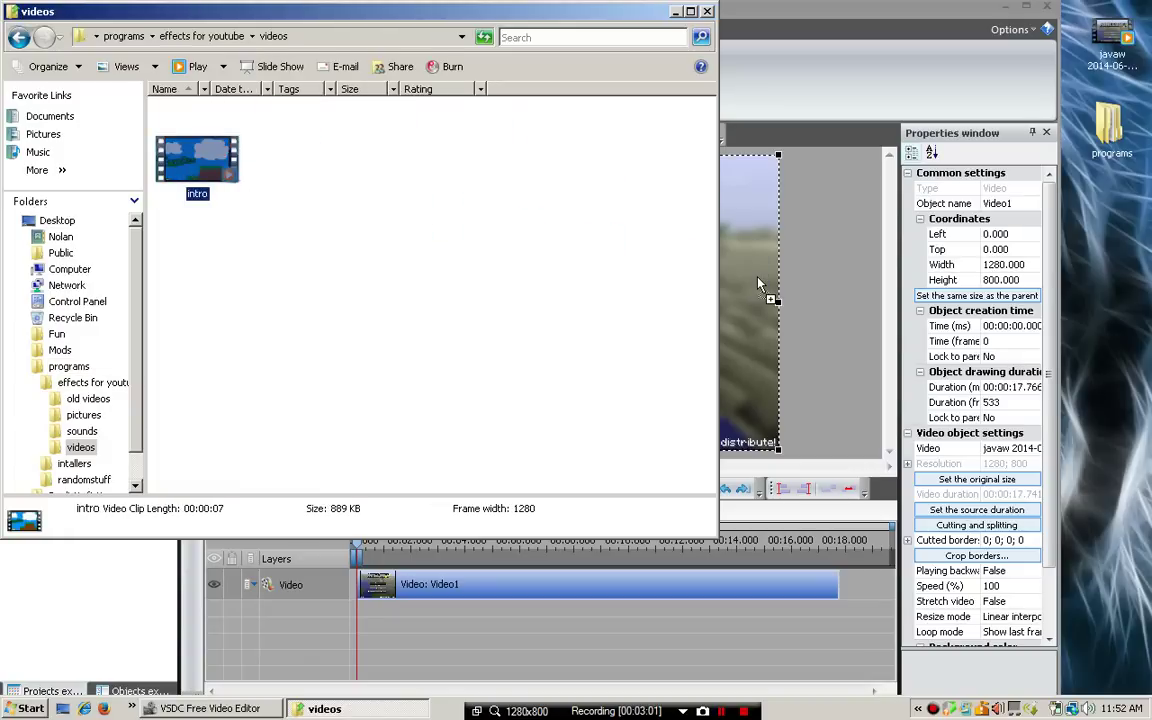
pyautogui.click(675, 11)
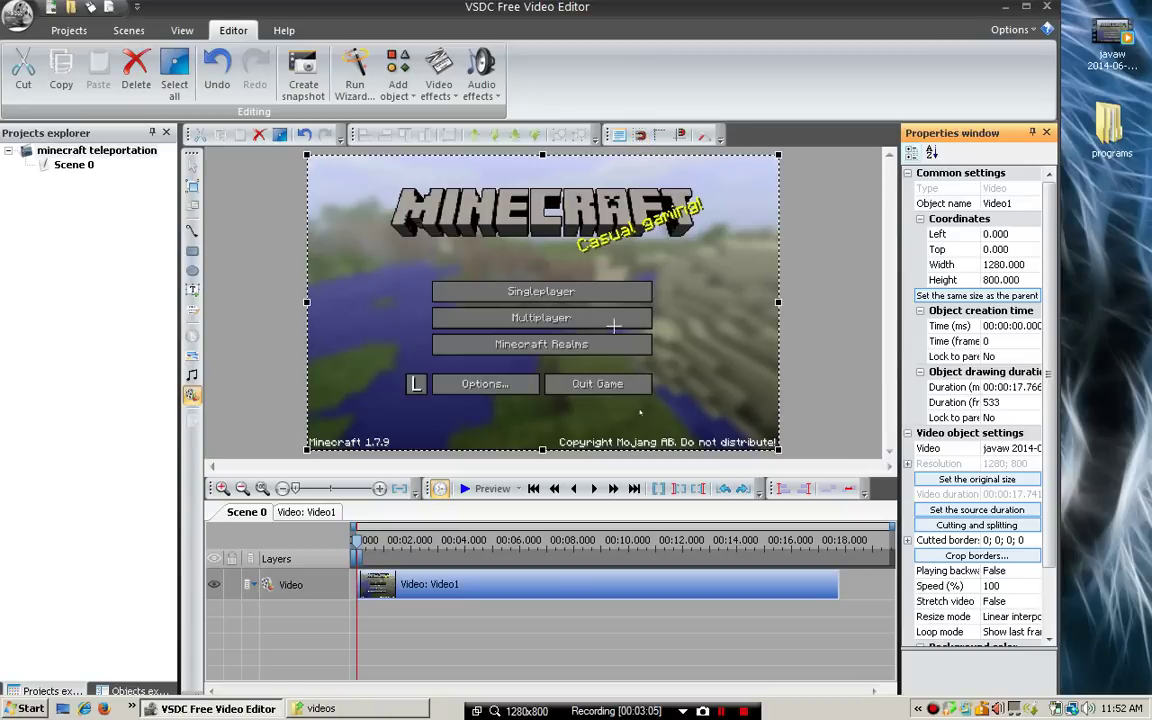
# Step: Place the intro at the same size as the parent and move the gameplay clip to start at 7 seconds
pyautogui.moveTo(613, 325); pyautogui.dragTo(315, 165)
pyautogui.click(977, 295)
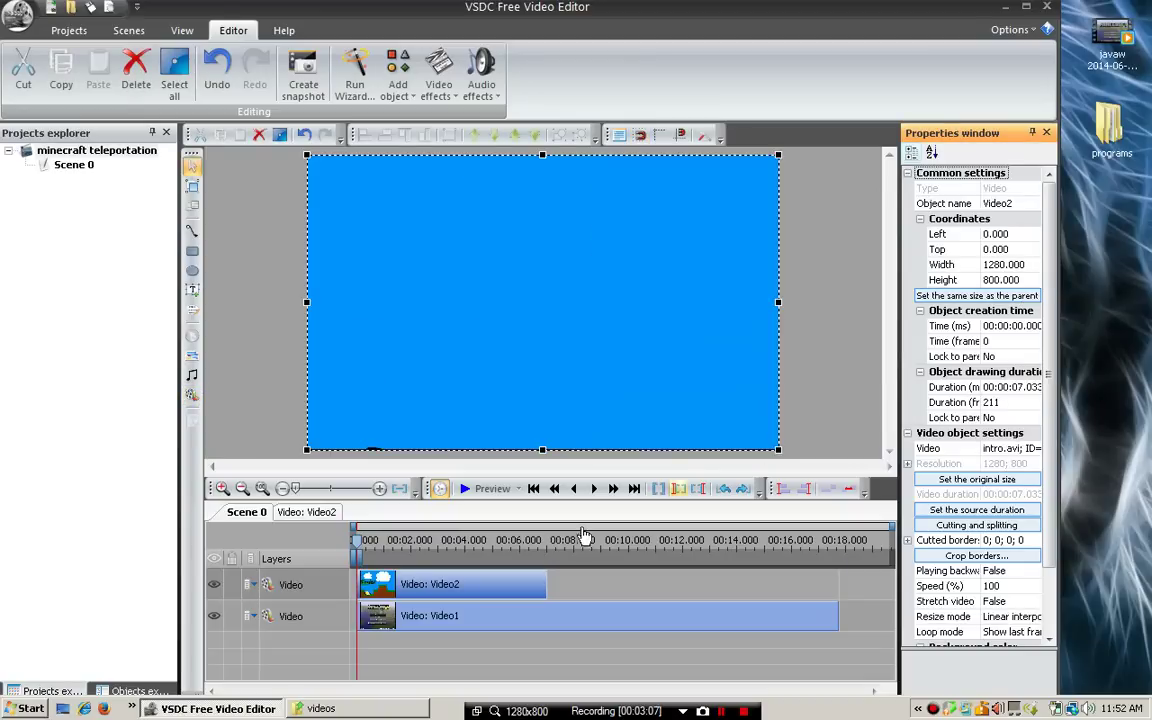
pyautogui.moveTo(373, 625); pyautogui.dragTo(512, 612)
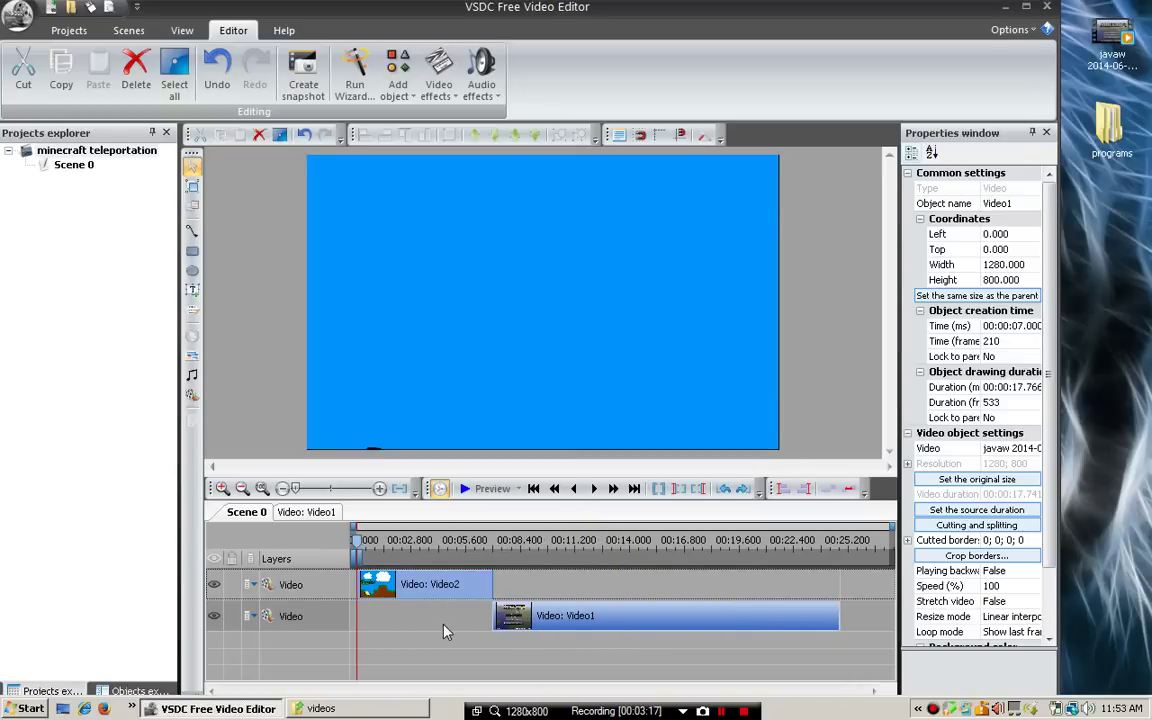
# Step: Play the intro video from the effects for youtube videos folder in Windows Media Player, and close the player and folder
pyautogui.doubleClick(1090, 136)
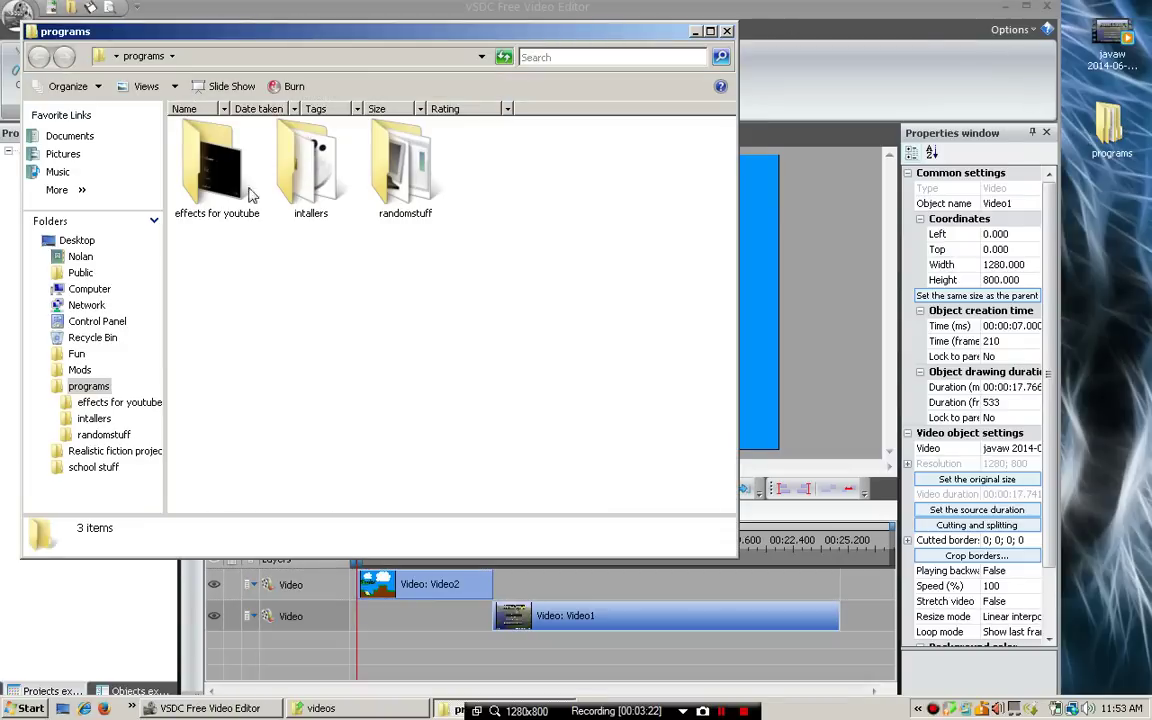
pyautogui.doubleClick(197, 182)
pyautogui.doubleClick(448, 170)
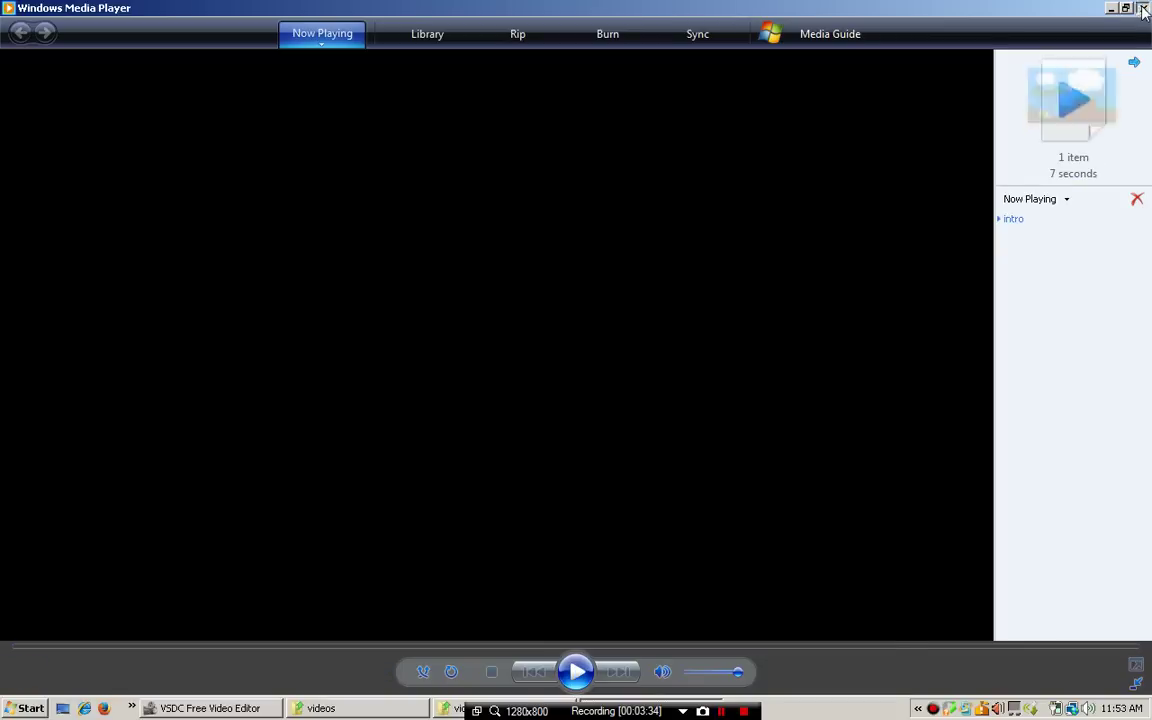
pyautogui.click(1143, 8)
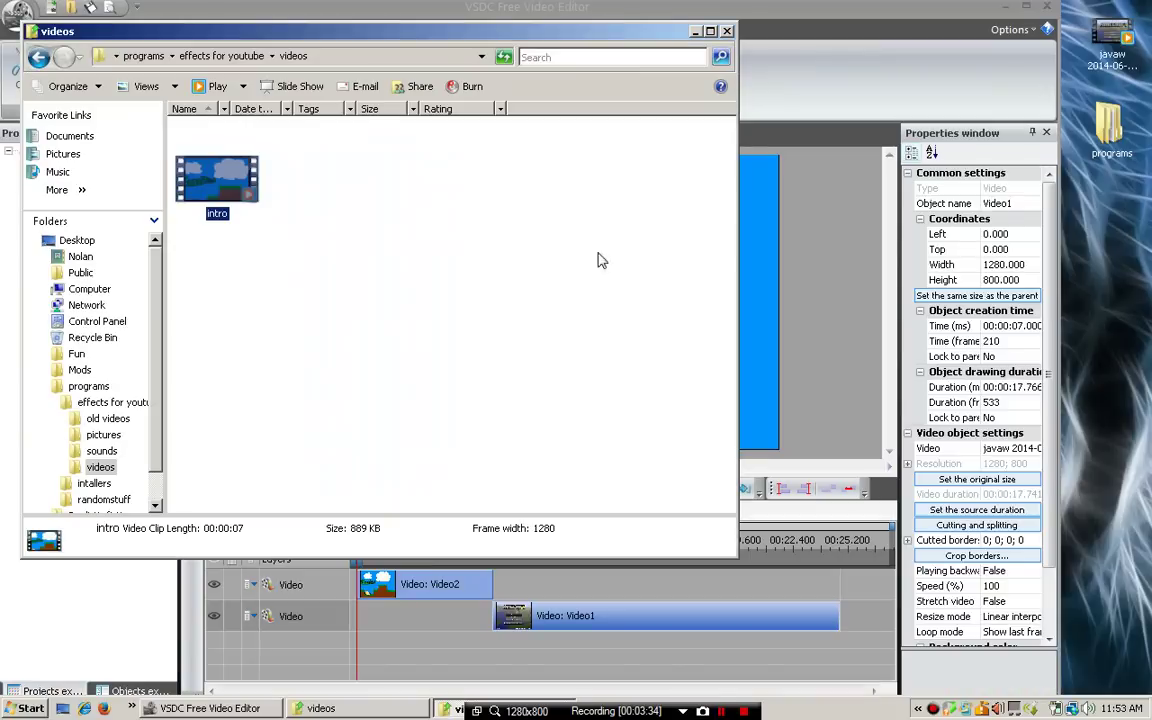
pyautogui.click(727, 32)
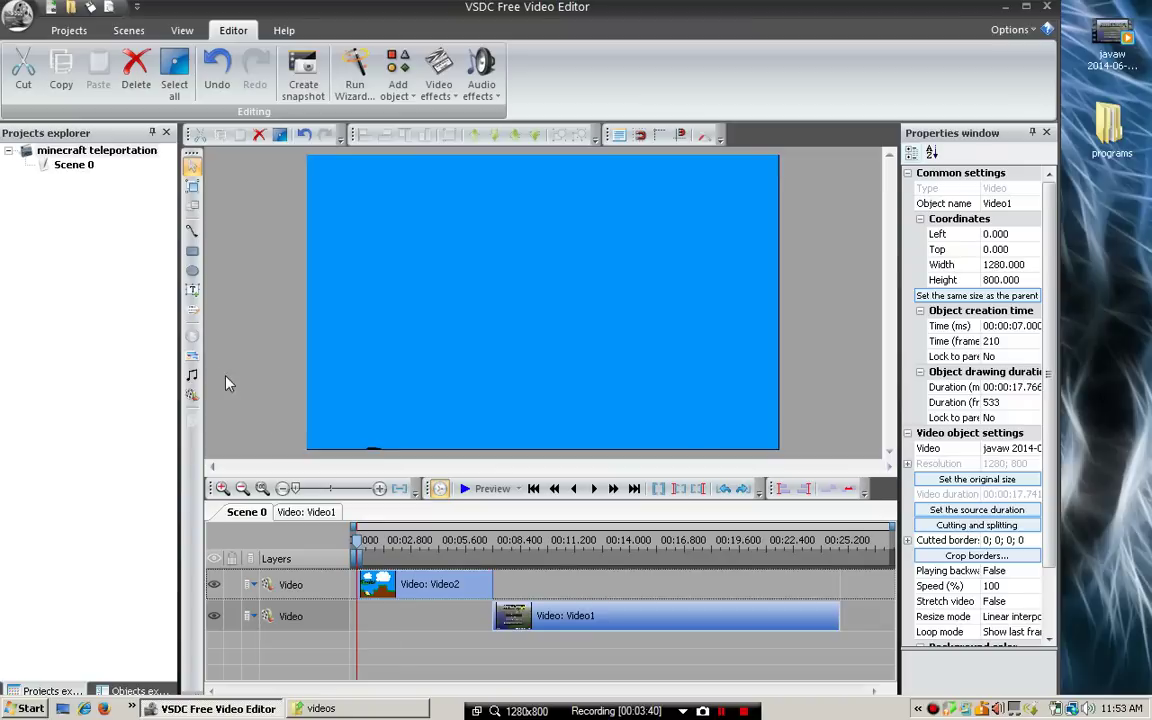
# Step: Add the dragon_rider_long sound from programs > effects for youtube > sounds at the scene's start and shorten it to about 8.9 seconds
pyautogui.click(192, 375)
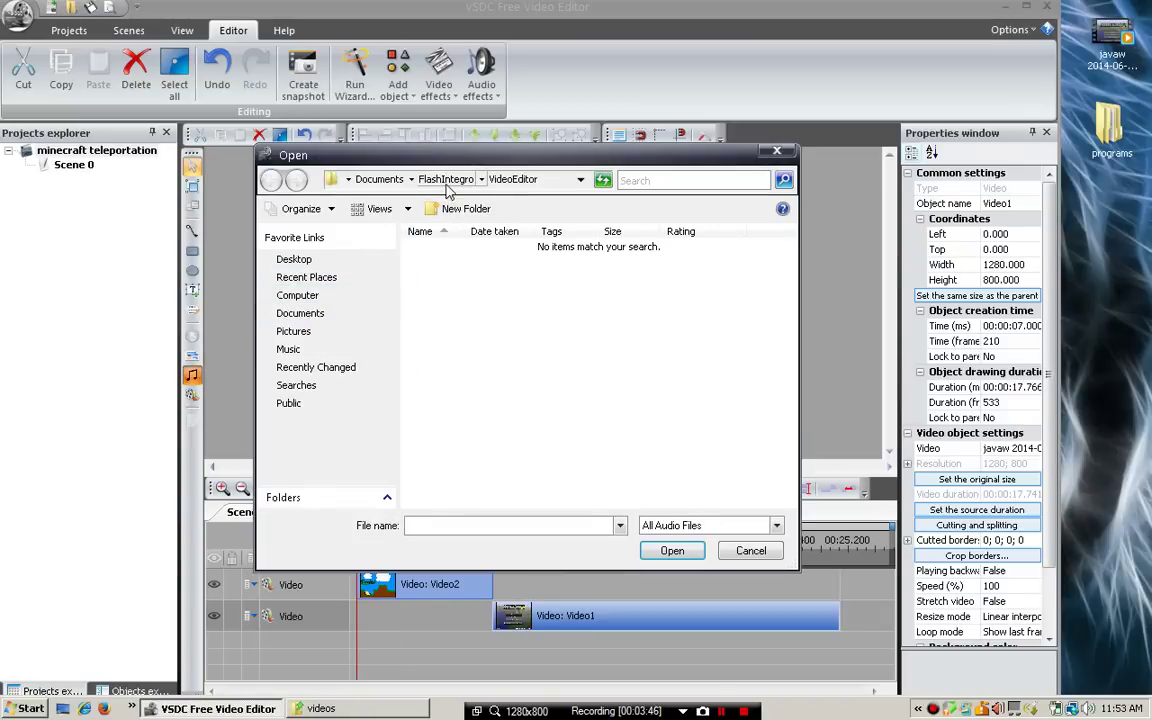
pyautogui.click(776, 150)
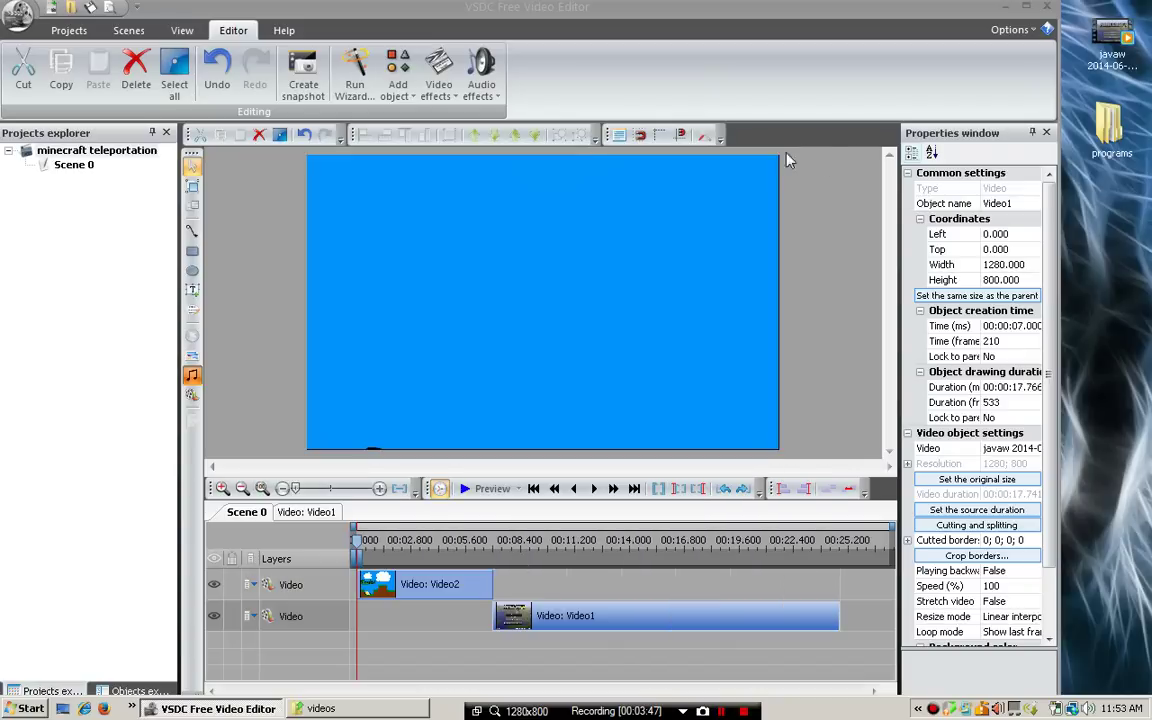
pyautogui.doubleClick(1110, 135)
pyautogui.doubleClick(282, 190)
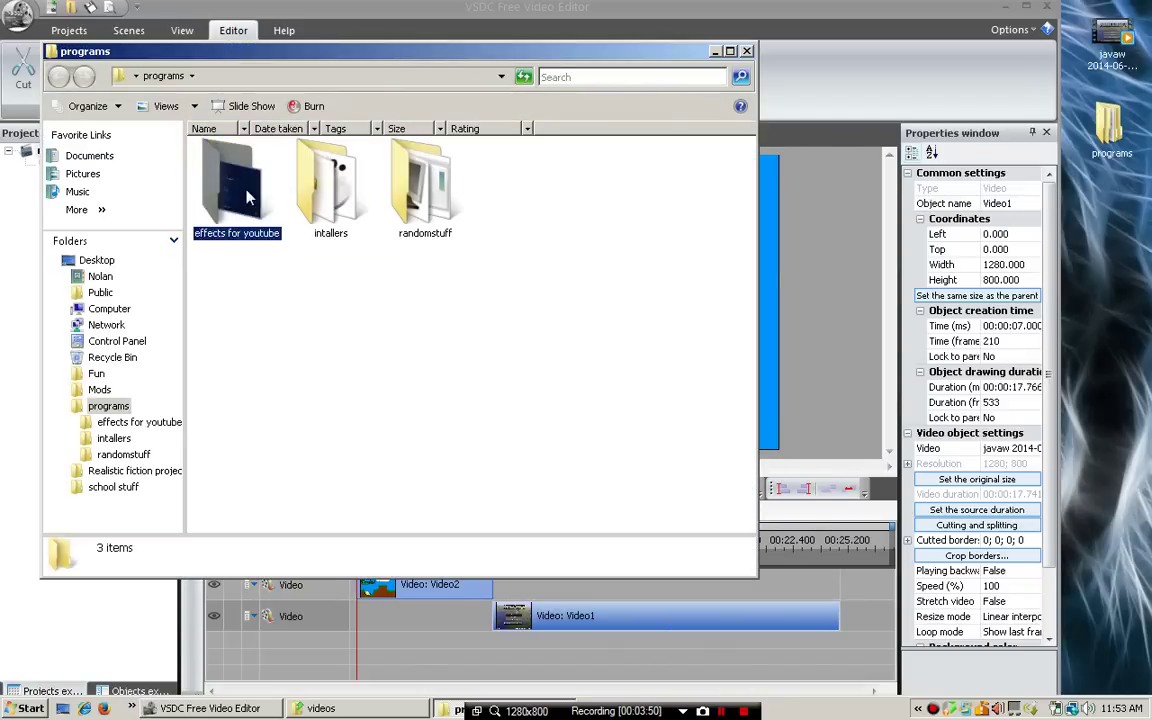
pyautogui.doubleClick(437, 193)
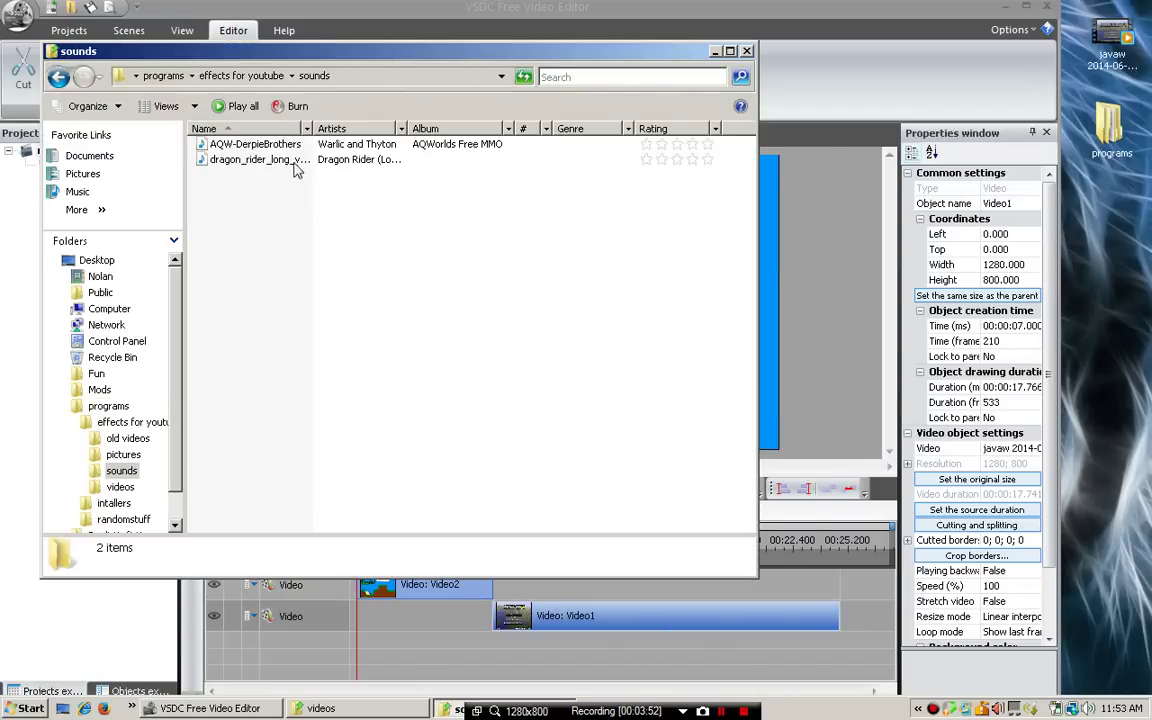
pyautogui.moveTo(265, 160); pyautogui.dragTo(802, 252)
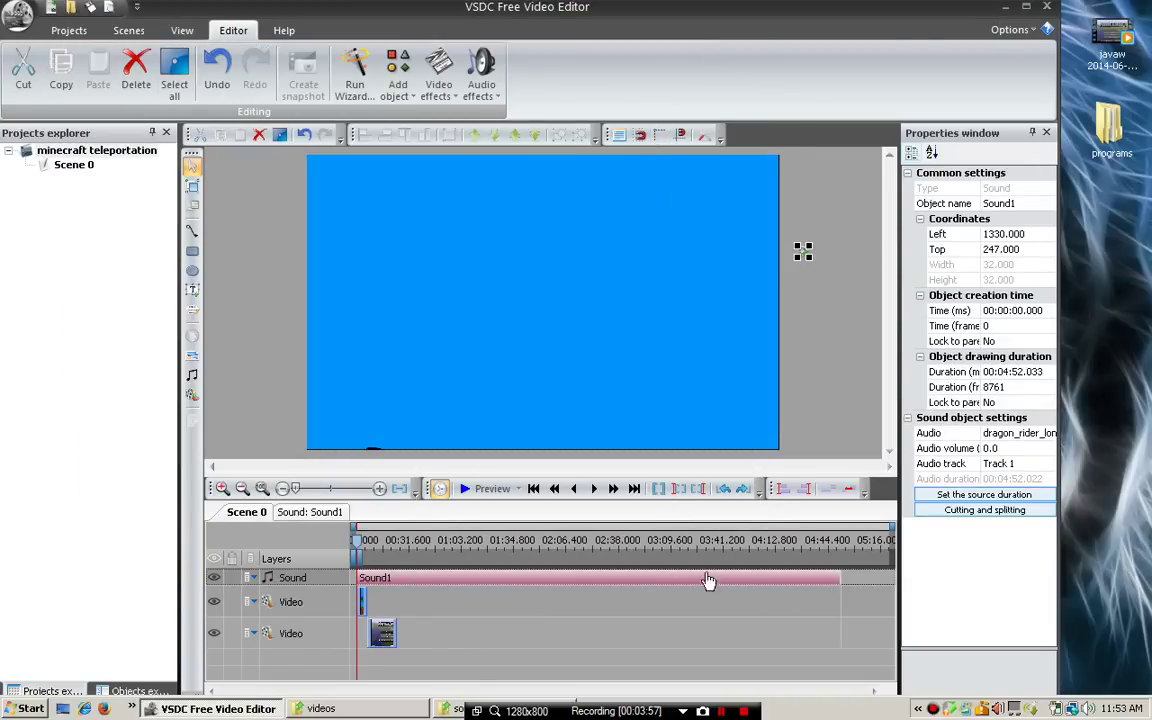
pyautogui.moveTo(838, 575); pyautogui.dragTo(387, 577)
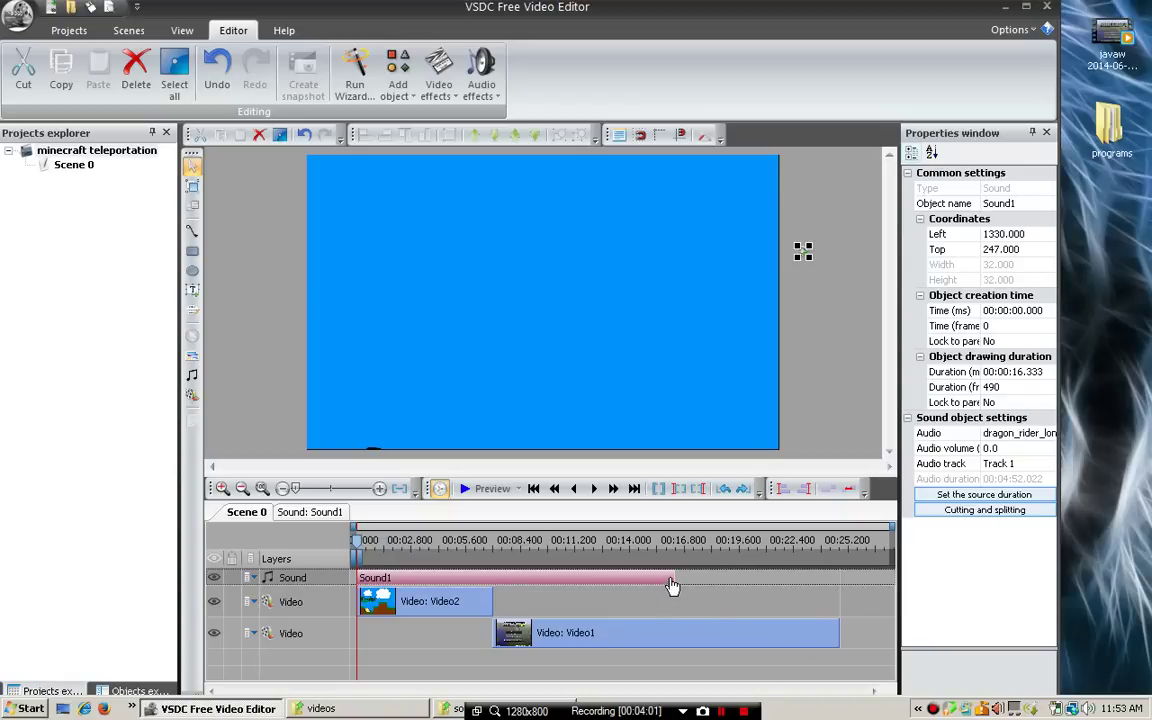
pyautogui.moveTo(672, 586); pyautogui.dragTo(530, 573)
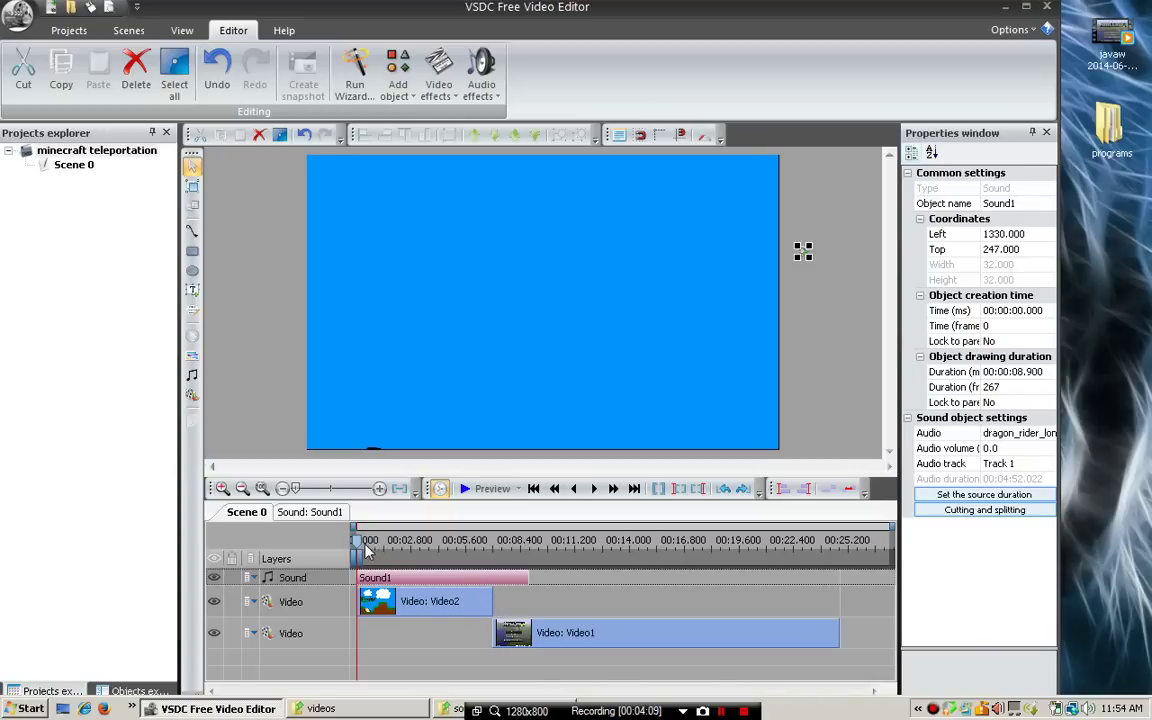
# Step: Preview the scene from the intro into the start of the gameplay footage, and close the preview
pyautogui.click(70, 31)
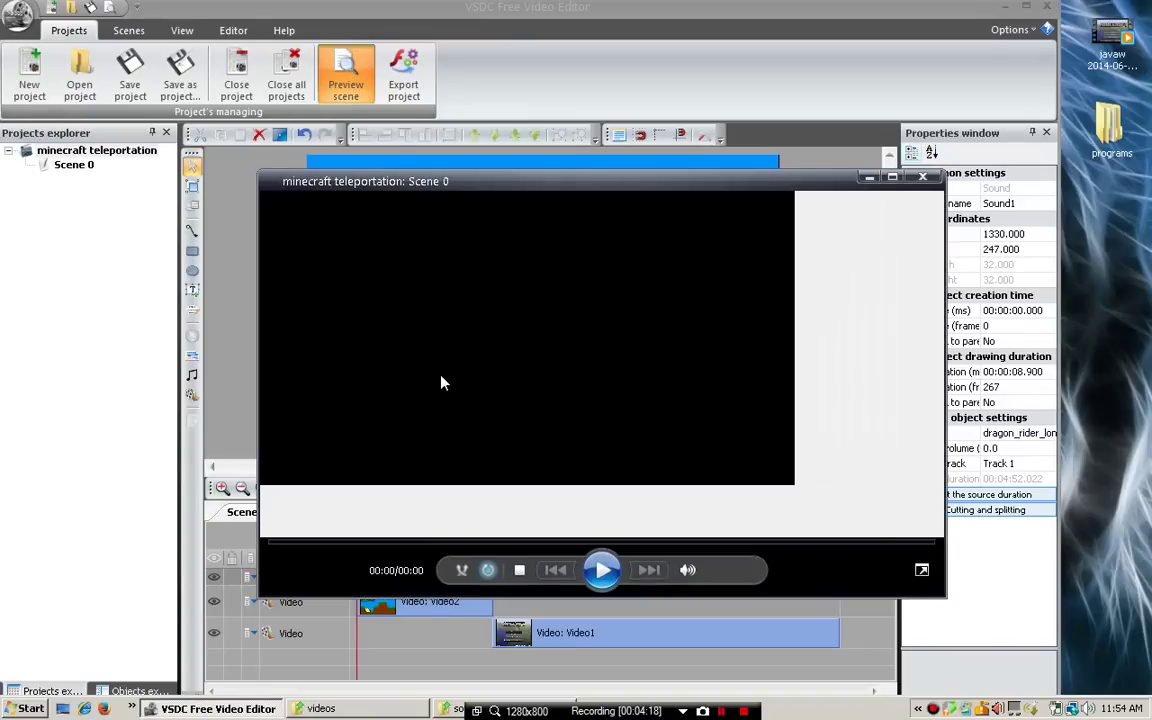
pyautogui.click(601, 570)
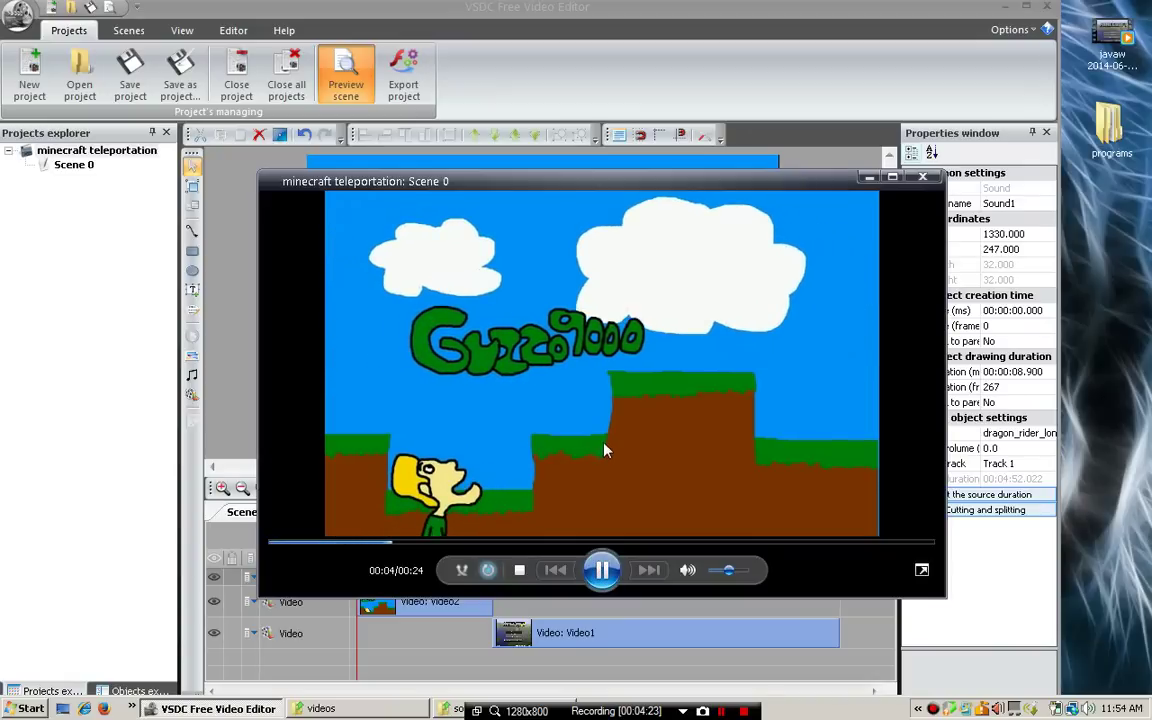
pyautogui.click(601, 570)
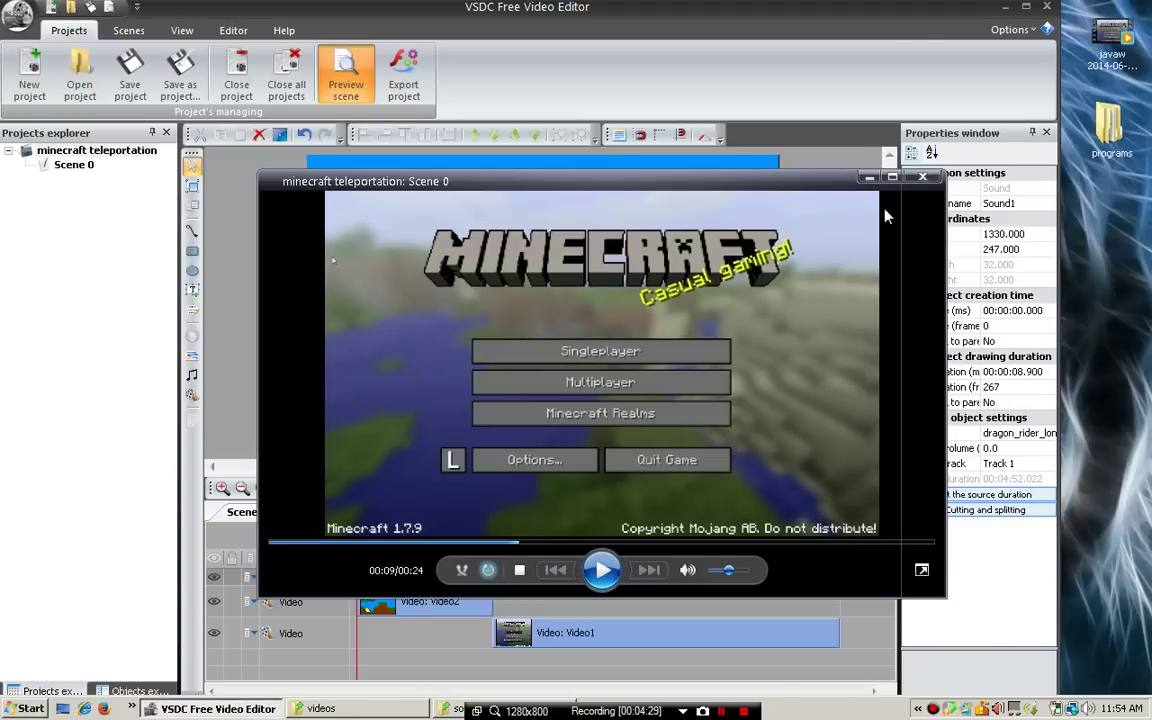
pyautogui.click(922, 177)
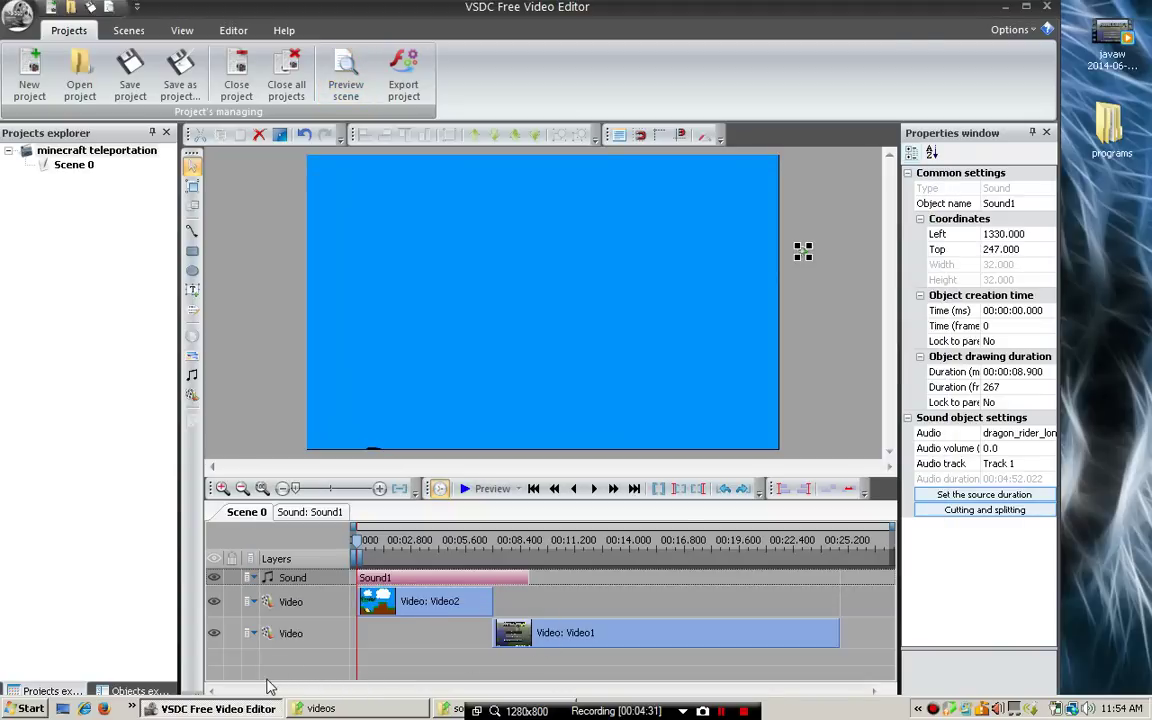
# Step: Set the time cursor to the gameplay clip's end and bring in the ending picture from programs > effects for youtube > pictures
pyautogui.click(842, 552)
pyautogui.click(839, 556)
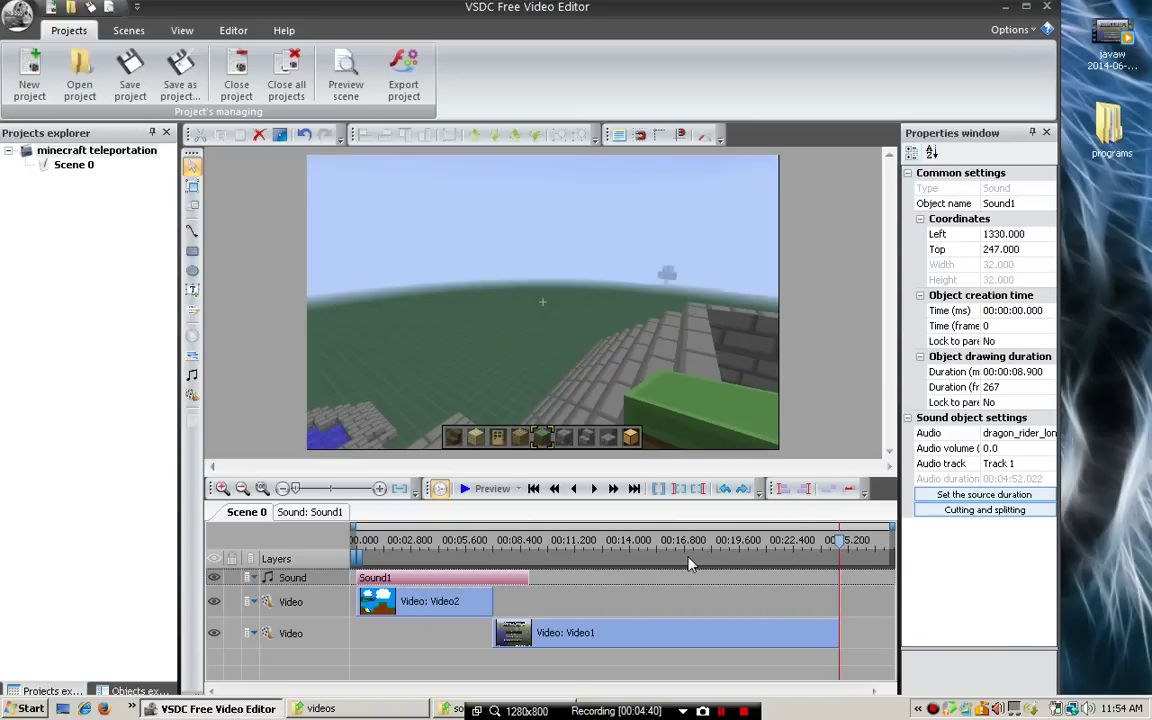
pyautogui.doubleClick(1110, 140)
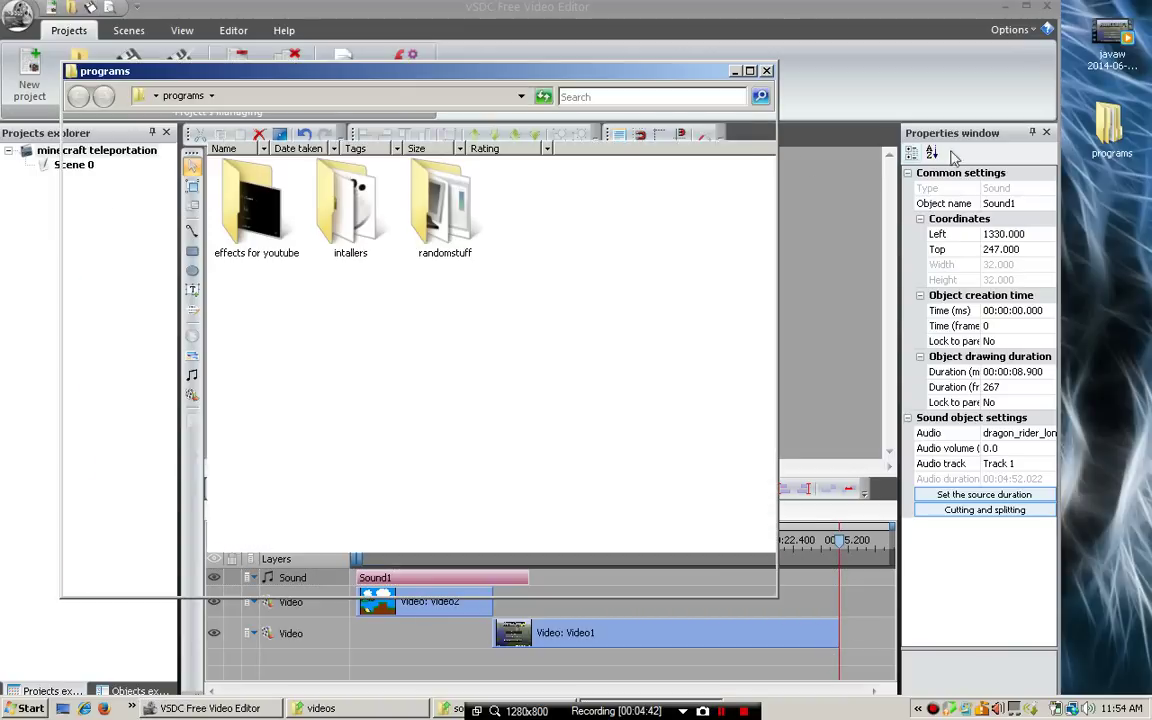
pyautogui.doubleClick(260, 232)
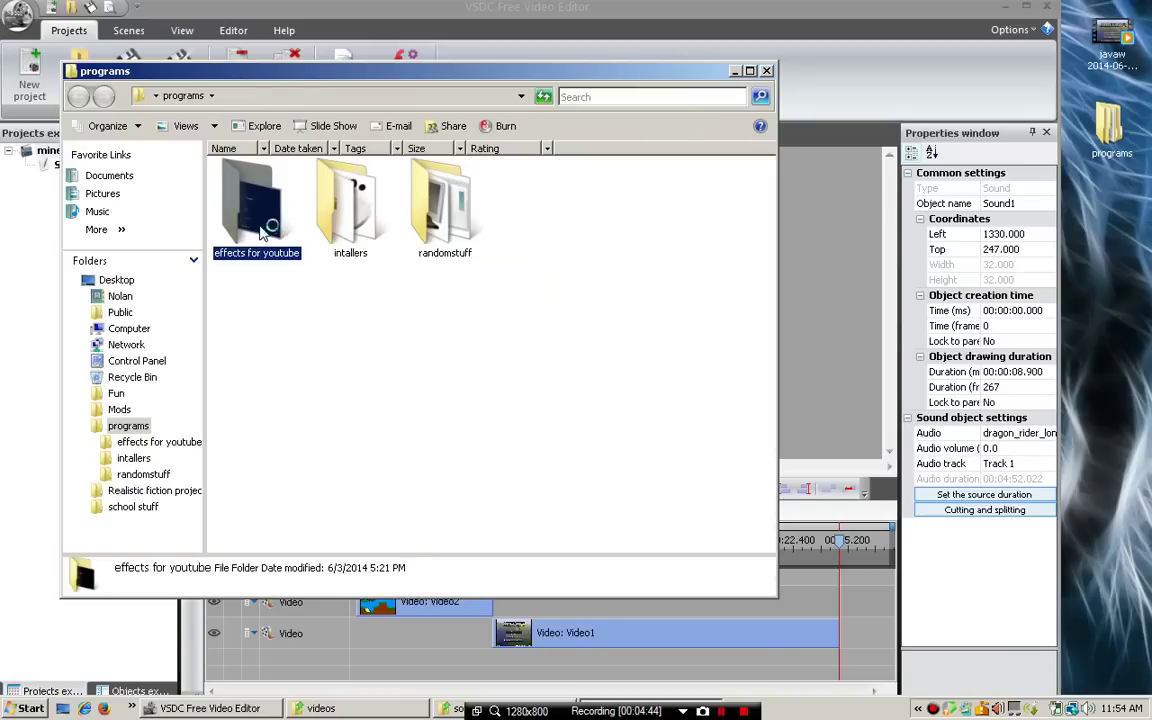
pyautogui.doubleClick(322, 212)
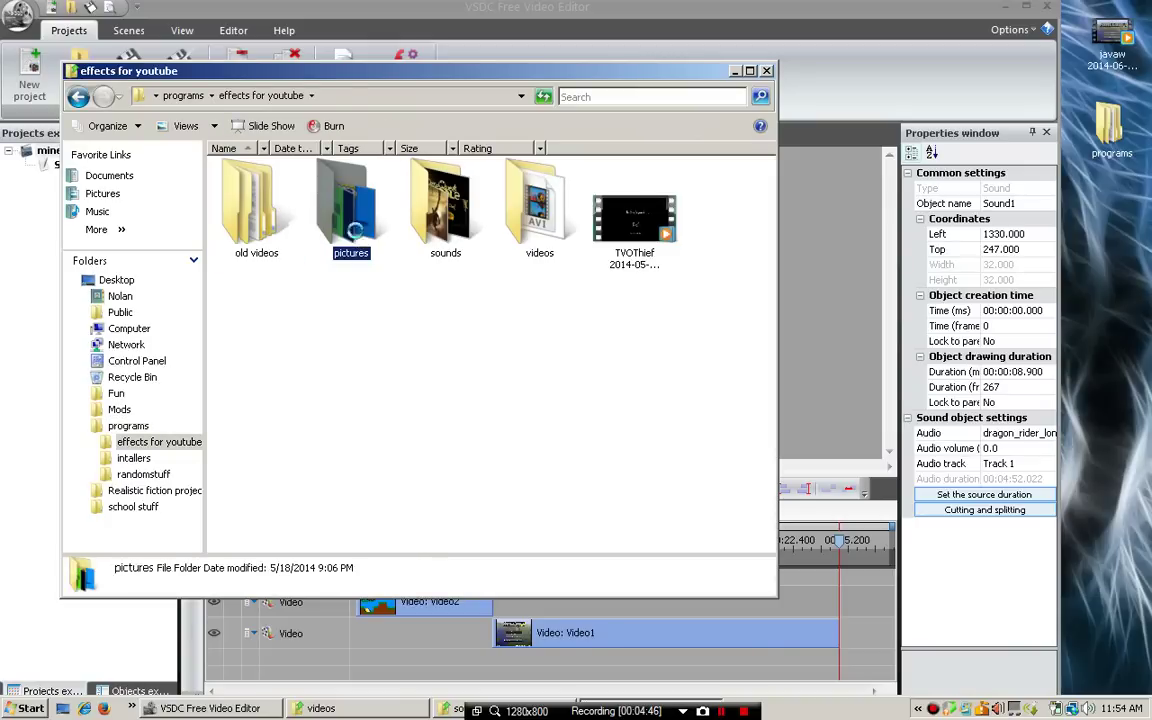
pyautogui.moveTo(320, 215); pyautogui.dragTo(717, 264)
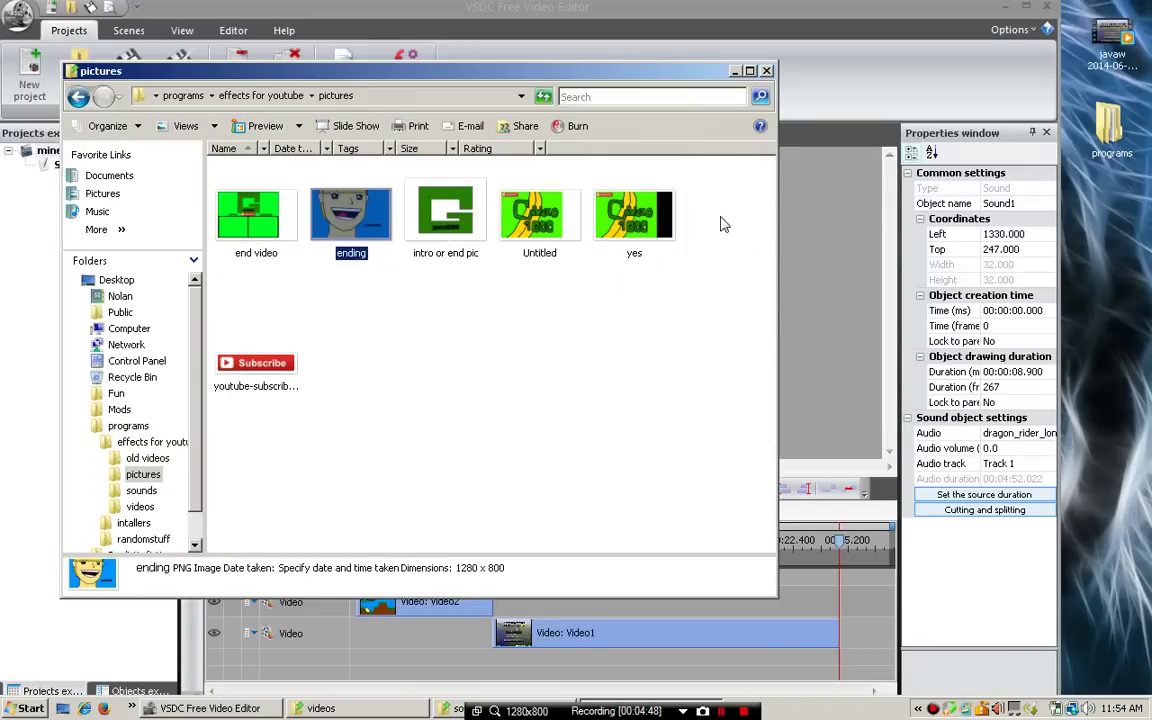
pyautogui.click(735, 75)
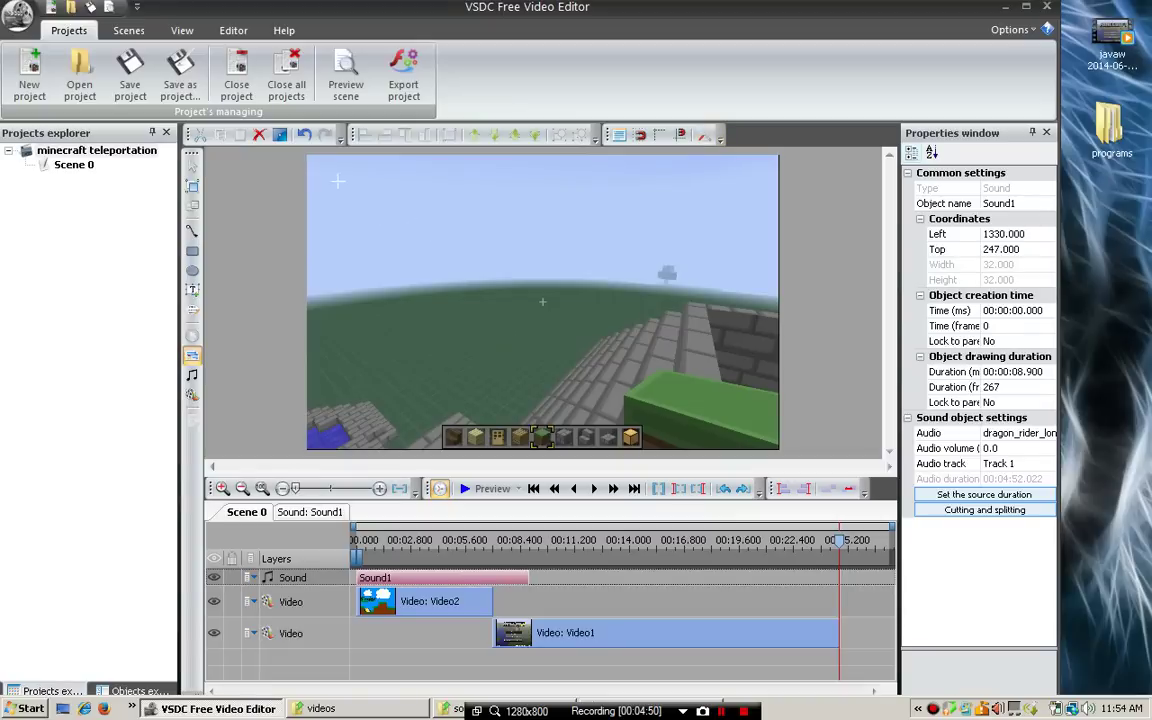
# Step: Place the ending picture in the scene and set it to the same size as the parent
pyautogui.moveTo(323, 168)
pyautogui.mouseDown()
pyautogui.moveTo(391, 265)
pyautogui.moveTo(693, 380)
pyautogui.mouseUp()
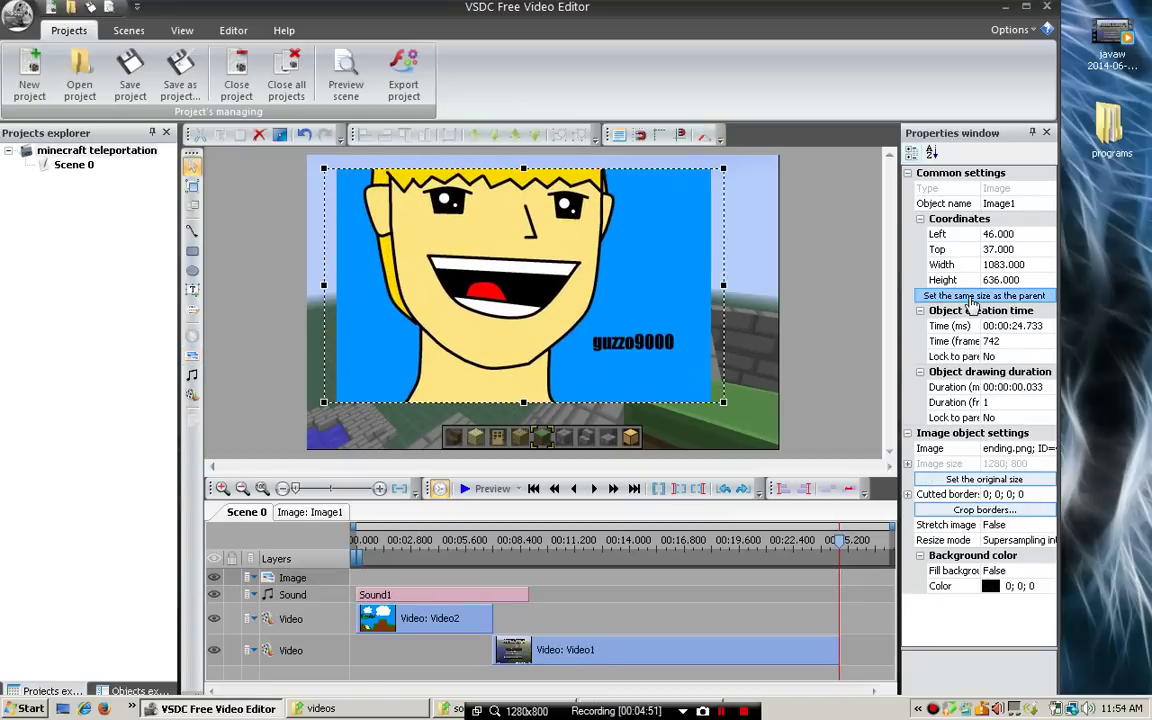
pyautogui.click(928, 296)
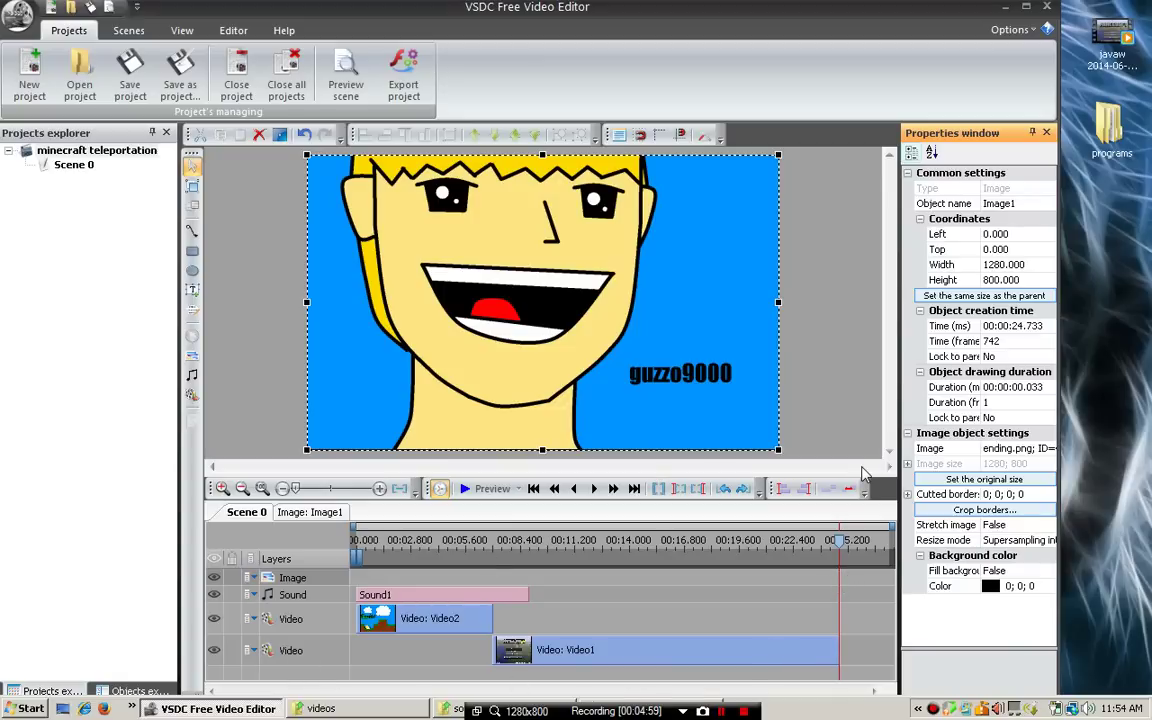
pyautogui.click(905, 155)
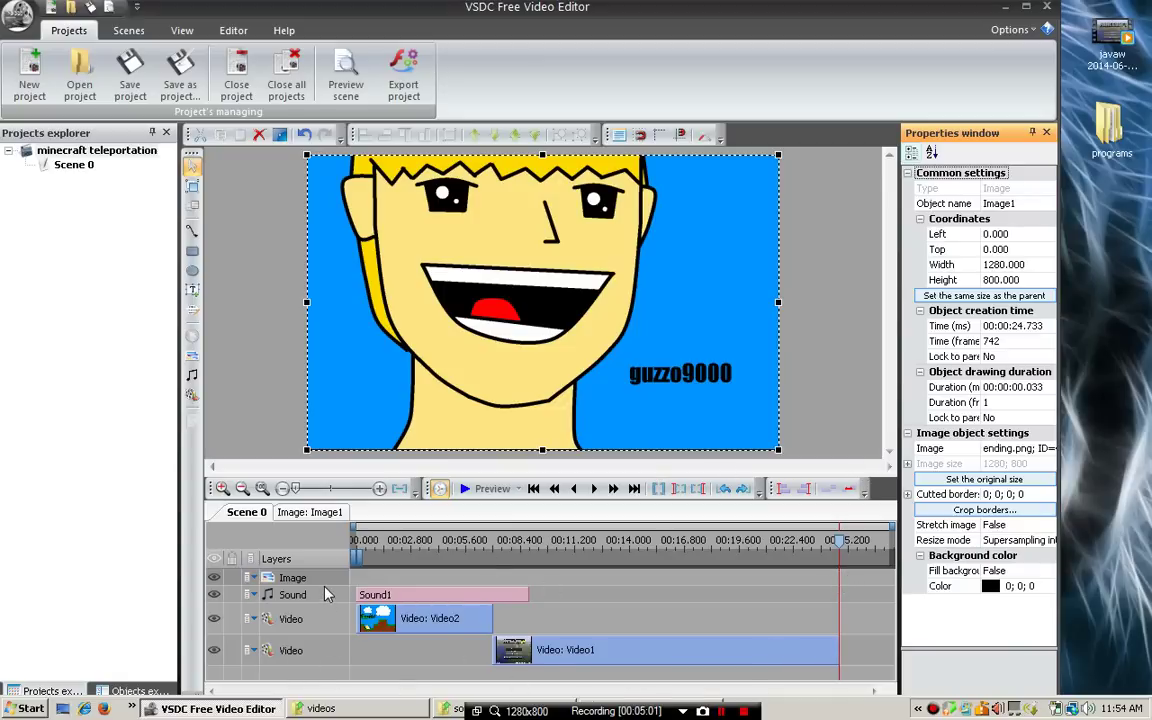
# Step: Move the ending image on the timeline so it starts exactly where the gameplay clip ends, at 24.766 seconds
pyautogui.click(222, 488)
pyautogui.click(222, 488)
pyautogui.click(222, 488)
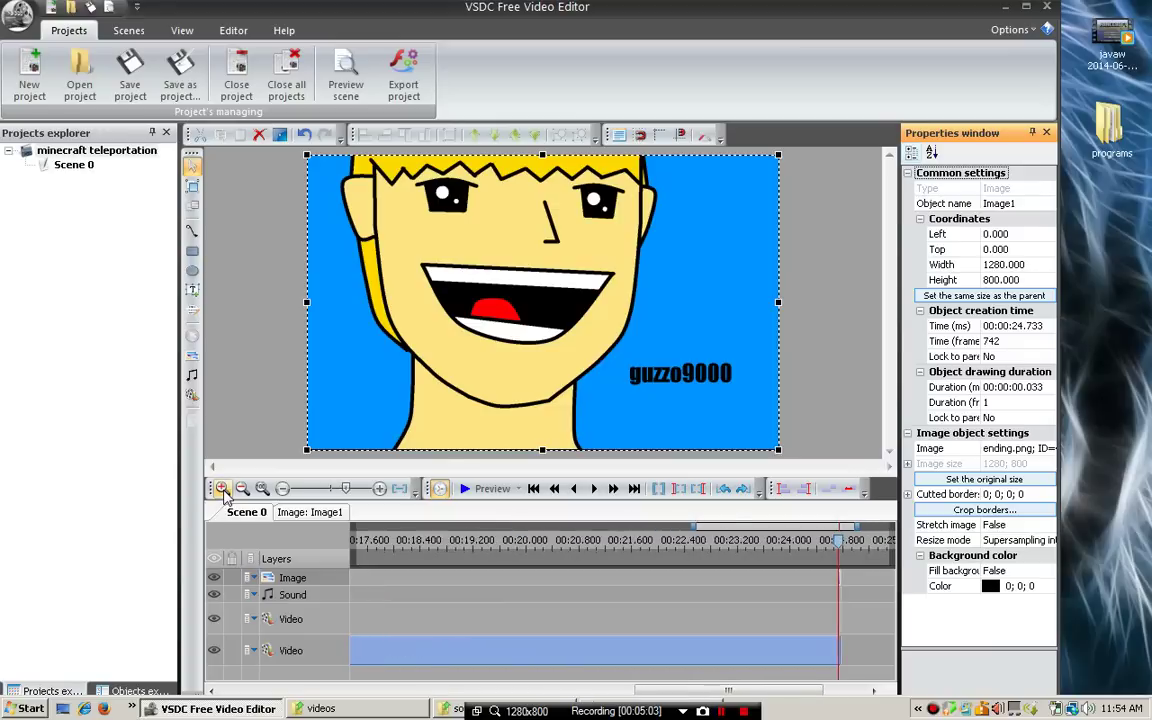
pyautogui.click(222, 488)
pyautogui.click(222, 488)
pyautogui.click(222, 488)
pyautogui.click(222, 488)
pyautogui.click(222, 488)
pyautogui.click(222, 488)
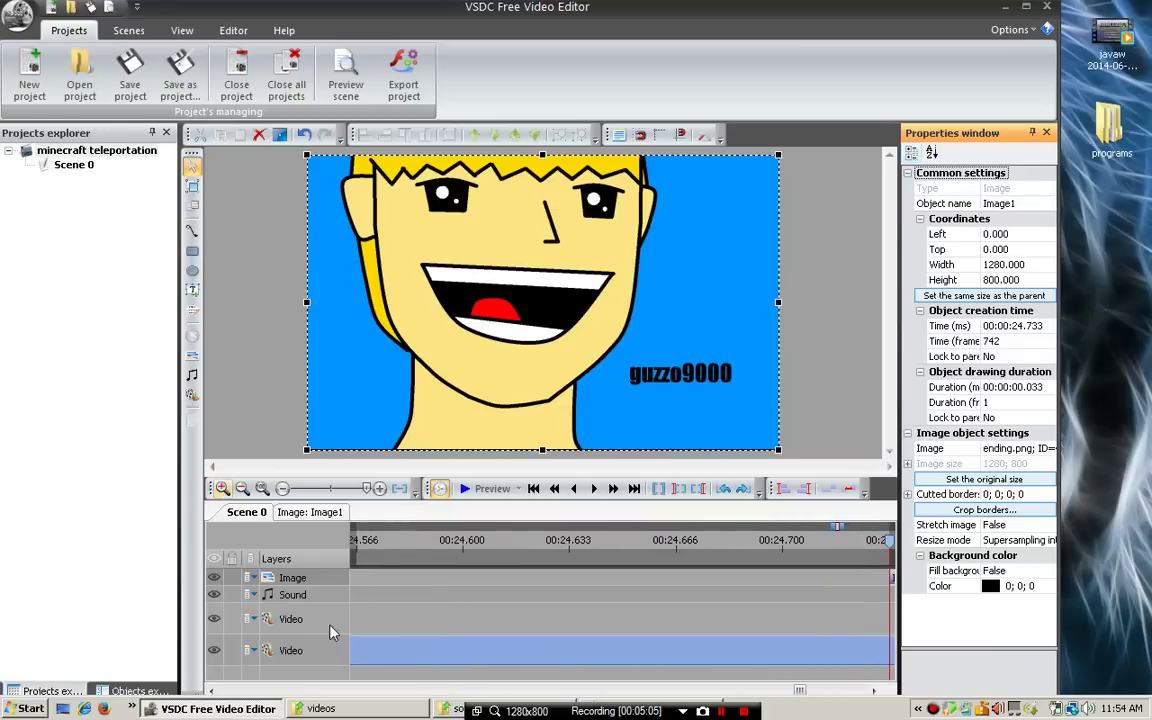
pyautogui.click(803, 692)
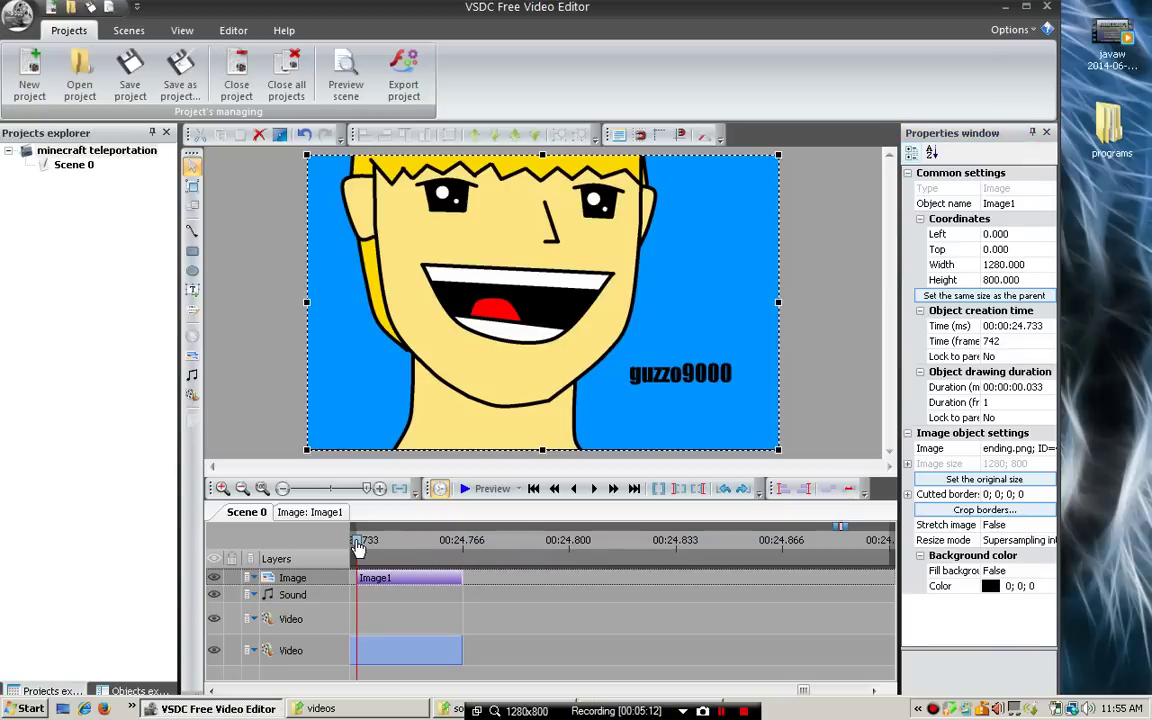
pyautogui.click(463, 545)
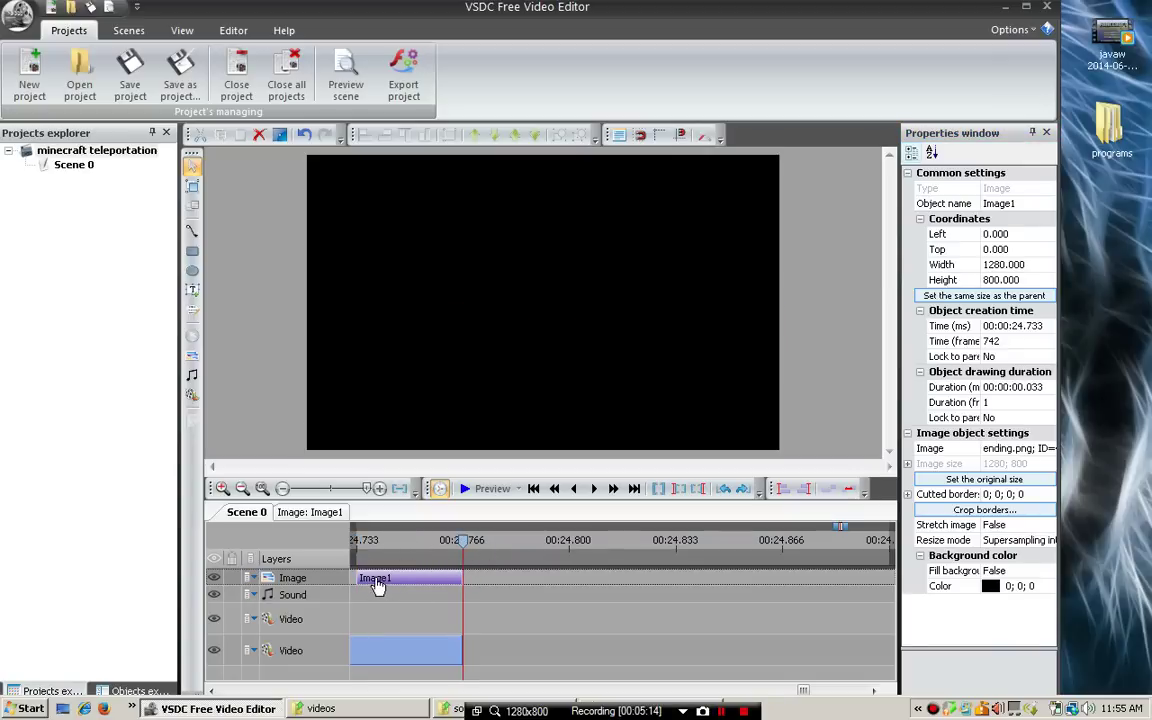
pyautogui.moveTo(445, 578); pyautogui.dragTo(893, 578)
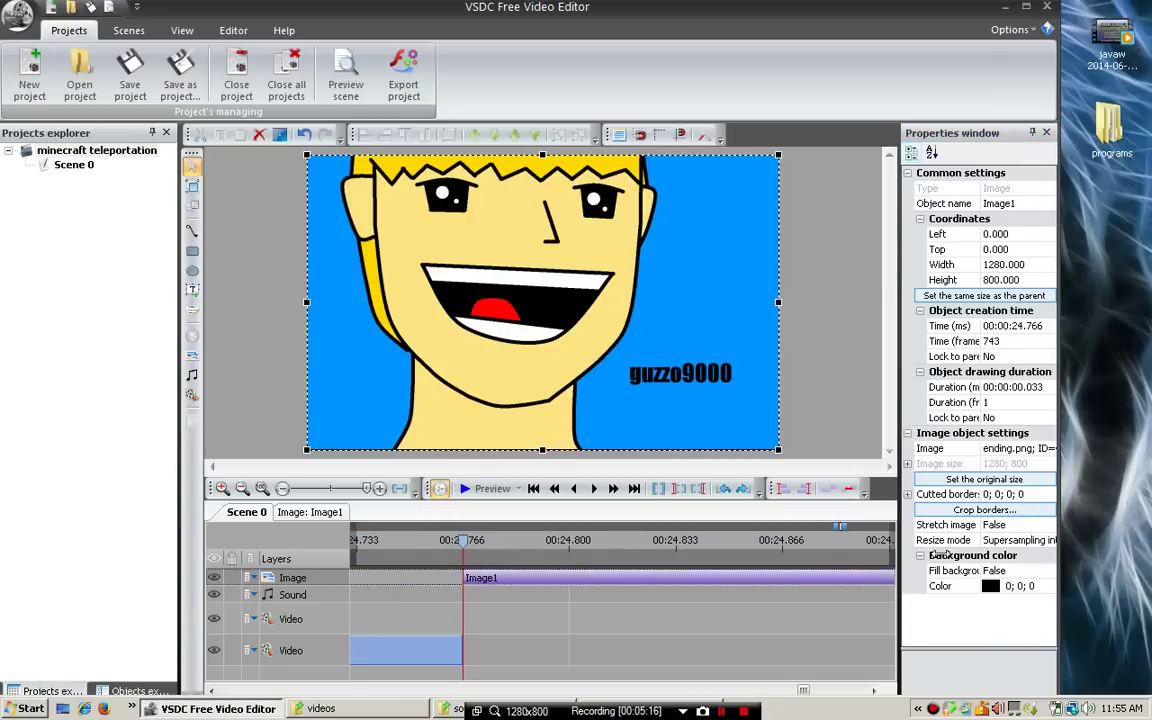
# Step: Extend the ending image's duration on the timeline to about 4.07 seconds
pyautogui.click(241, 489)
pyautogui.click(241, 489)
pyautogui.click(241, 489)
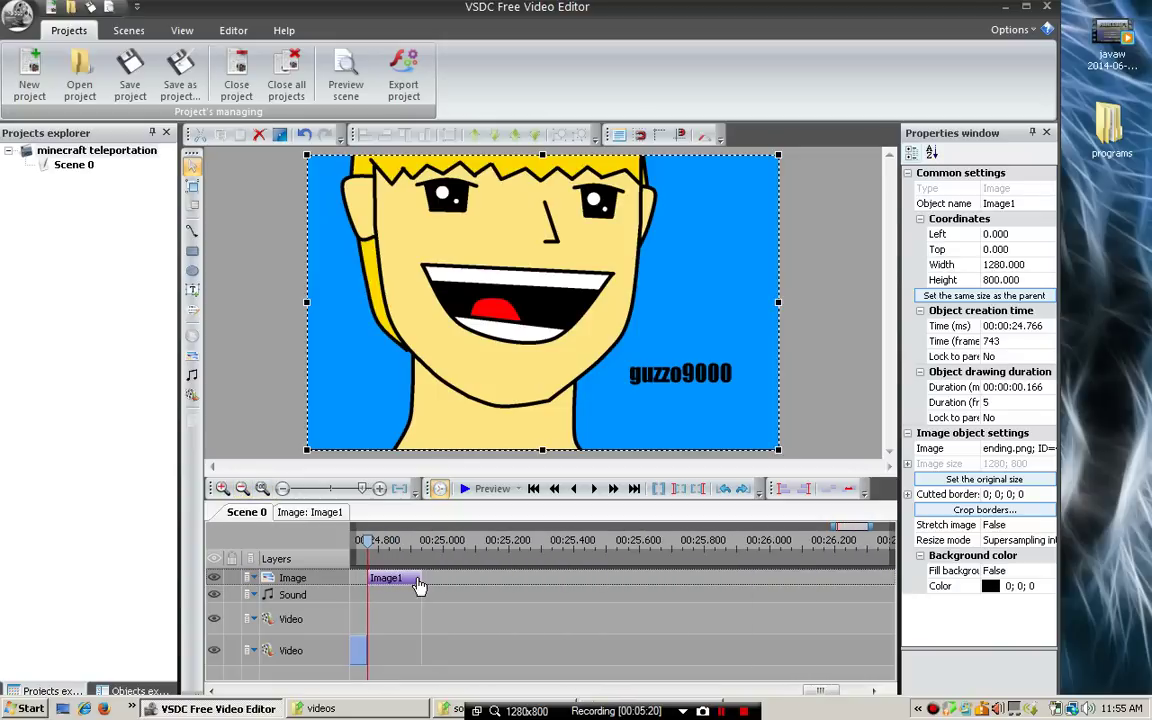
pyautogui.moveTo(421, 578); pyautogui.dragTo(822, 578)
pyautogui.click(242, 488)
pyautogui.click(241, 488)
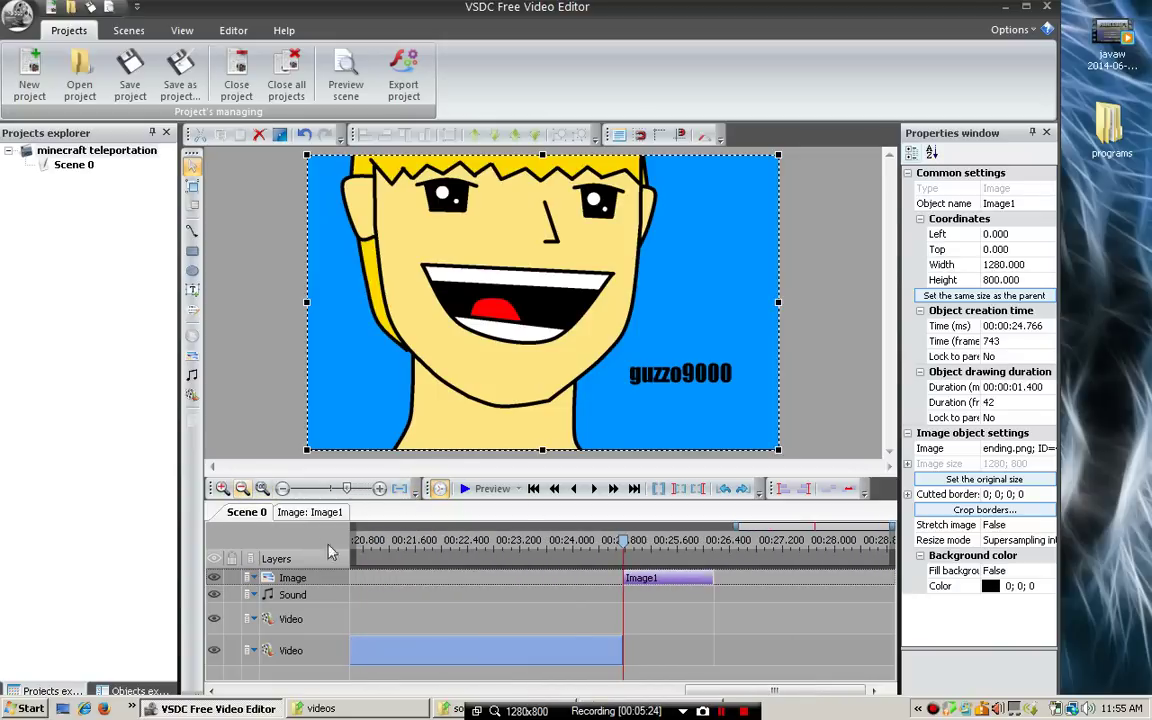
pyautogui.click(241, 488)
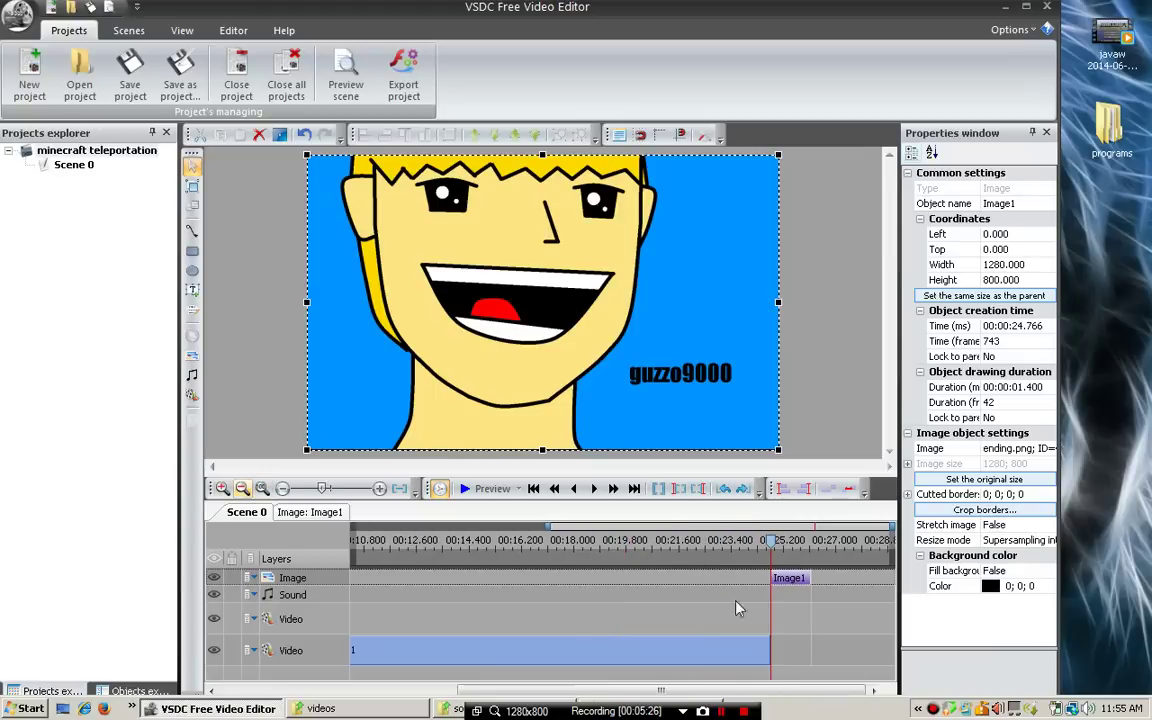
pyautogui.click(242, 489)
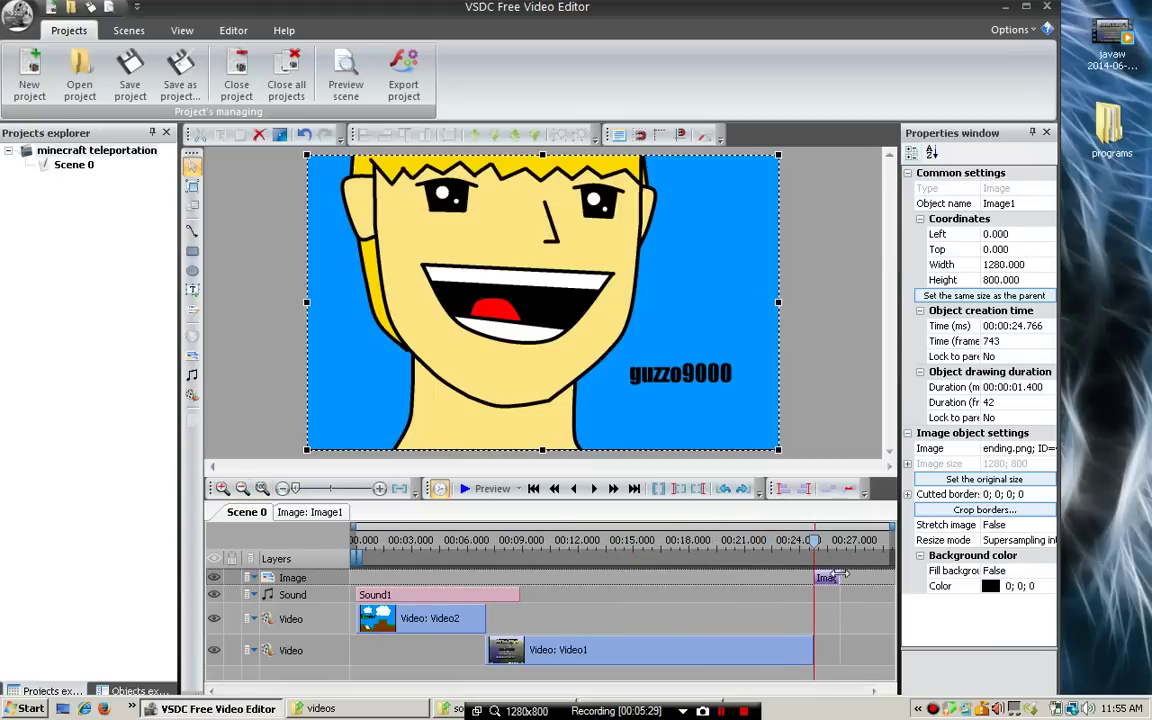
pyautogui.moveTo(842, 574); pyautogui.dragTo(878, 576)
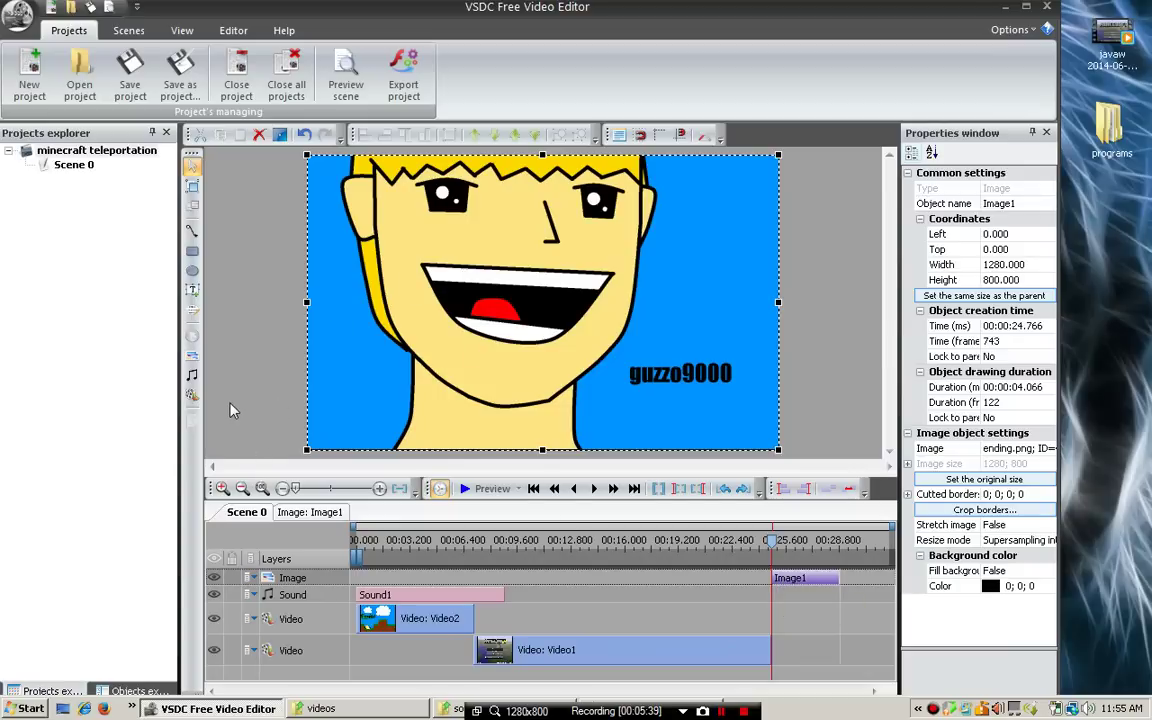
# Step: Add the dragon_rider_long sound from the effects for youtube > sounds folder at 24.766 seconds and shorten it to the ending image's length, 4.066 seconds
pyautogui.doubleClick(1095, 148)
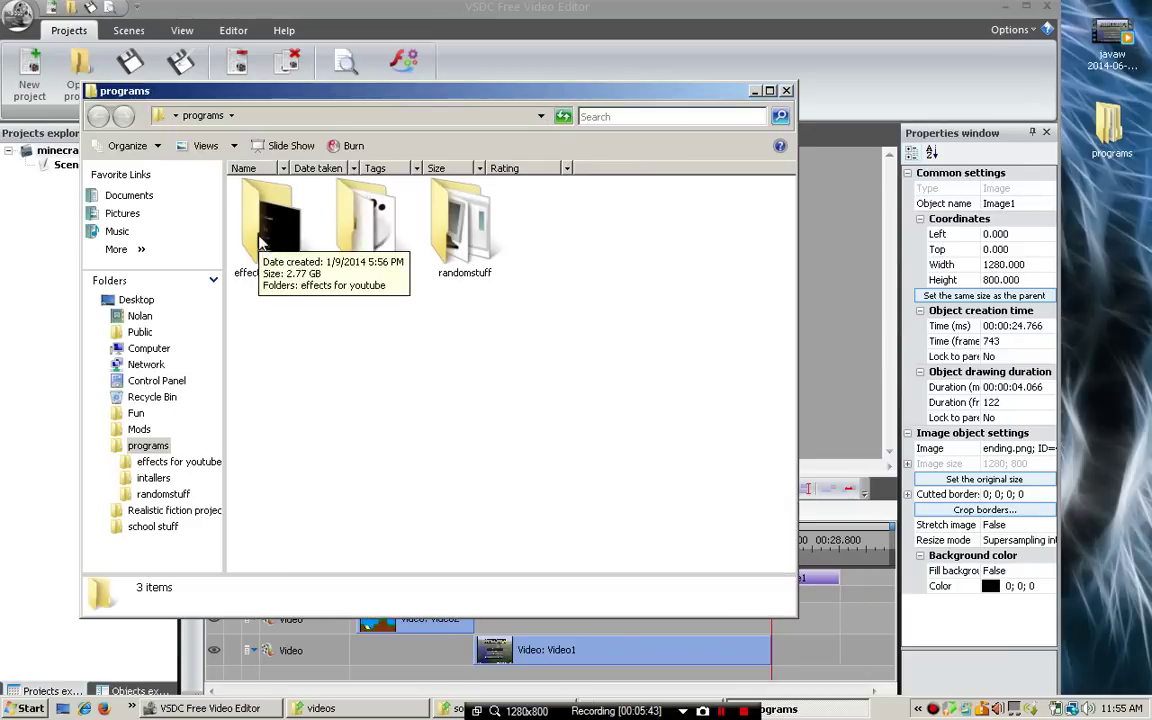
pyautogui.doubleClick(265, 225)
pyautogui.click(330, 212)
pyautogui.doubleClick(415, 212)
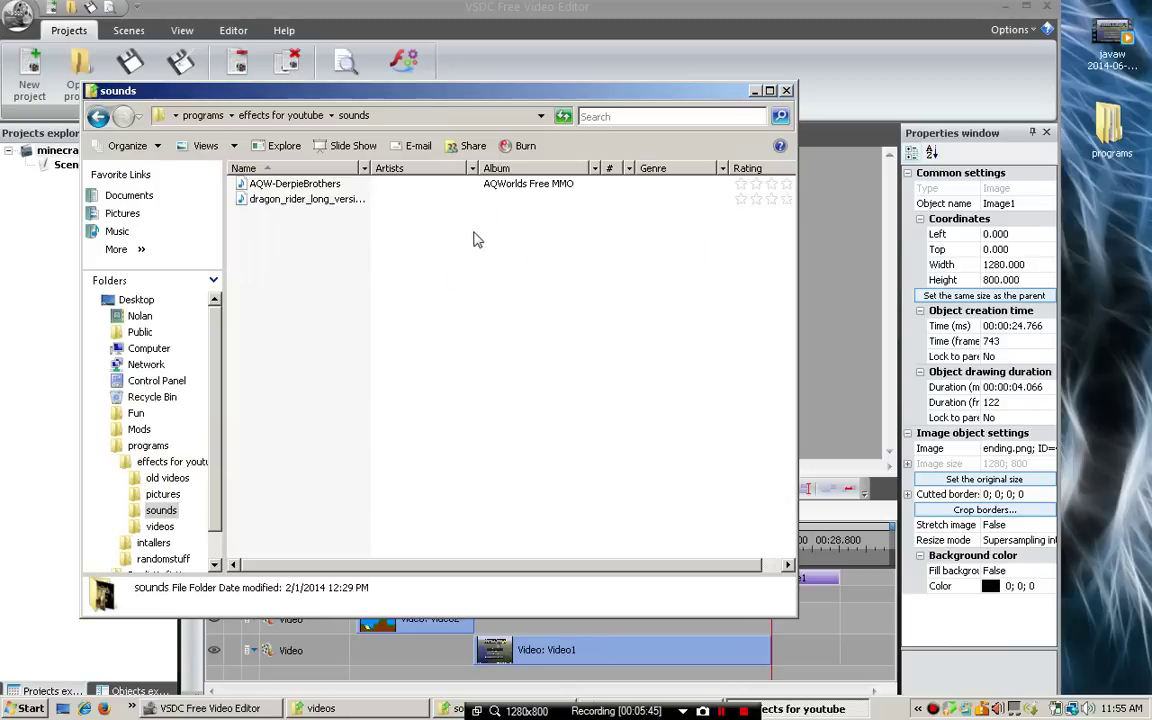
pyautogui.moveTo(384, 205); pyautogui.dragTo(837, 250)
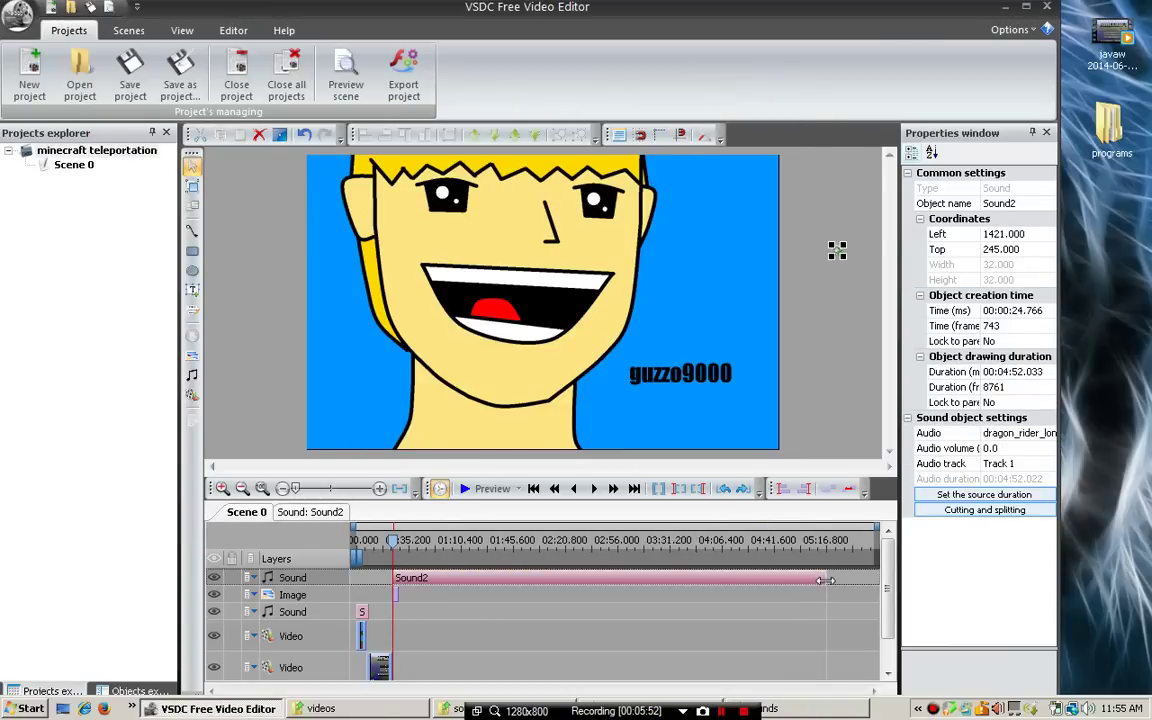
pyautogui.moveTo(825, 580); pyautogui.dragTo(406, 580)
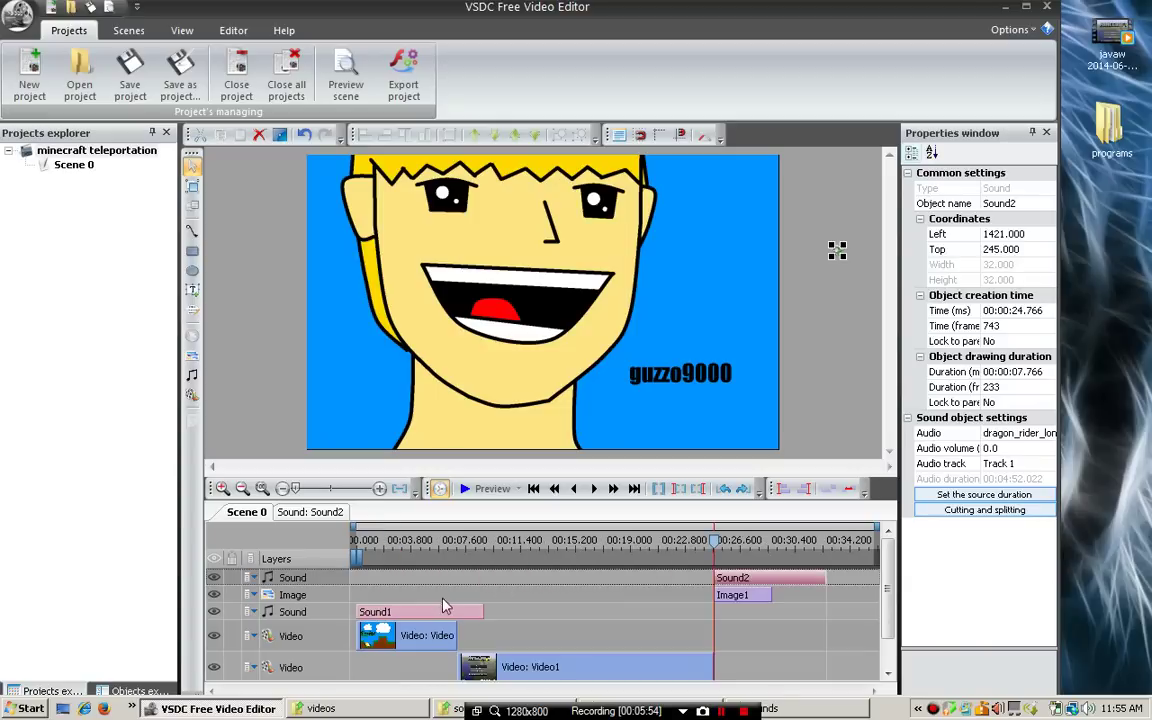
pyautogui.moveTo(824, 580); pyautogui.dragTo(770, 578)
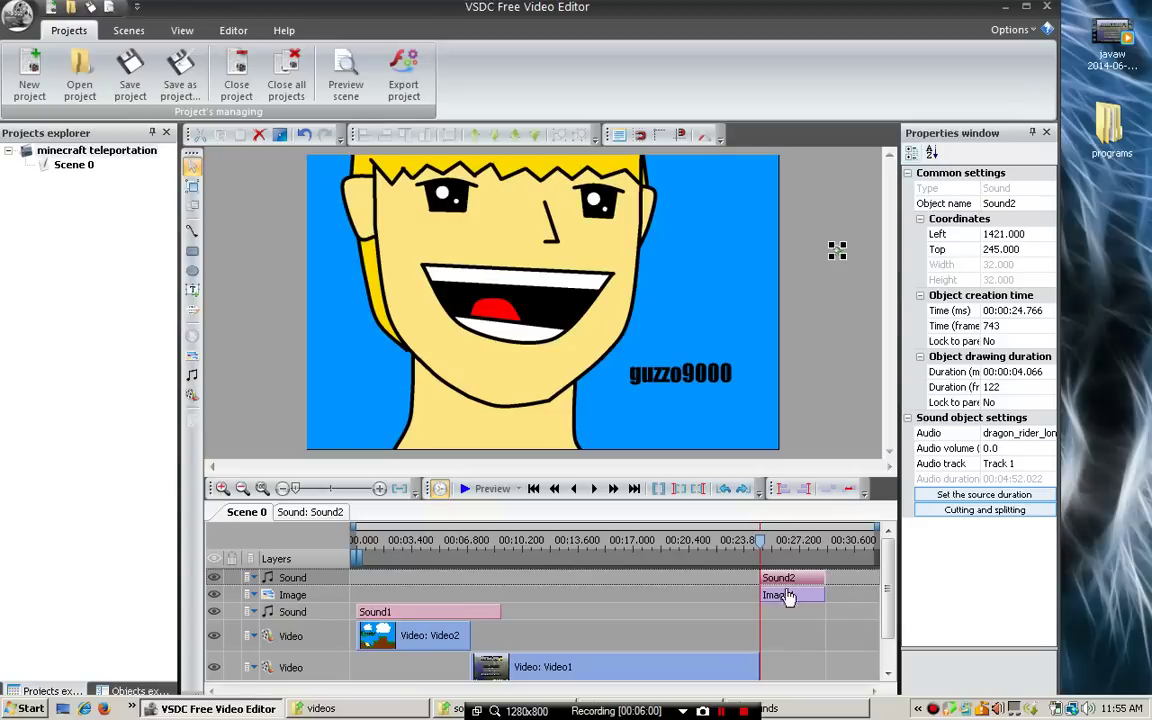
# Step: Extend the start of the ending music back to 23.100 seconds so it begins before the ending image
pyautogui.moveTo(762, 578); pyautogui.dragTo(734, 578)
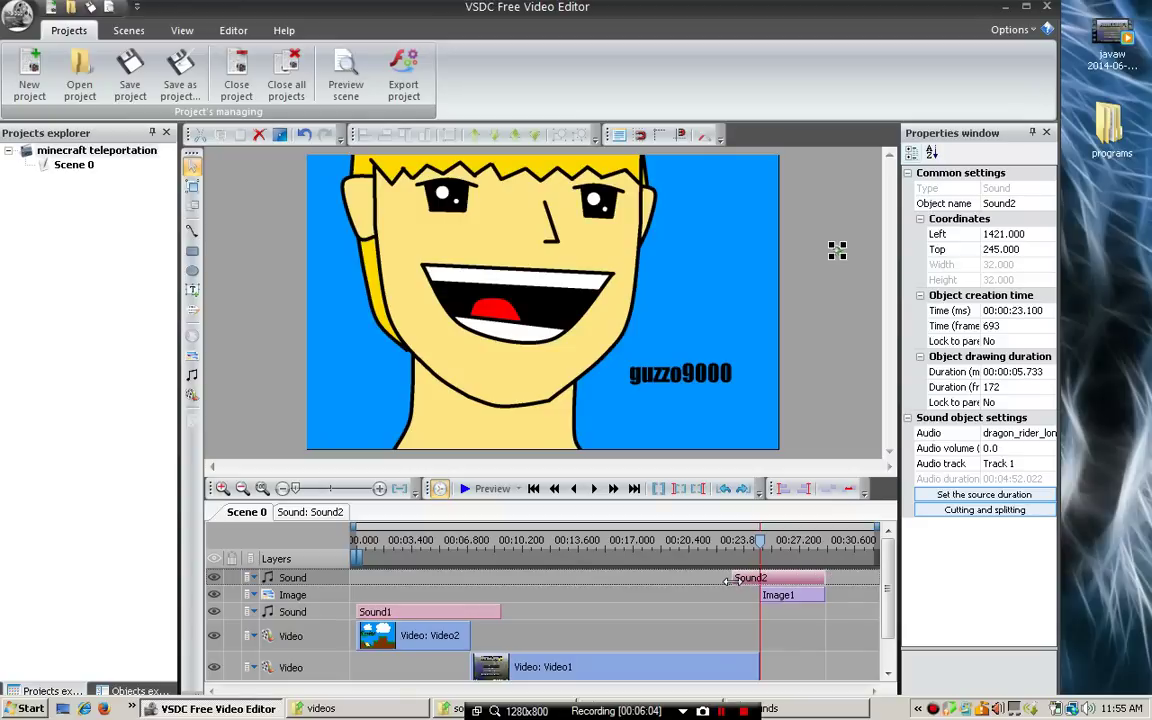
pyautogui.click(838, 404)
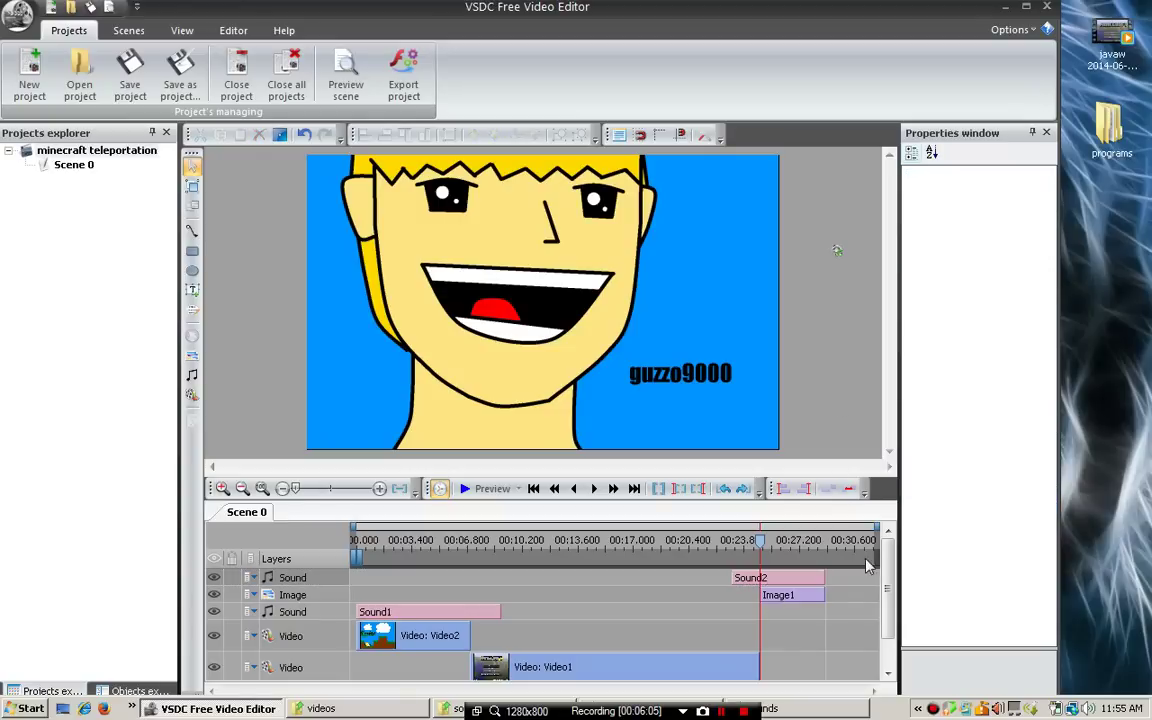
# Step: Add the intro or end pic image from the effects for youtube > pictures folder at 6.066 seconds, drawn about 326 by 253 over the scene's right edge
pyautogui.moveTo(888, 592)
pyautogui.mouseDown()
pyautogui.moveTo(897, 619)
pyautogui.moveTo(890, 580)
pyautogui.moveTo(890, 596)
pyautogui.mouseUp()
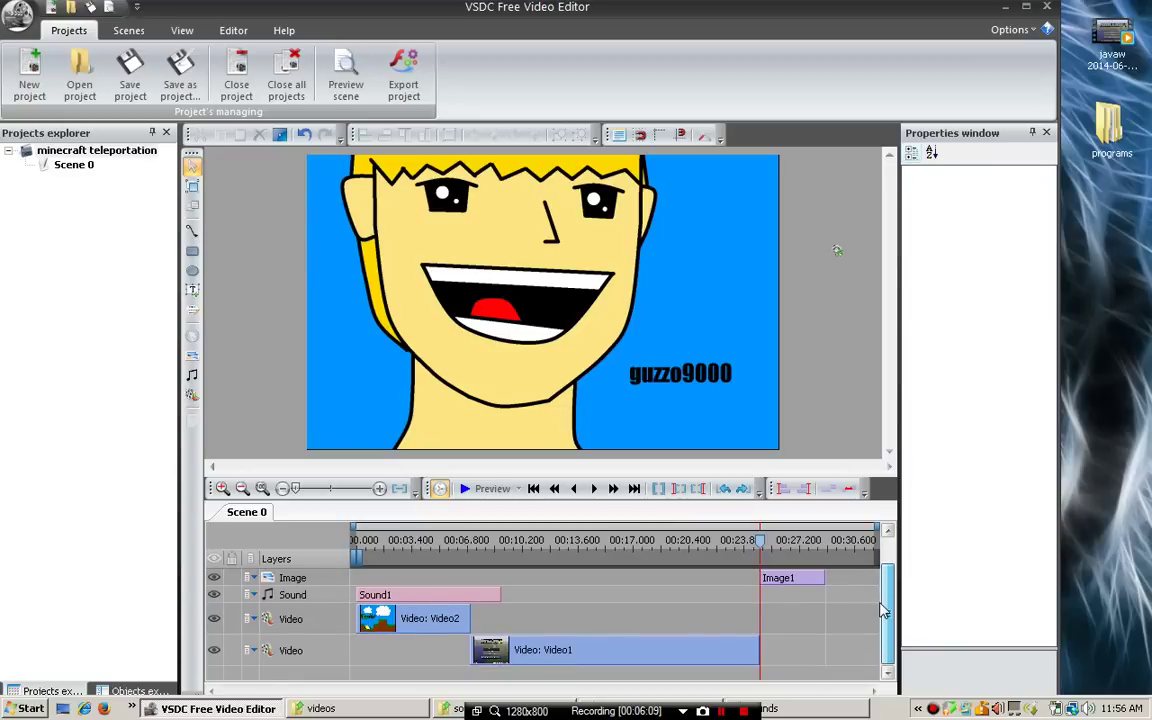
pyautogui.moveTo(757, 543); pyautogui.dragTo(472, 555)
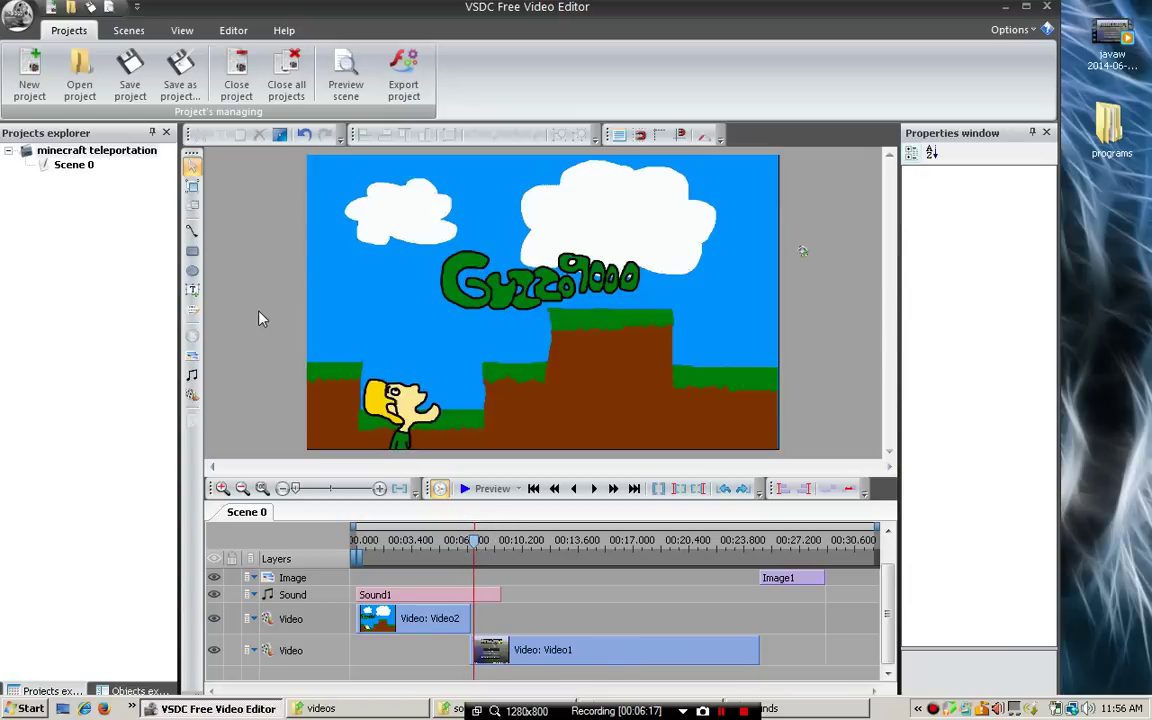
pyautogui.moveTo(469, 542); pyautogui.dragTo(460, 545)
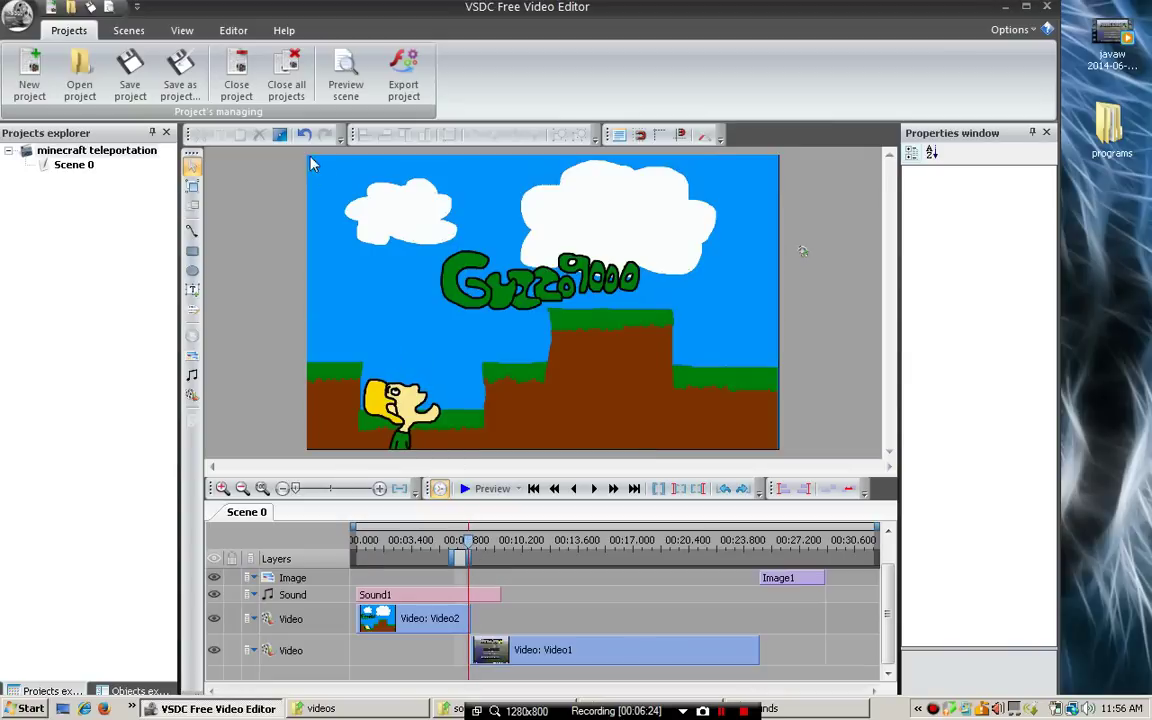
pyautogui.doubleClick(1110, 130)
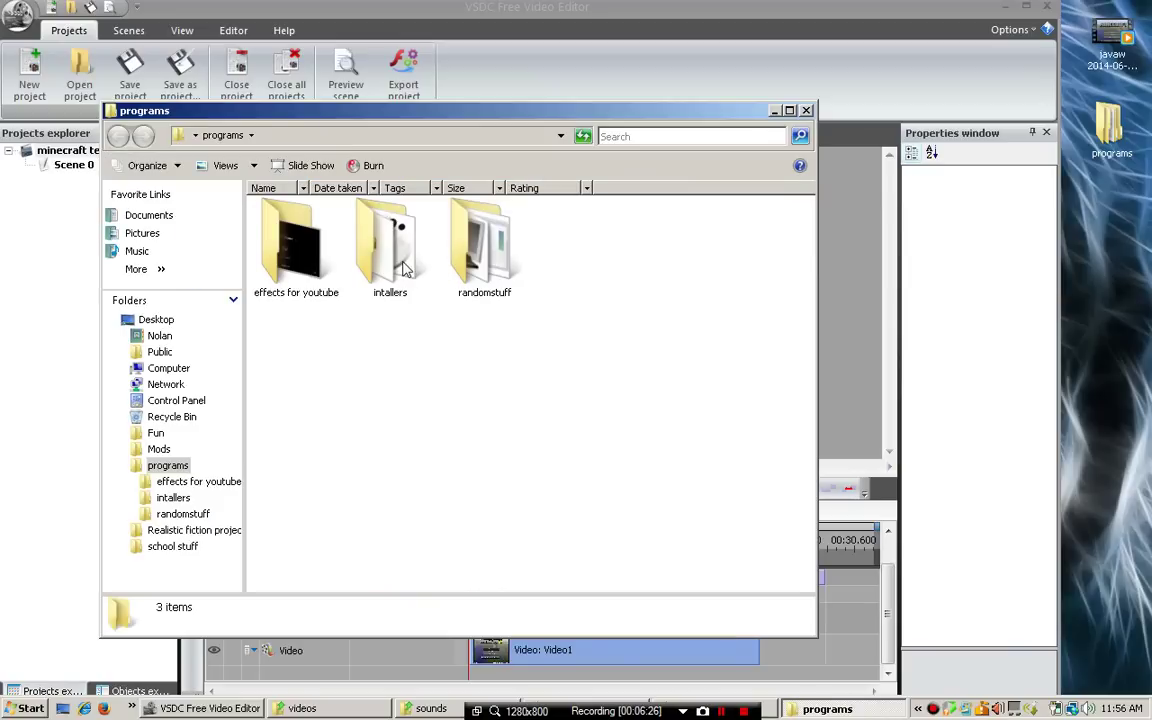
pyautogui.doubleClick(292, 245)
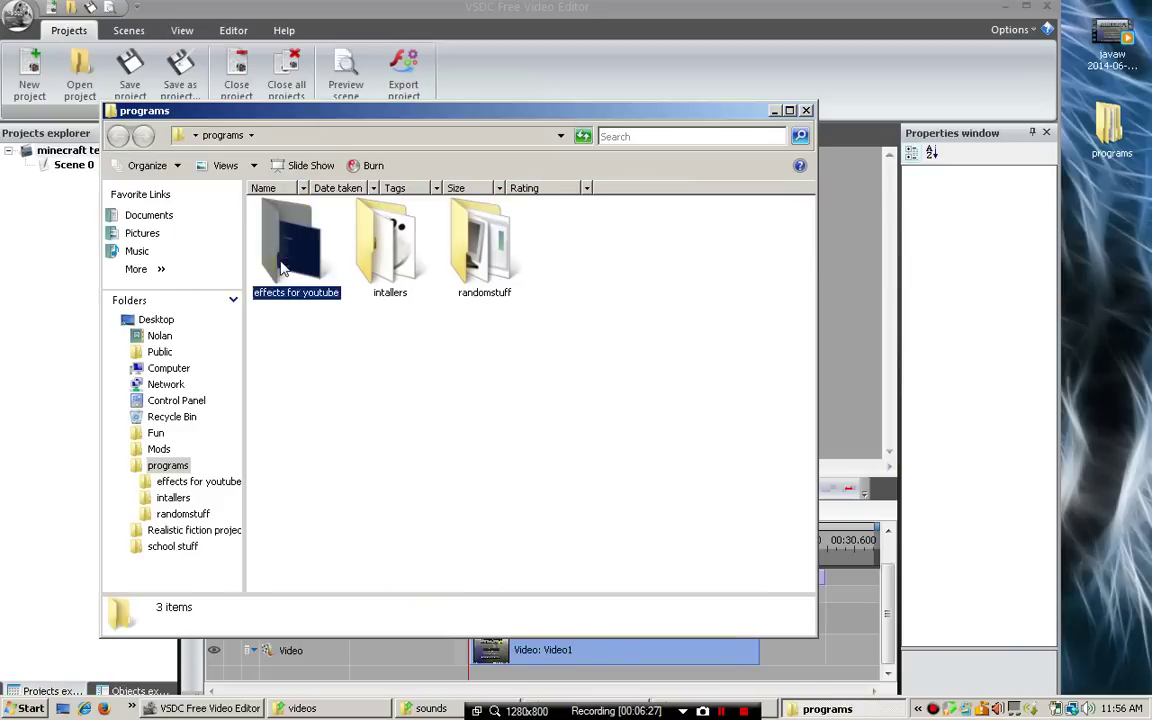
pyautogui.click(372, 268)
pyautogui.doubleClick(372, 268)
pyautogui.moveTo(485, 252); pyautogui.dragTo(800, 258)
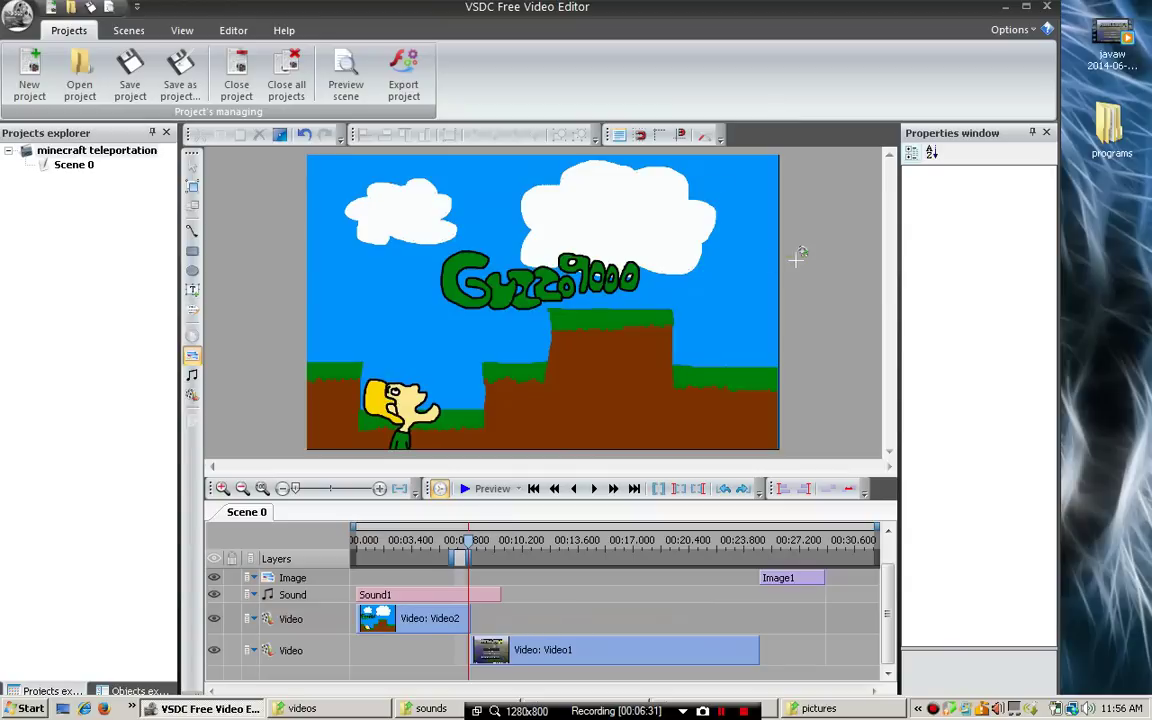
pyautogui.click(738, 246)
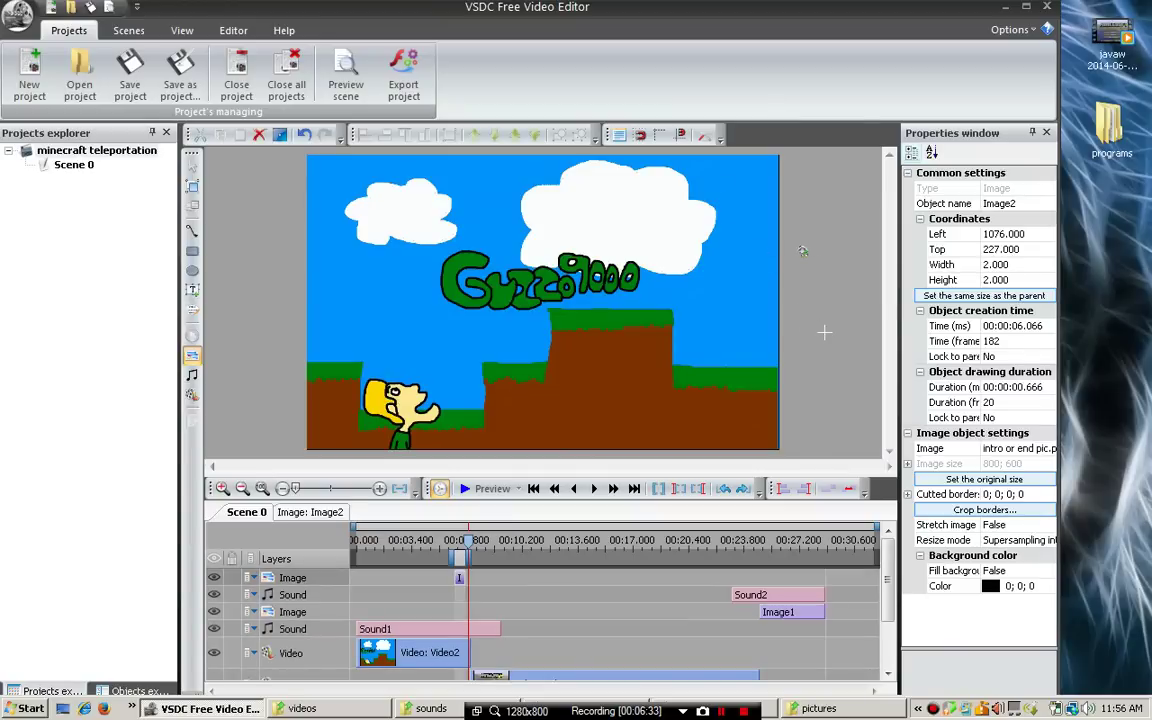
pyautogui.moveTo(824, 332); pyautogui.dragTo(816, 332)
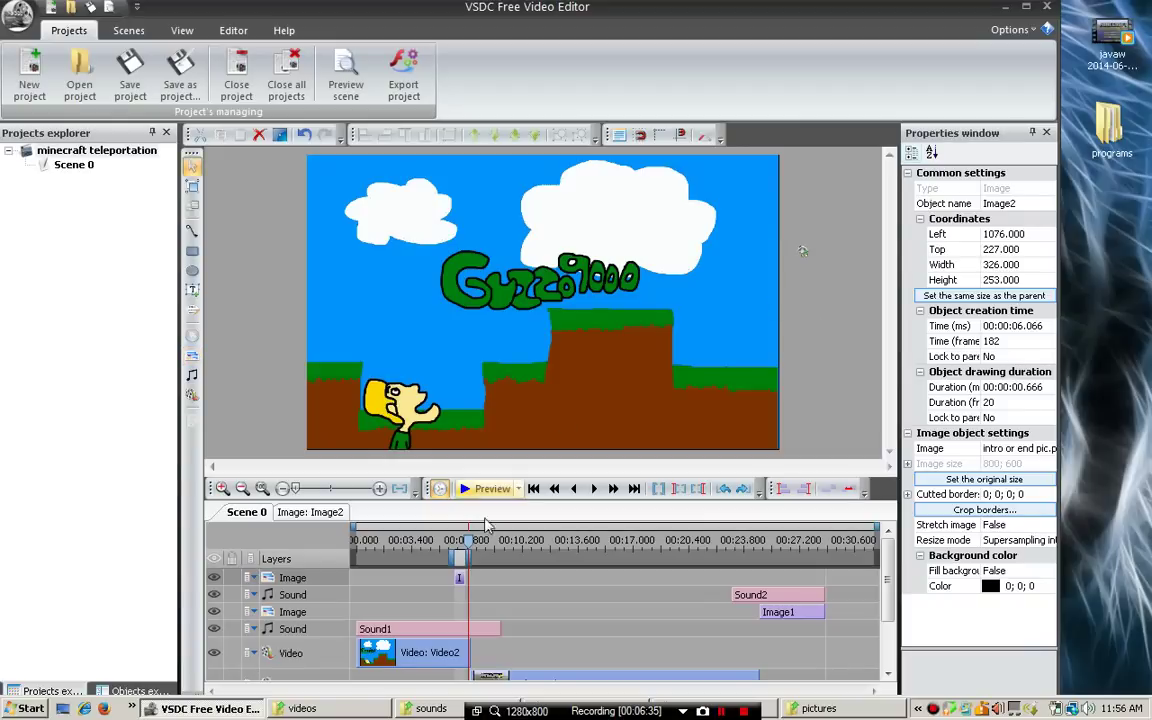
# Step: Move the G logo image just outside the scene's right edge, to about Left 1224 and Top 307
pyautogui.click(460, 548)
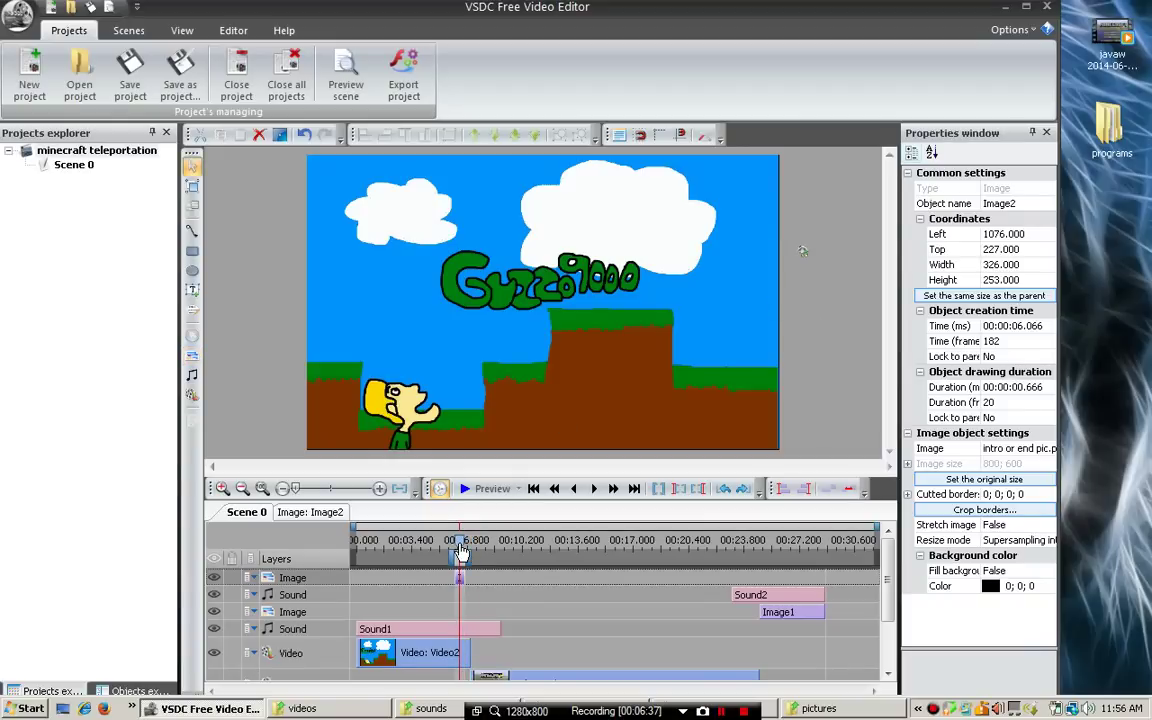
pyautogui.click(700, 258)
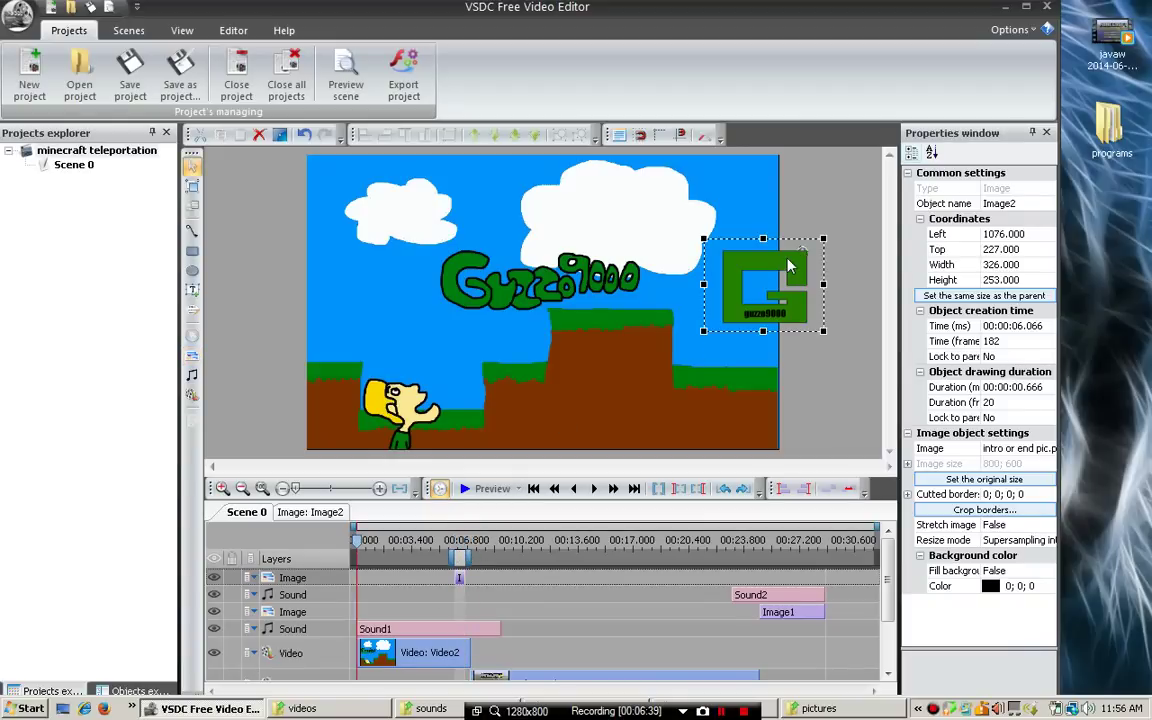
pyautogui.press('Home')
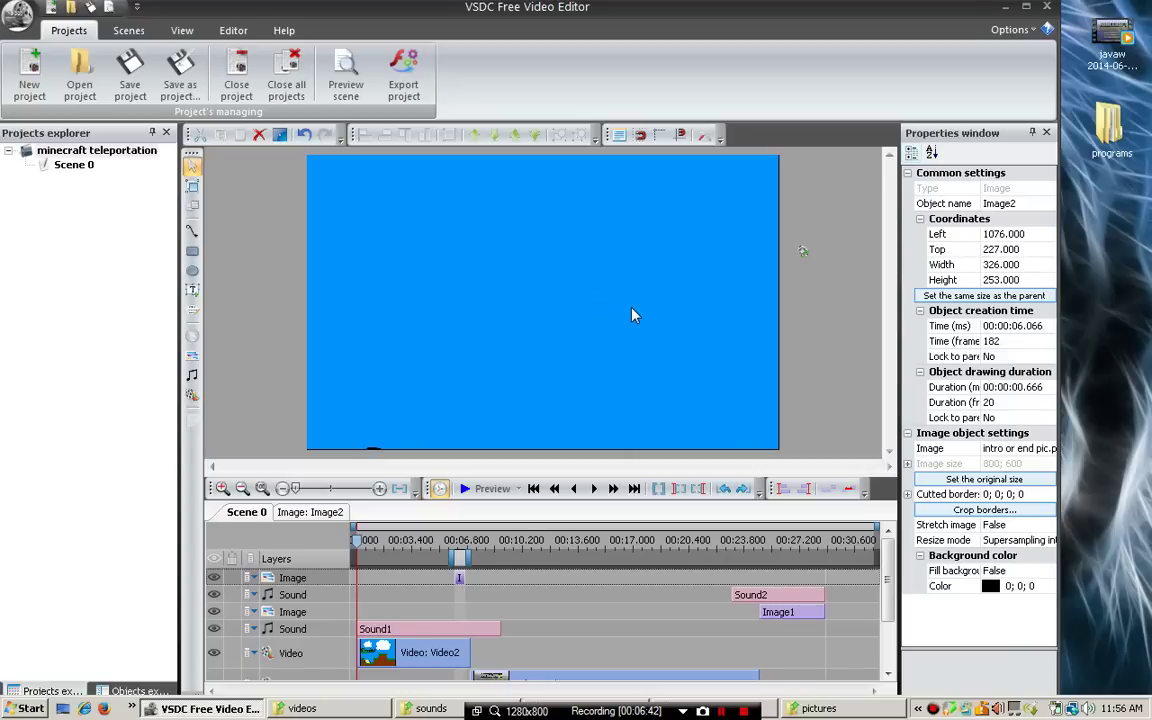
pyautogui.moveTo(370, 533); pyautogui.dragTo(459, 532)
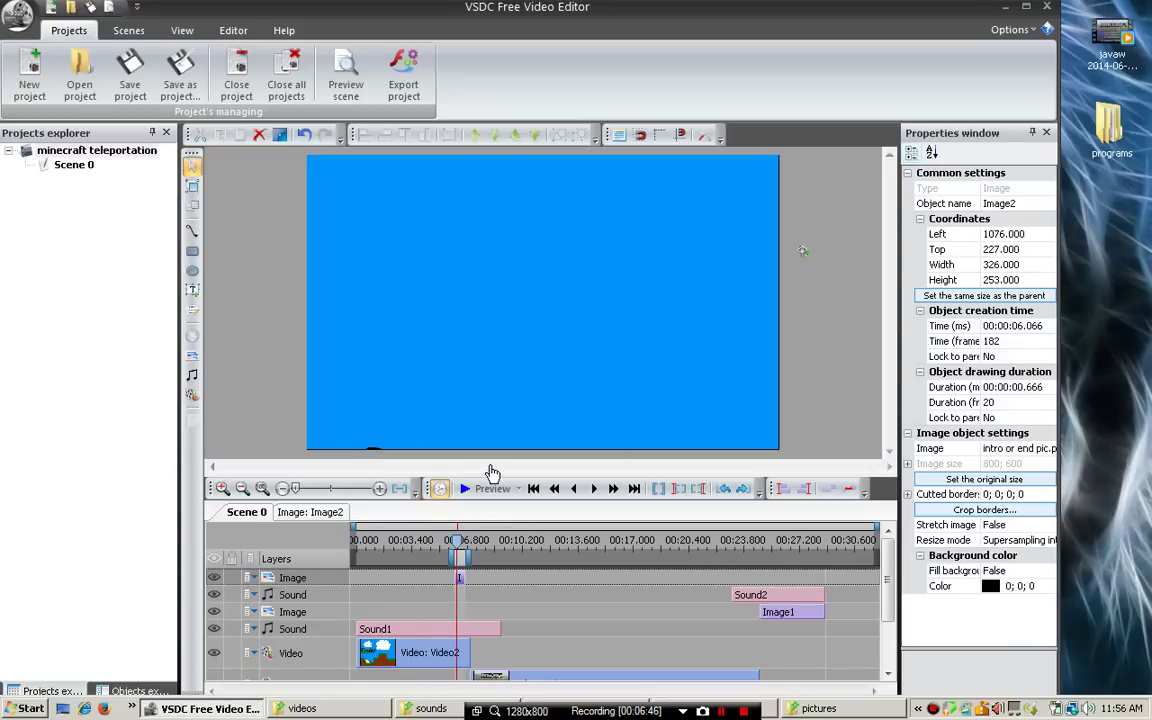
pyautogui.moveTo(750, 298); pyautogui.dragTo(804, 322)
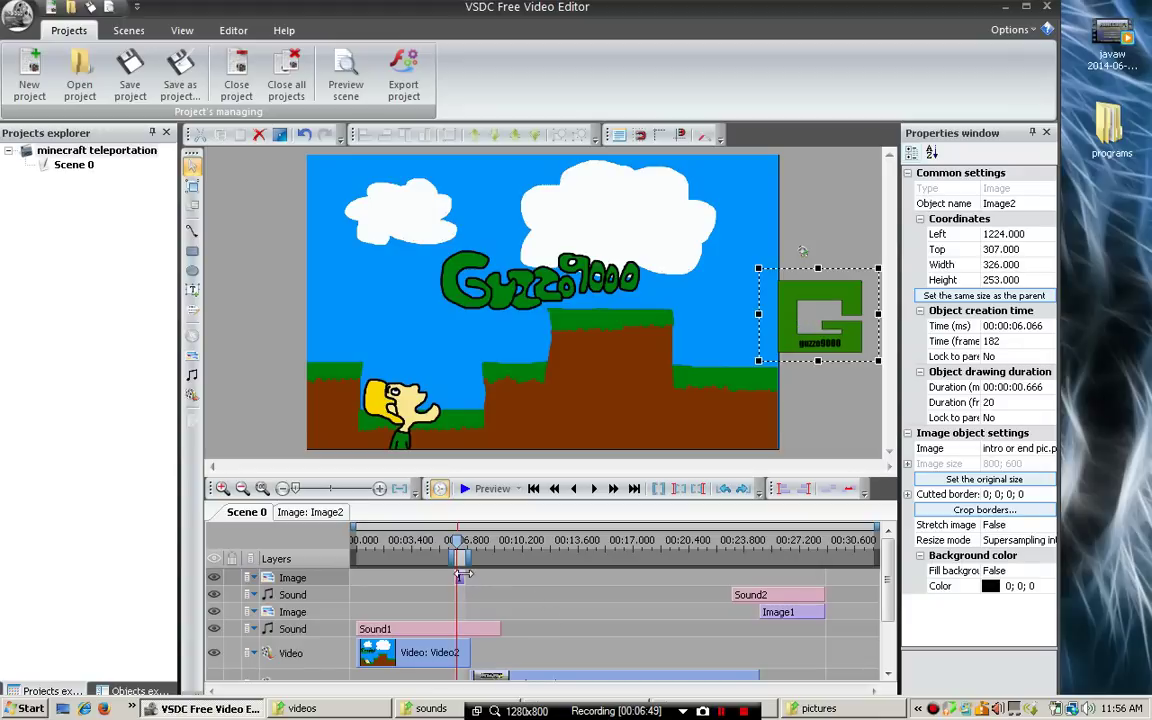
# Step: Move the G logo image to start at the end of the intro clip, 7.000 seconds, and set its duration to about 3.266 seconds
pyautogui.moveTo(462, 576); pyautogui.dragTo(487, 583)
pyautogui.moveTo(460, 545); pyautogui.dragTo(476, 585)
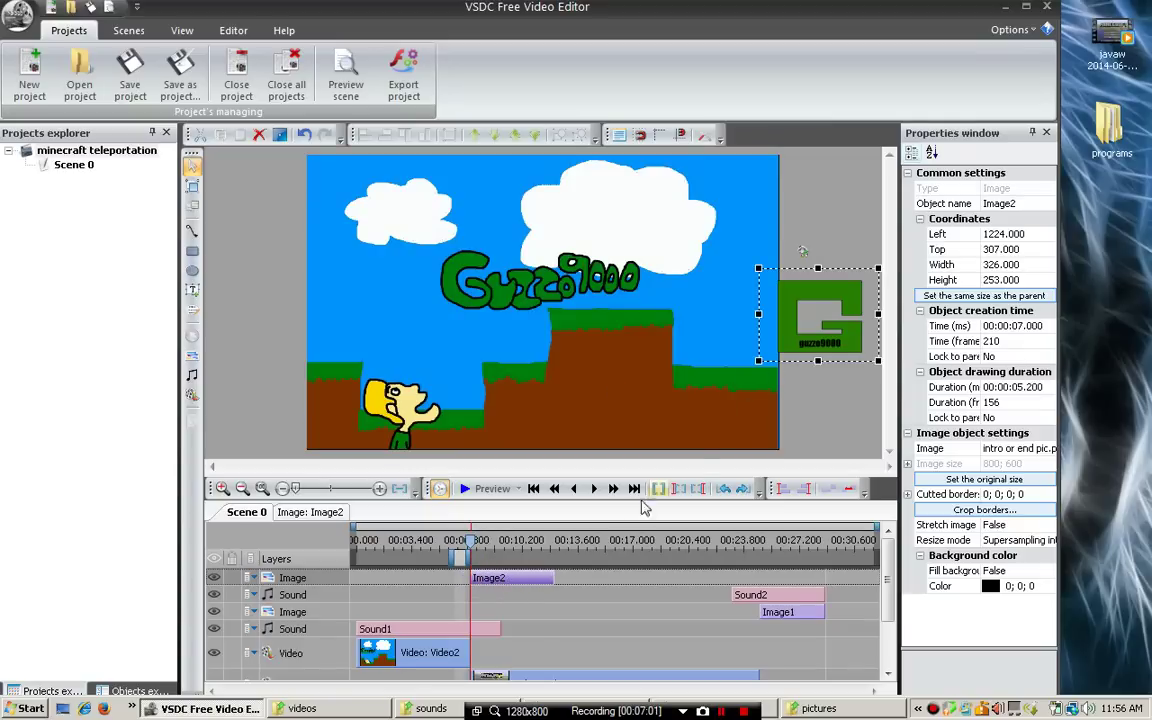
pyautogui.moveTo(540, 580); pyautogui.dragTo(521, 580)
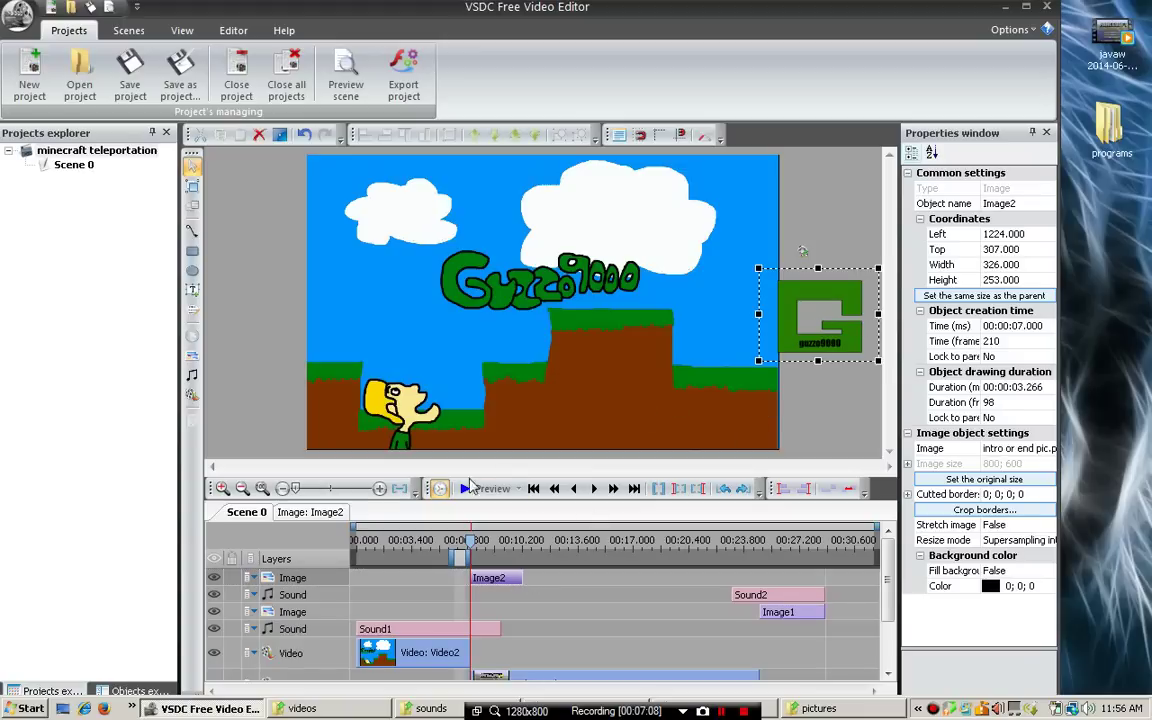
# Step: Compare the scene timeline with the G logo image's own timeline and examine the object types that can be added
pyautogui.click(318, 514)
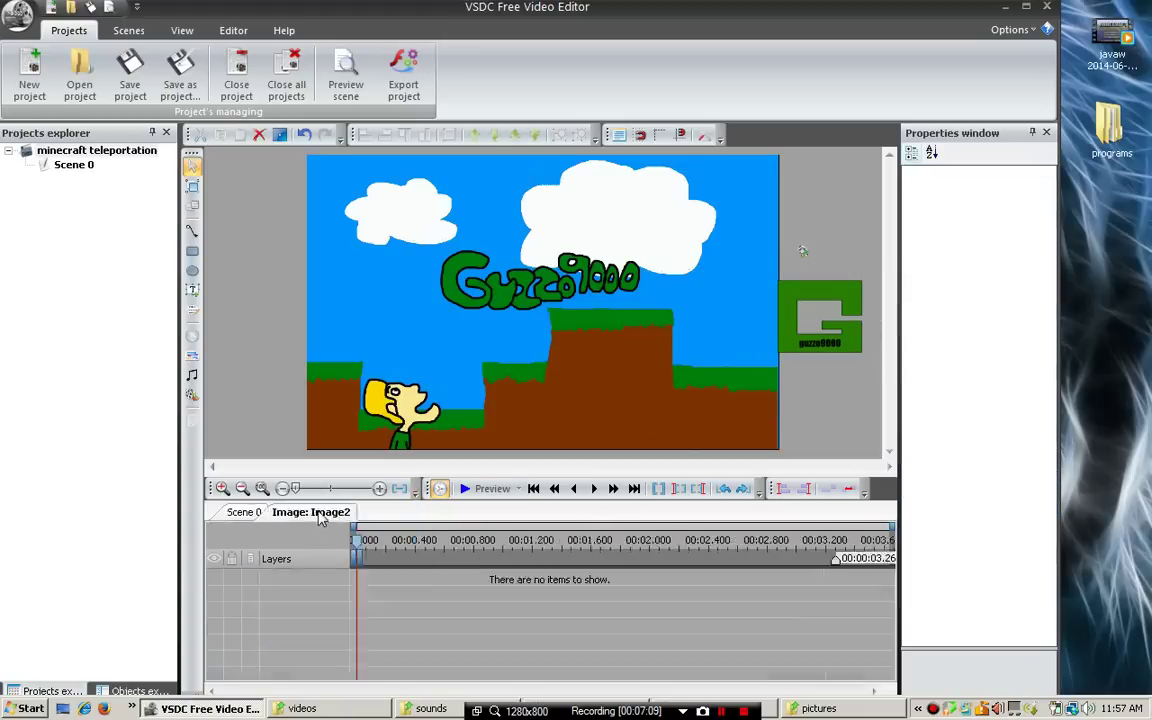
pyautogui.click(246, 512)
pyautogui.click(310, 513)
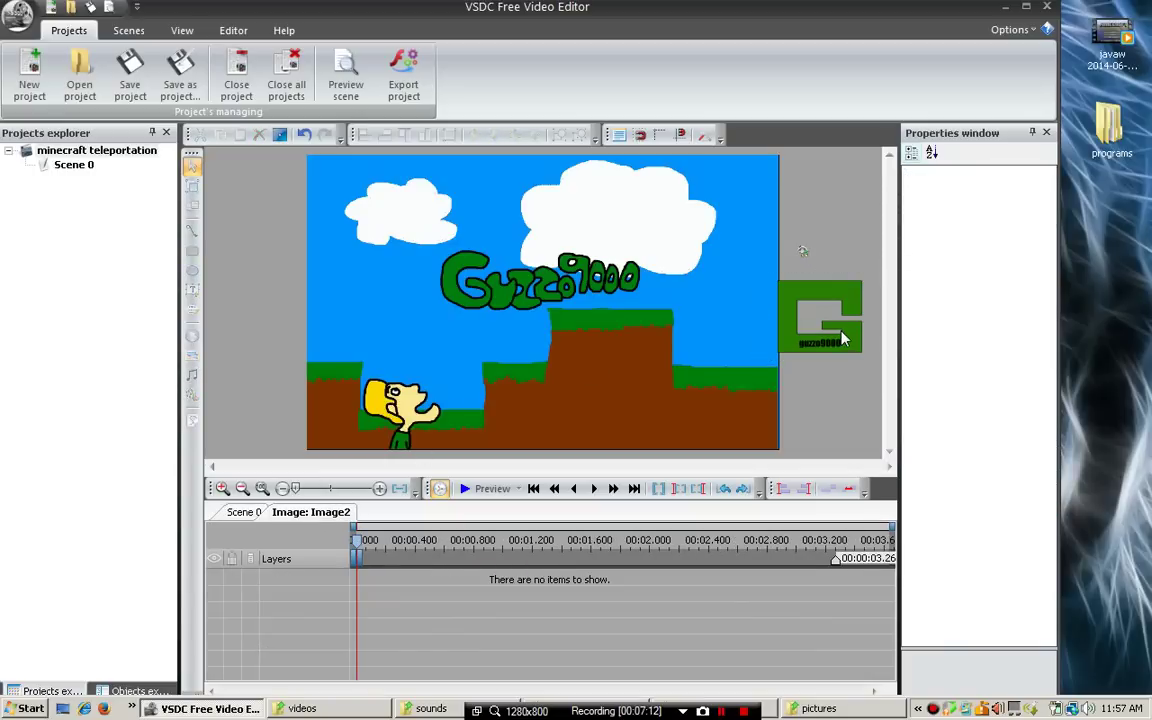
pyautogui.click(246, 512)
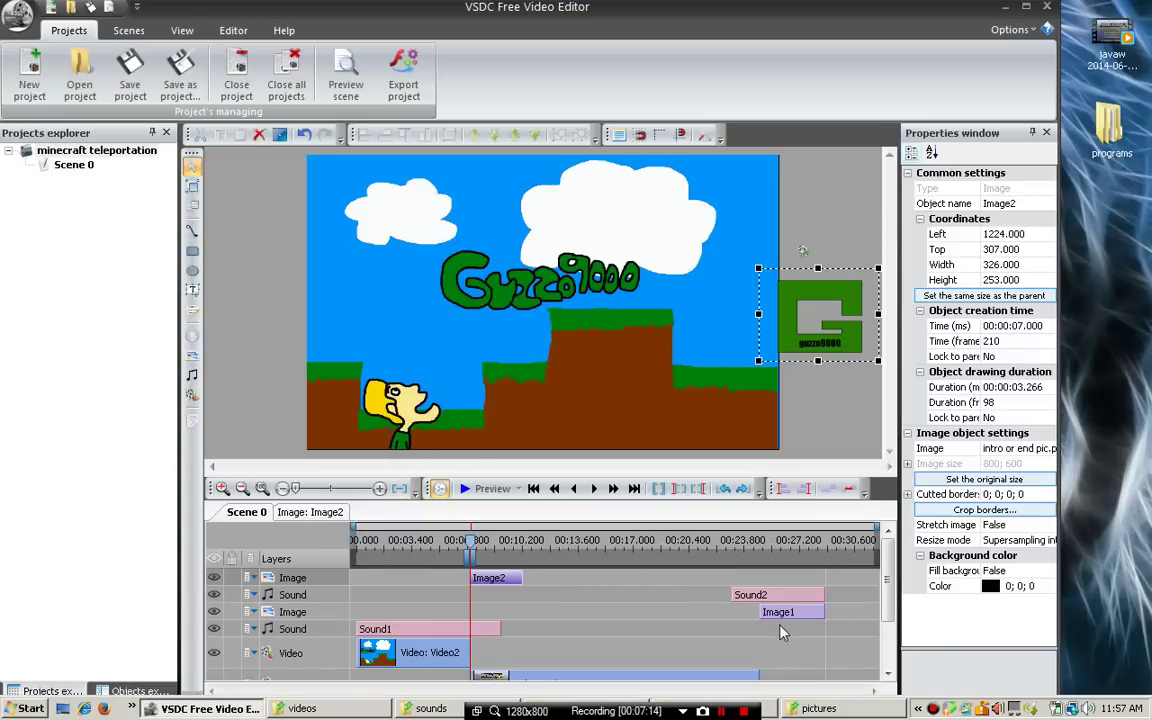
pyautogui.click(310, 512)
pyautogui.click(246, 512)
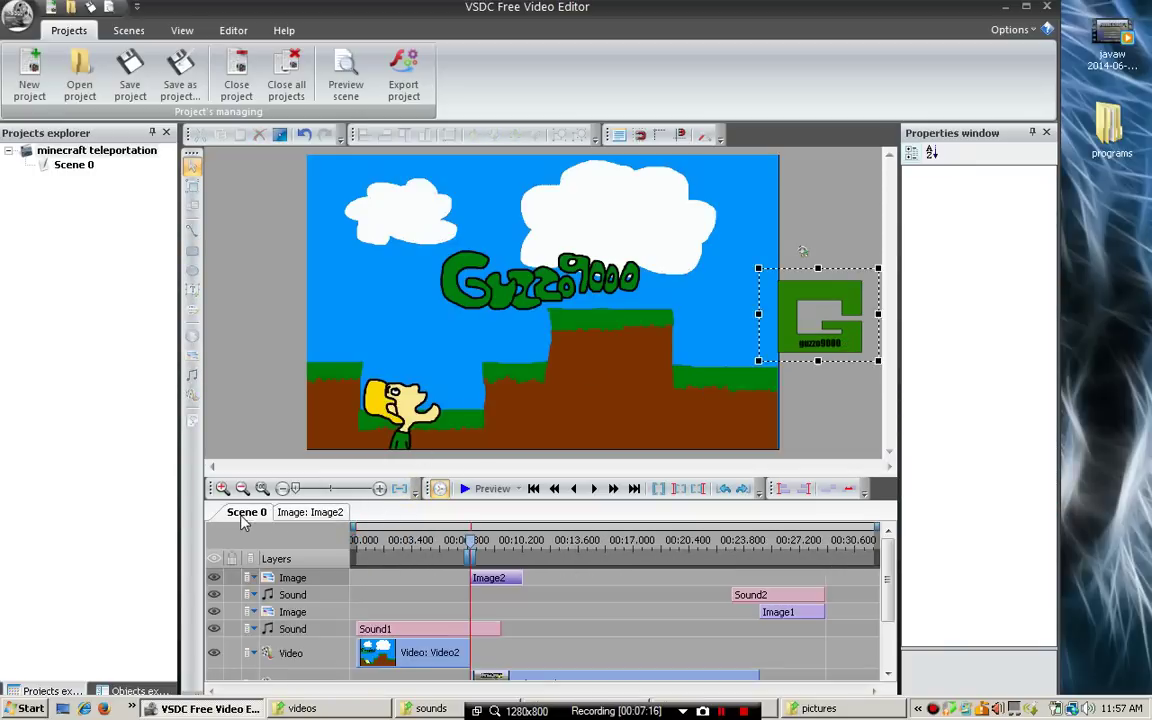
pyautogui.click(310, 512)
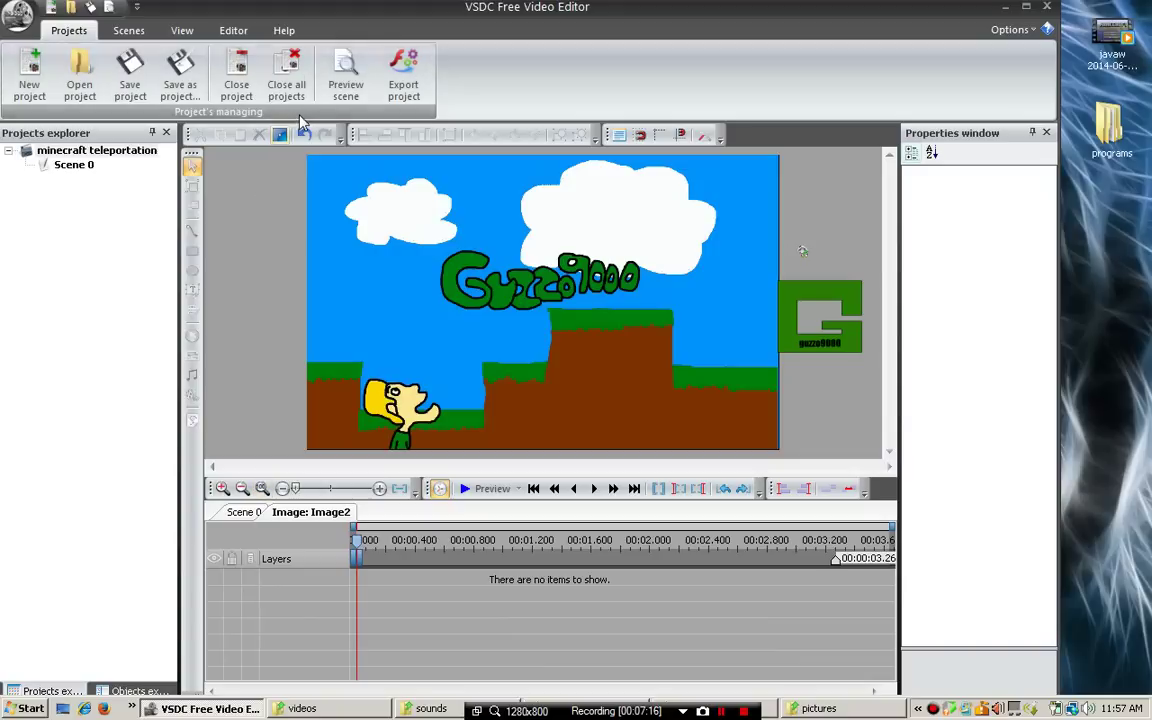
pyautogui.click(246, 512)
pyautogui.click(231, 38)
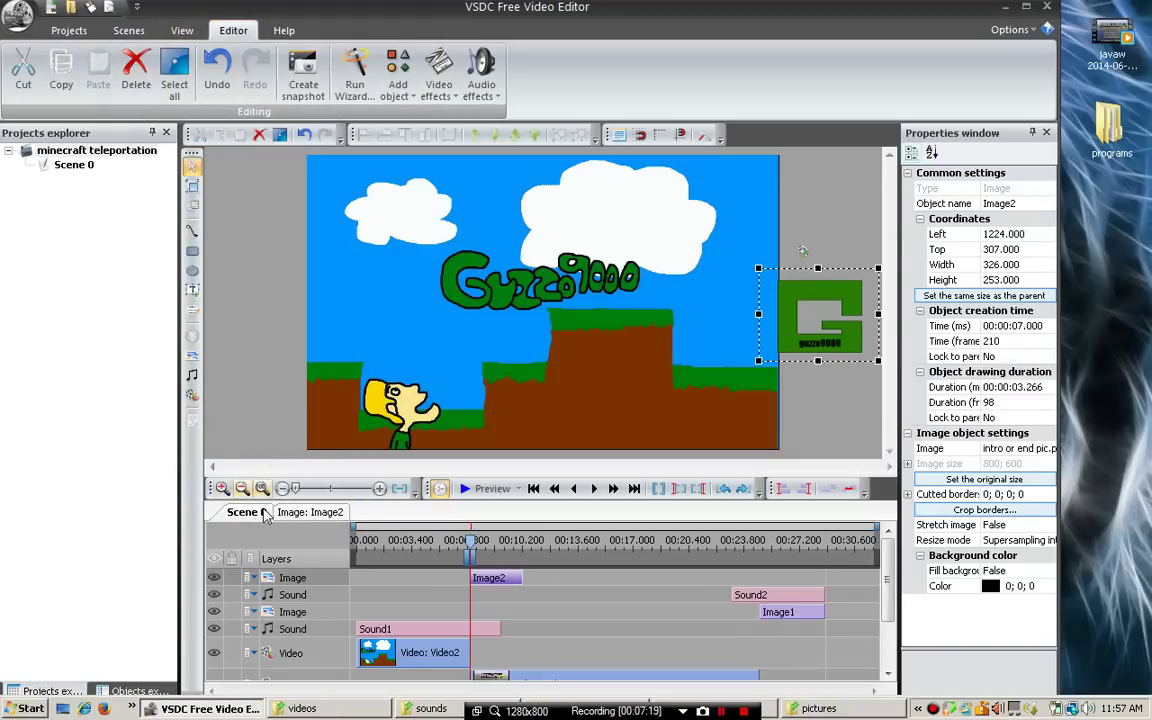
pyautogui.click(398, 75)
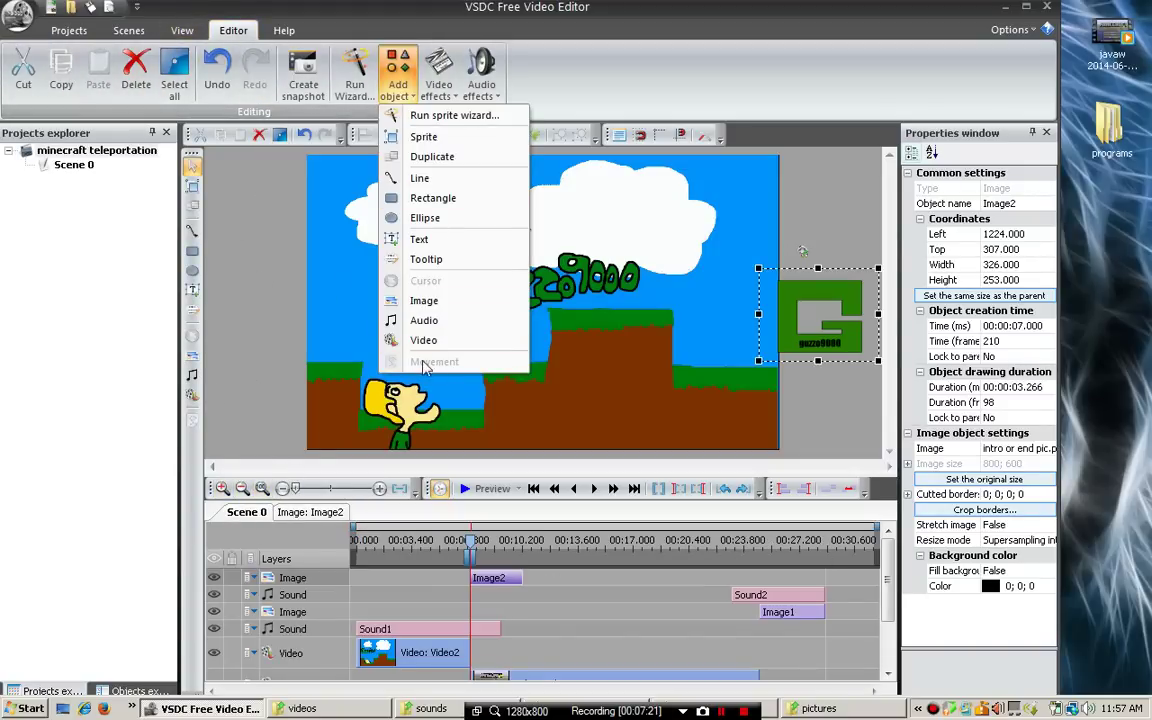
pyautogui.click(338, 505)
# Step: Add a movement to the G logo image from the cursor position, ending past the scene's left edge at about X -178, Y 444, and shorten it to 1.600 seconds
pyautogui.click(310, 512)
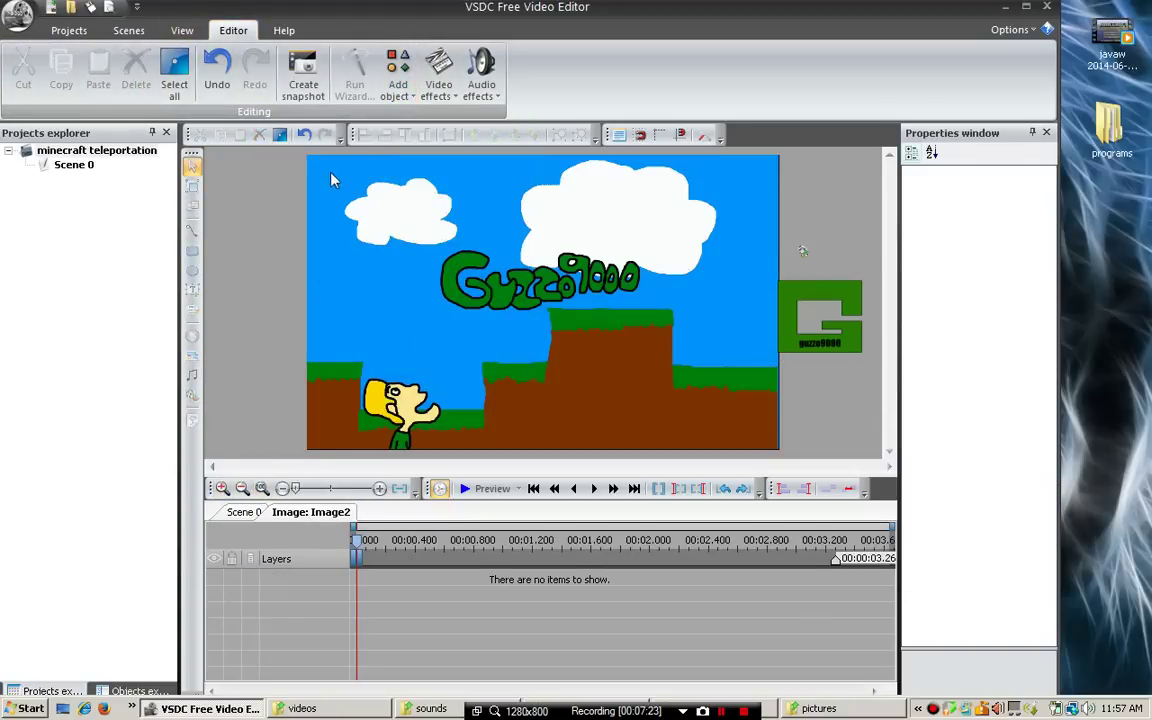
pyautogui.click(398, 75)
pyautogui.click(443, 362)
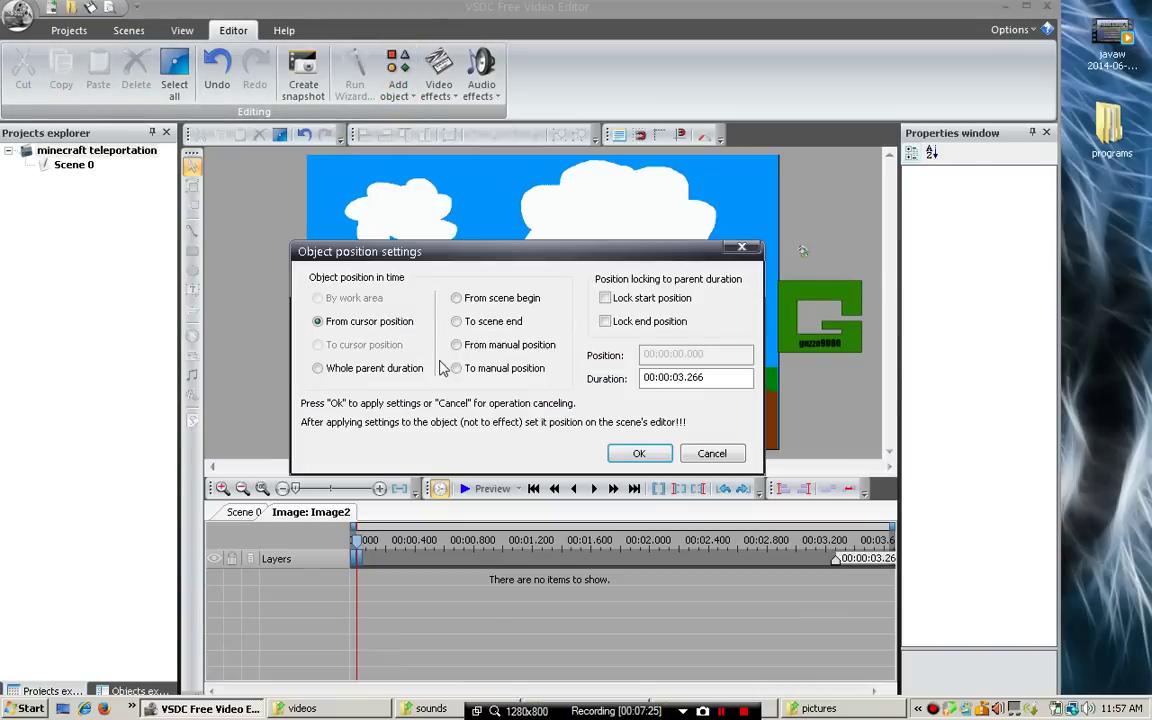
pyautogui.click(620, 452)
pyautogui.click(818, 327)
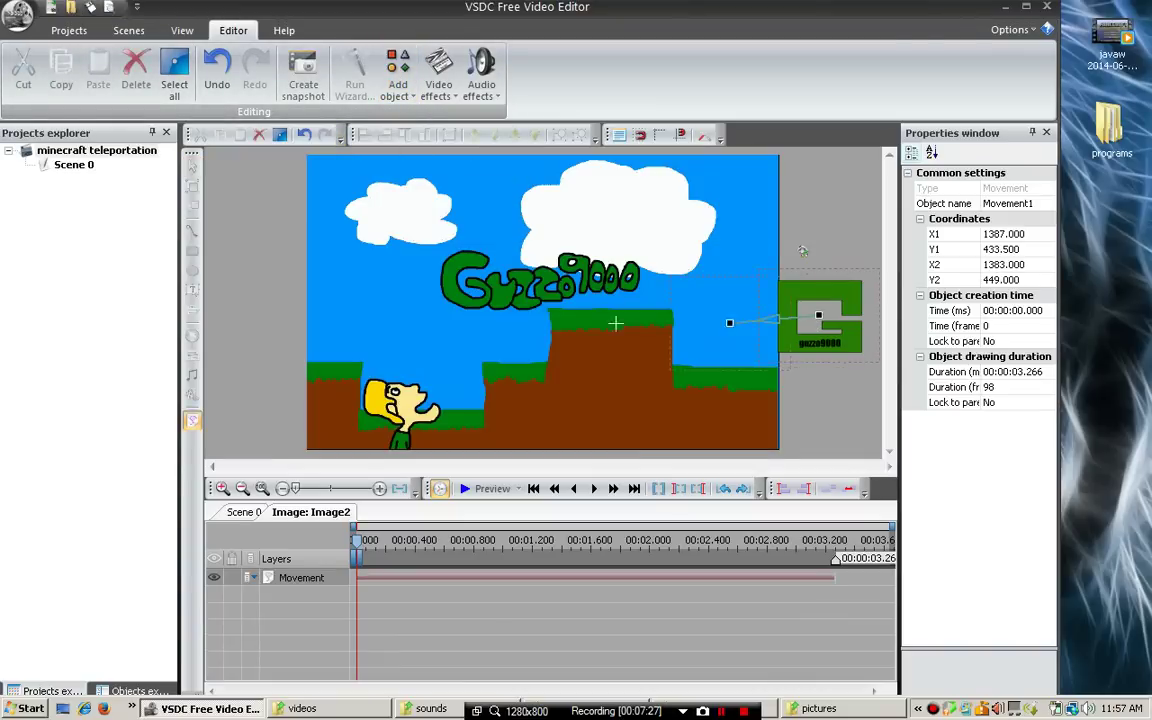
pyautogui.click(242, 319)
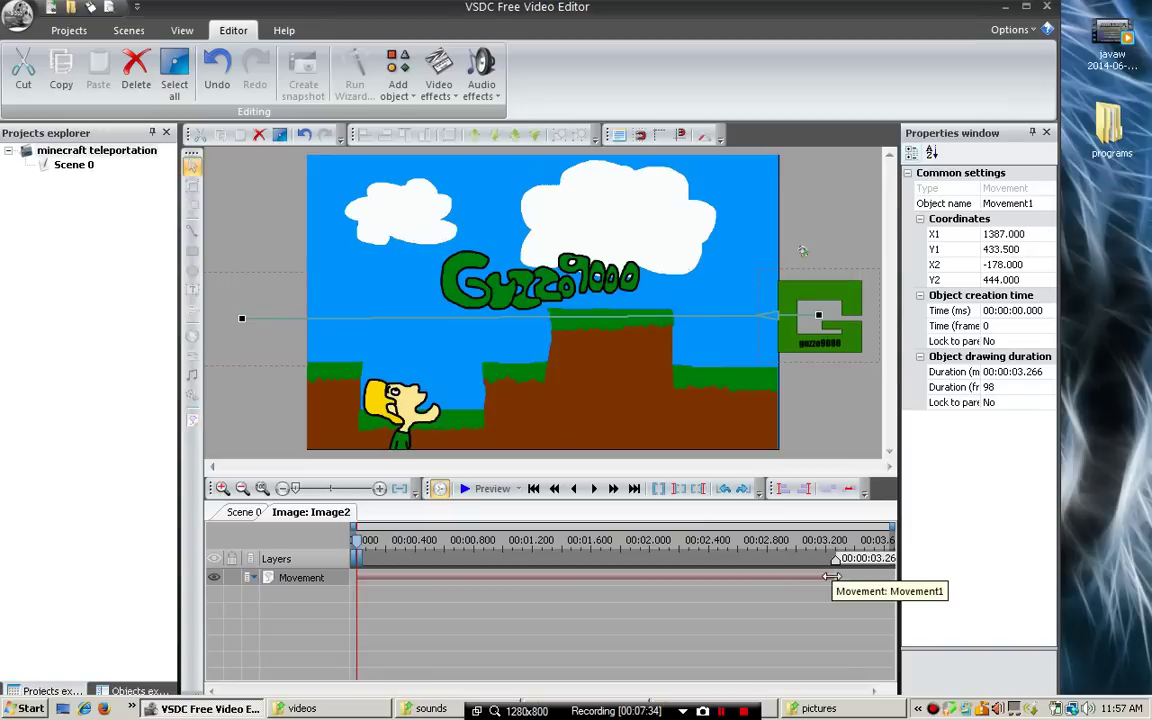
pyautogui.moveTo(832, 577); pyautogui.dragTo(588, 580)
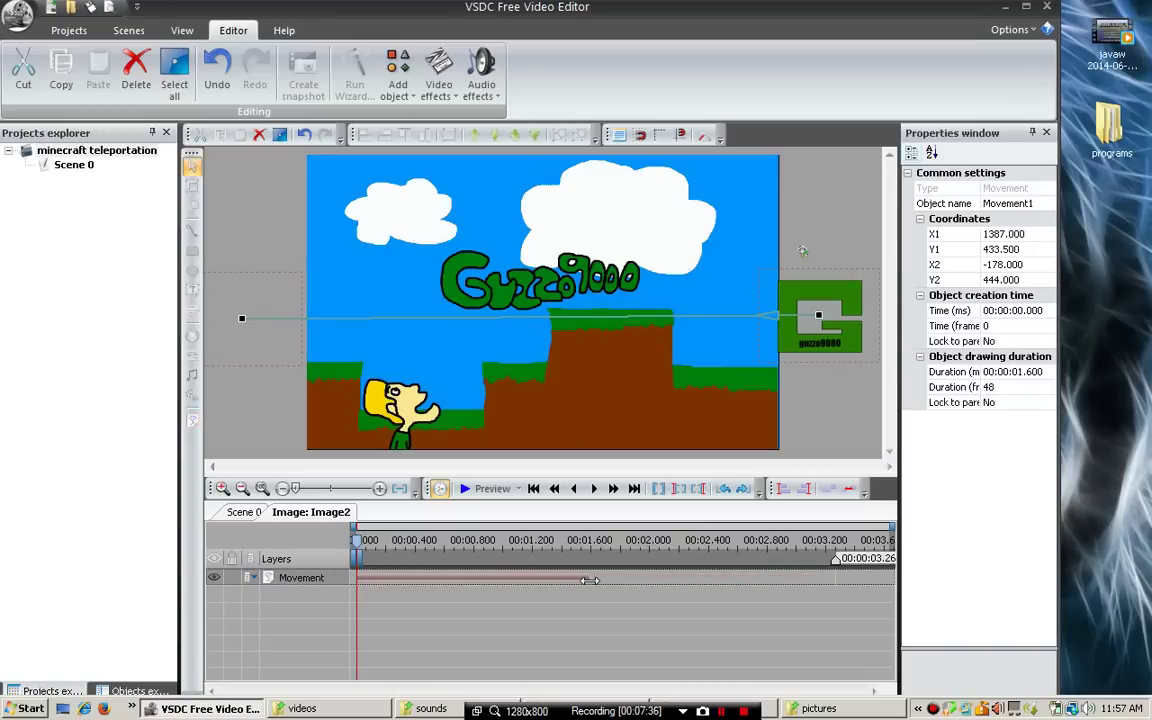
pyautogui.click(803, 436)
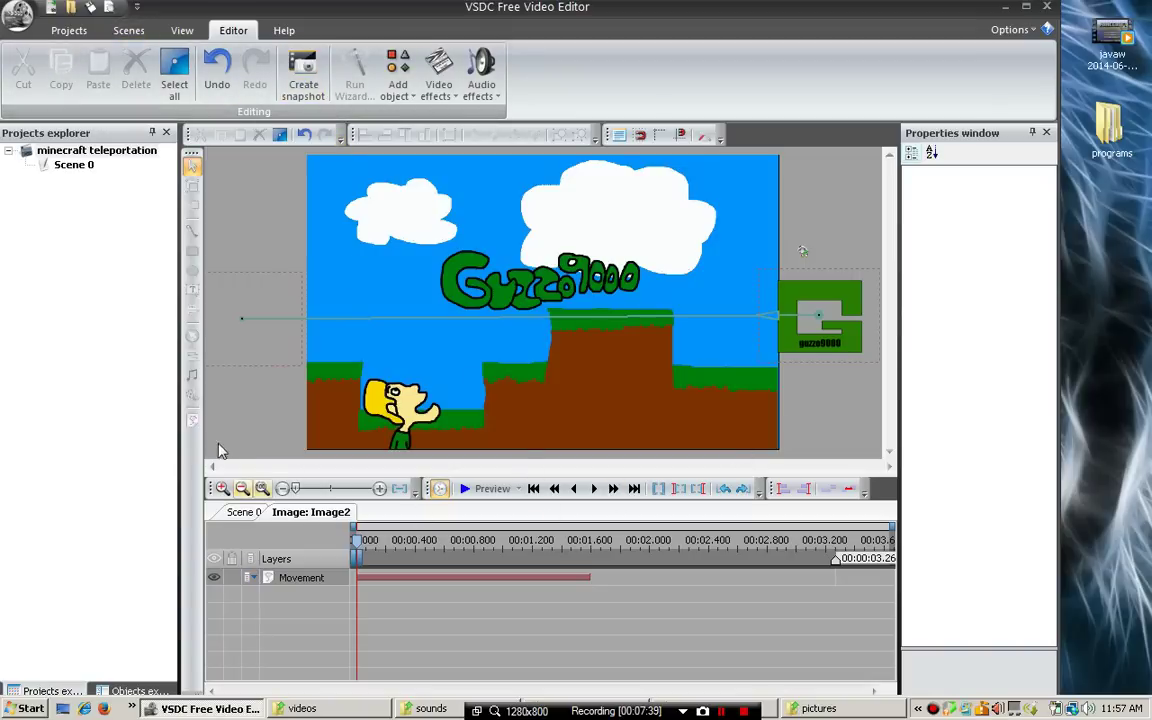
# Step: Start exporting the project
pyautogui.click(69, 30)
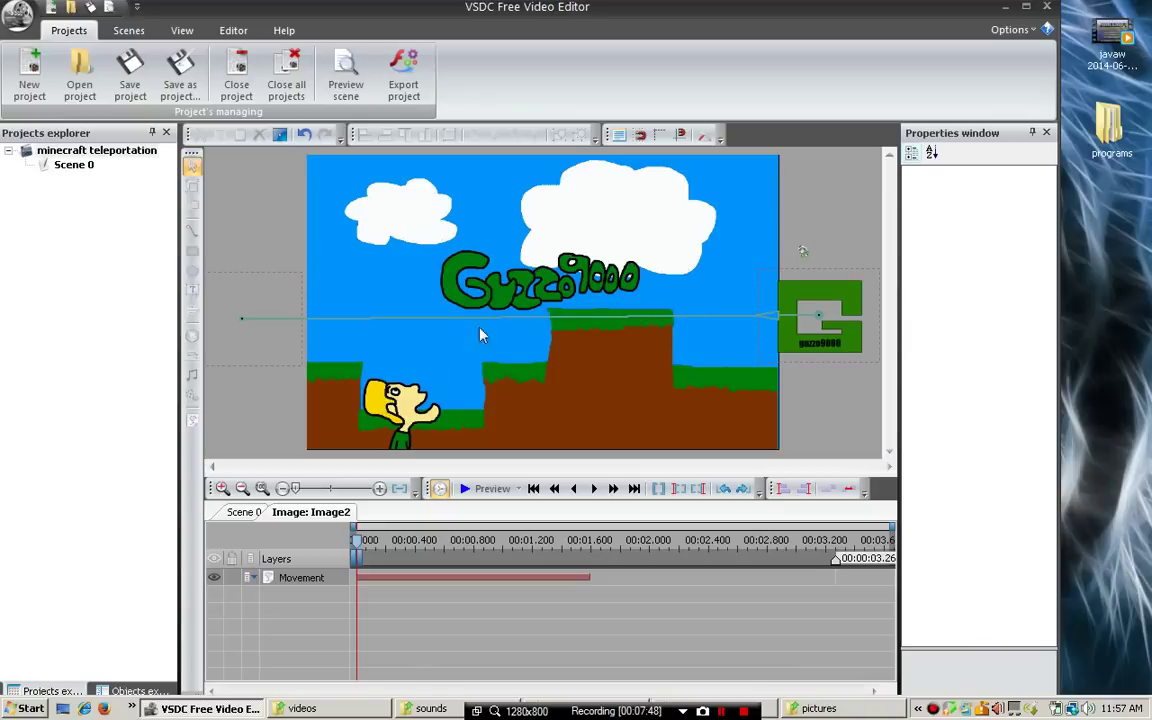
pyautogui.click(405, 86)
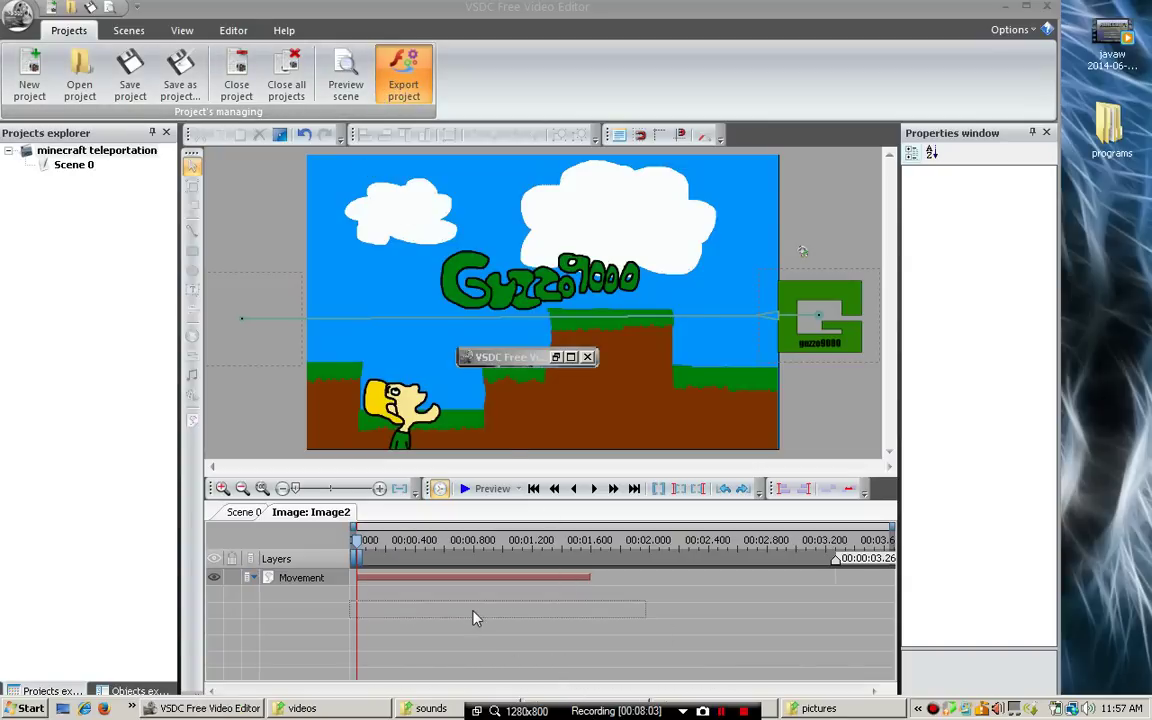
# Step: Close the two leftover pictures folder windows and one of the sounds folder windows
pyautogui.click(810, 706)
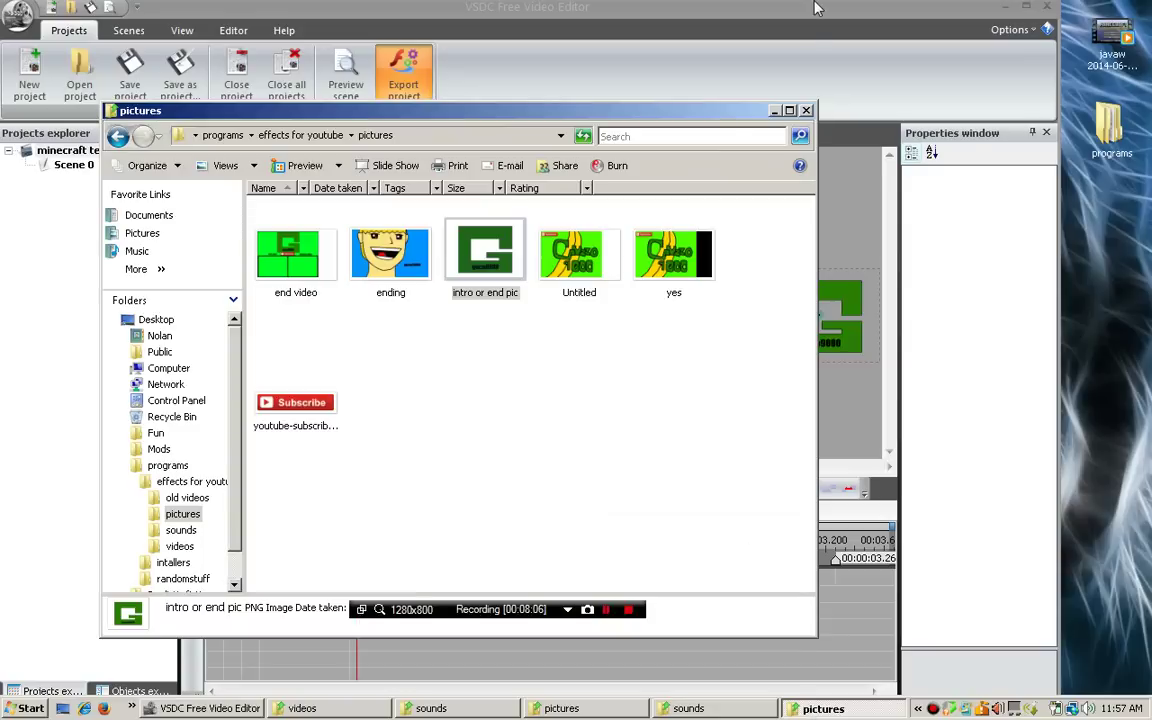
pyautogui.click(807, 111)
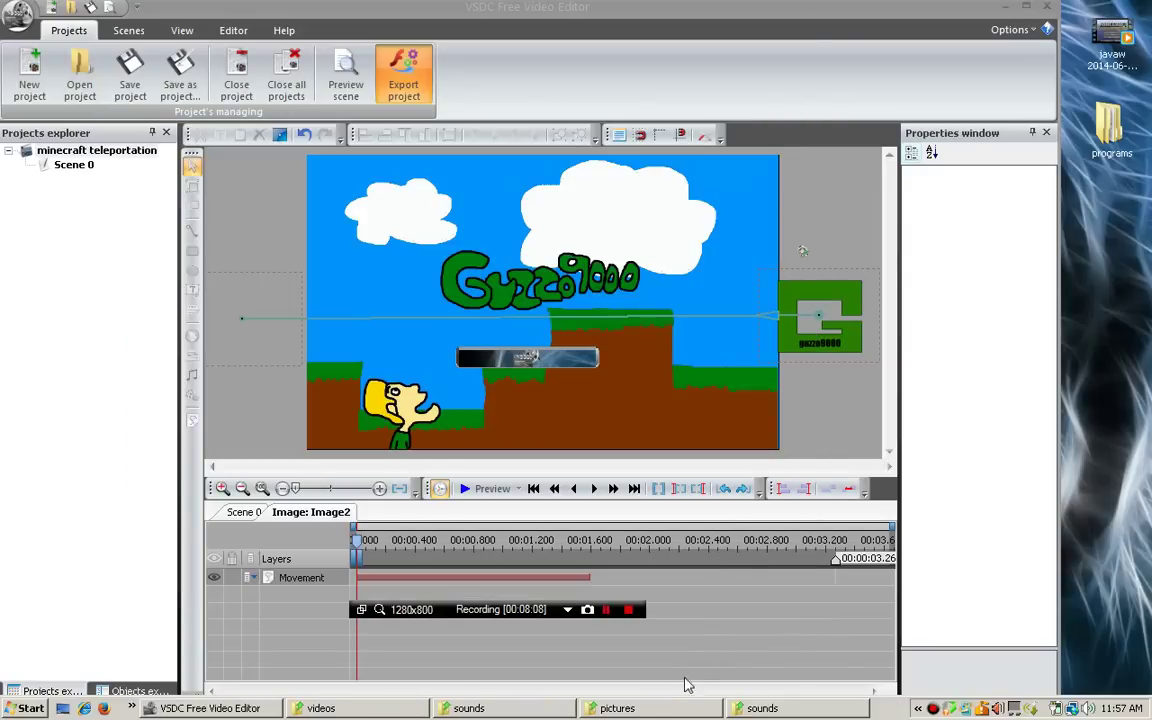
pyautogui.click(792, 707)
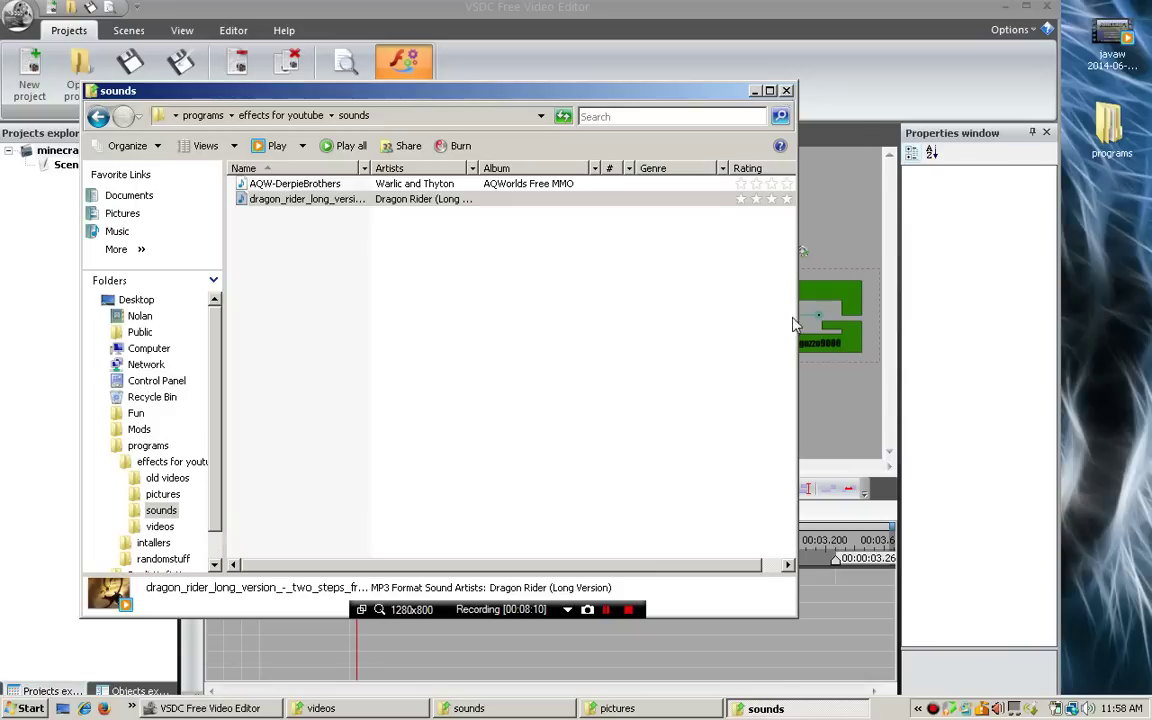
pyautogui.click(786, 90)
pyautogui.click(672, 712)
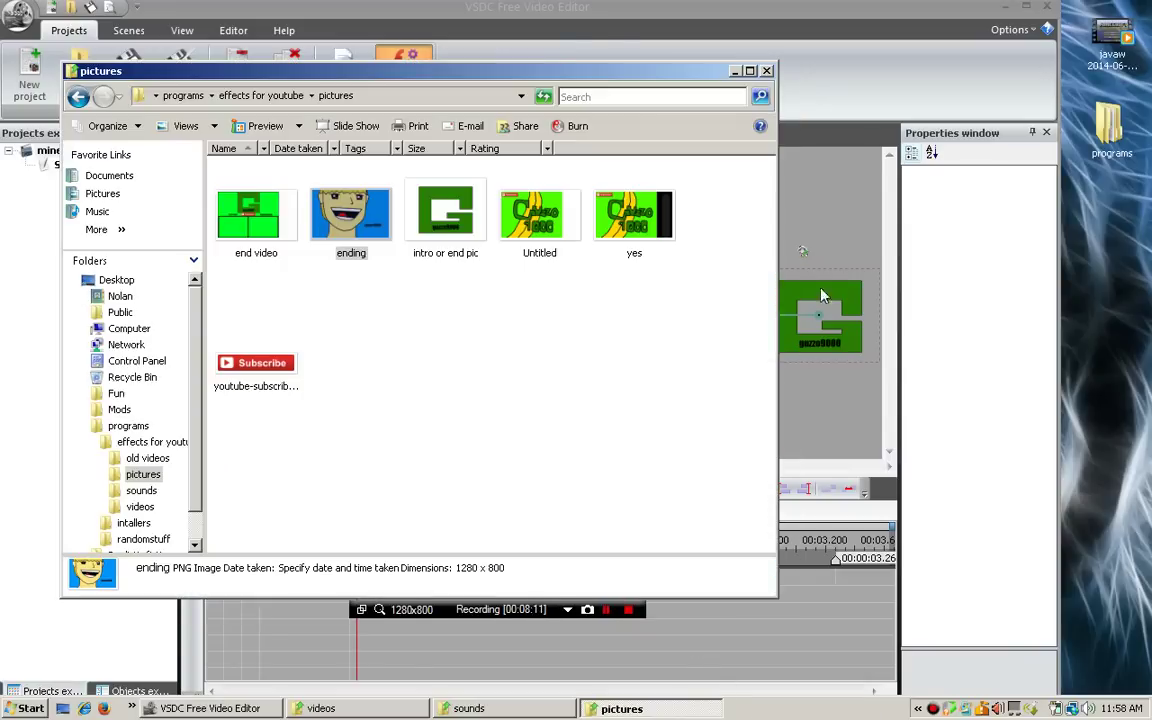
pyautogui.click(766, 72)
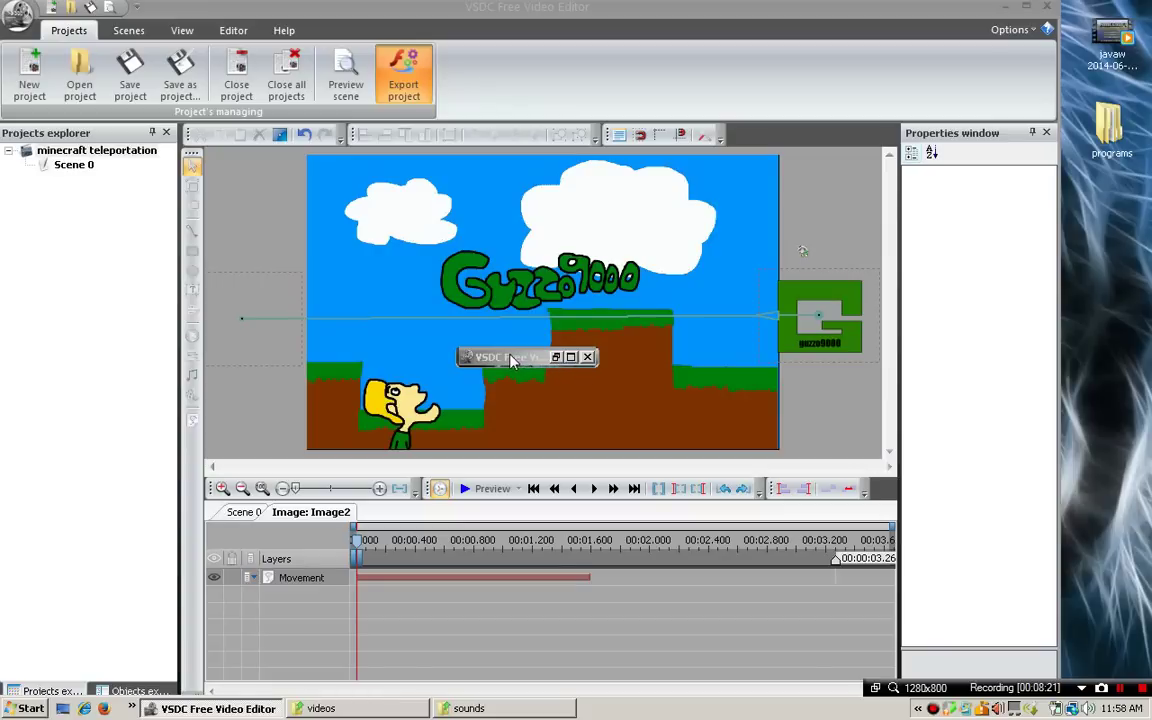
# Step: Maximize the export window and convert the minecraft teleportation project to AVI for PC with the Normal Quality XviD MPEG4 profile
pyautogui.click(238, 710)
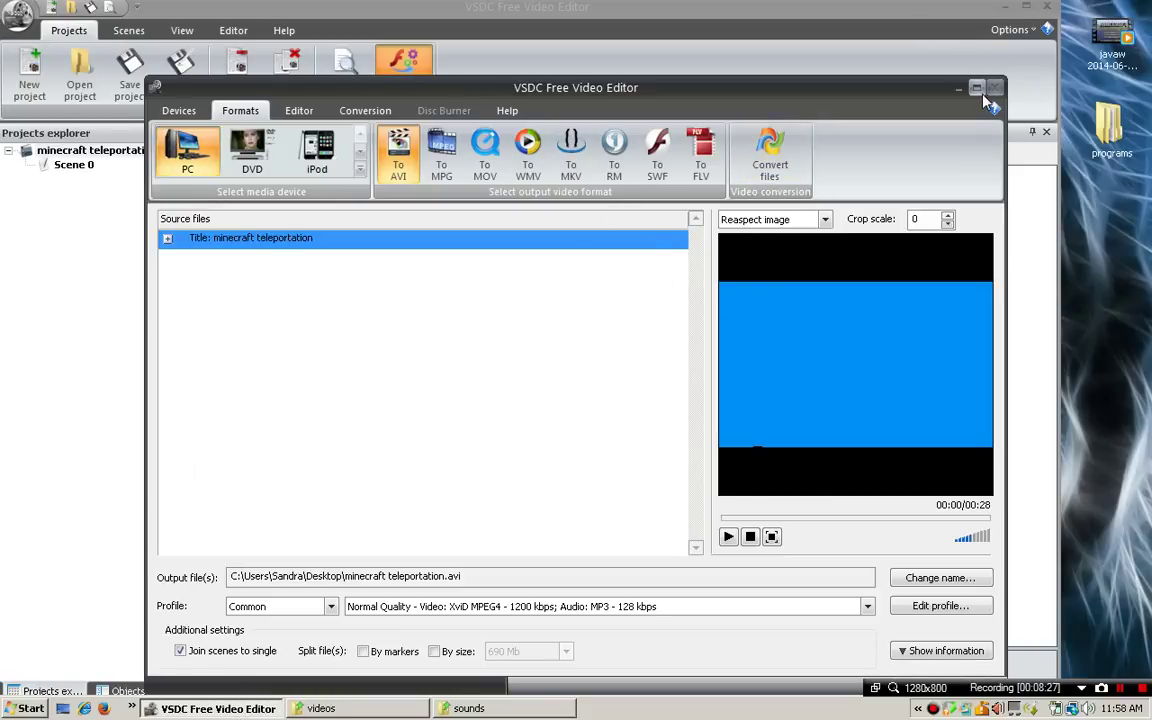
pyautogui.doubleClick(884, 84)
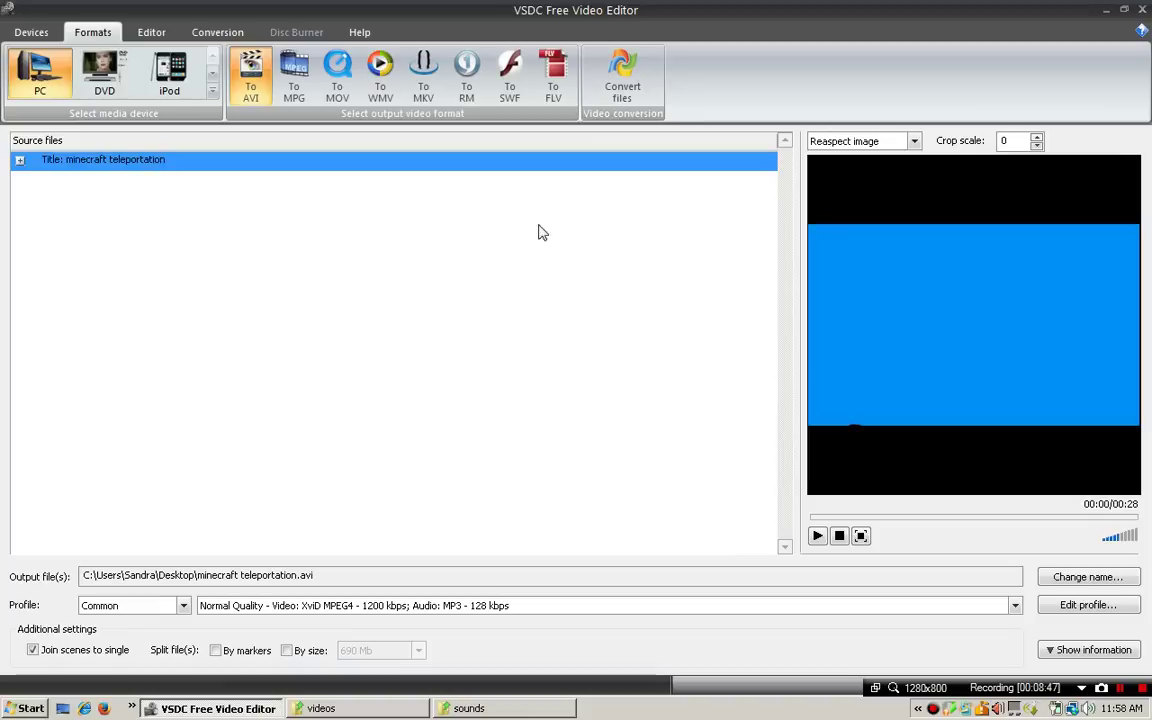
pyautogui.click(625, 78)
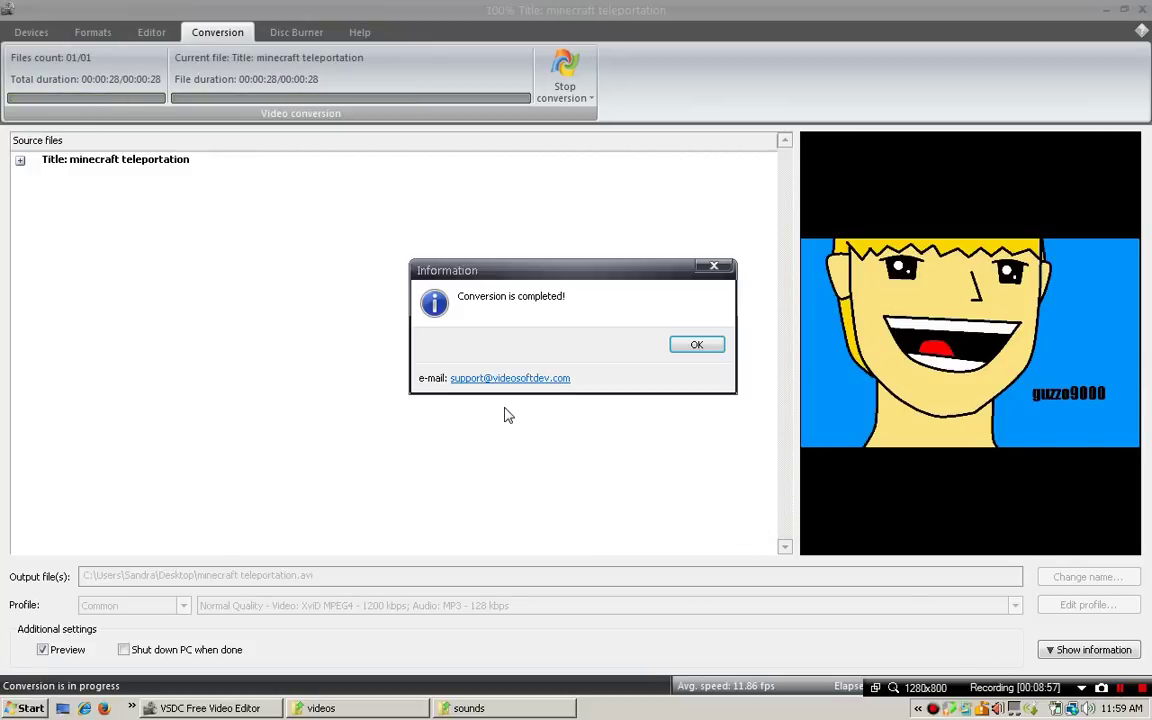
pyautogui.click(700, 345)
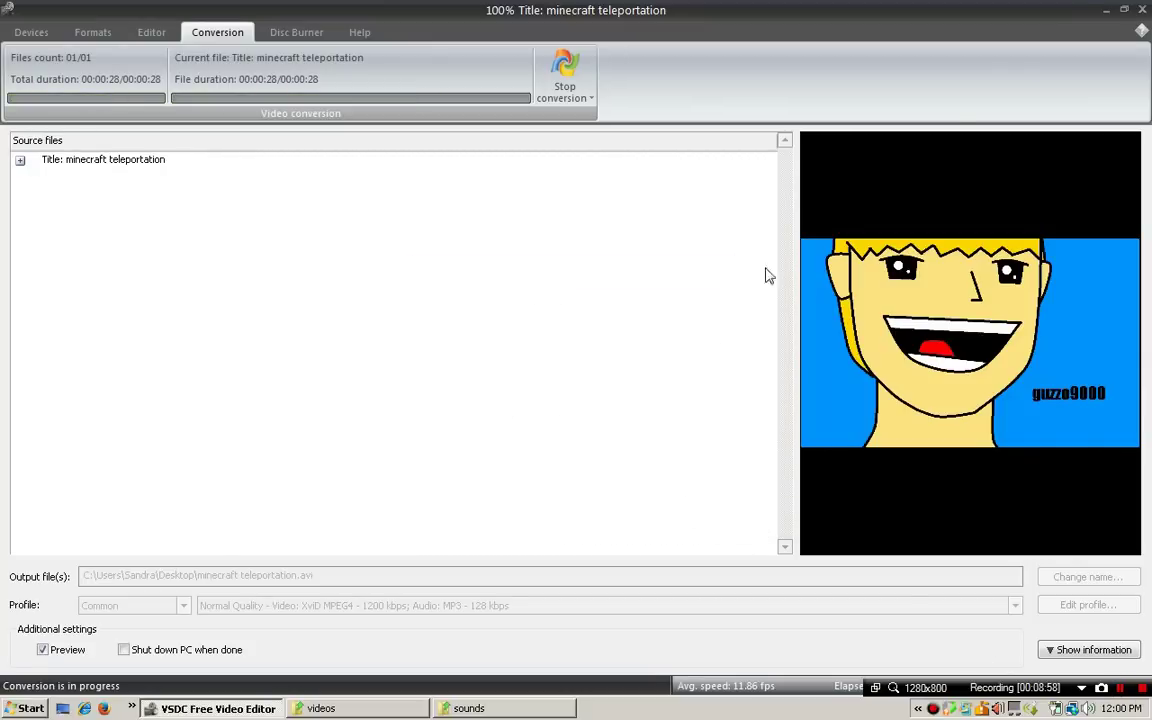
# Step: Minimize the conversion window and the video editor to reveal the exported file on the desktop
pyautogui.click(1108, 11)
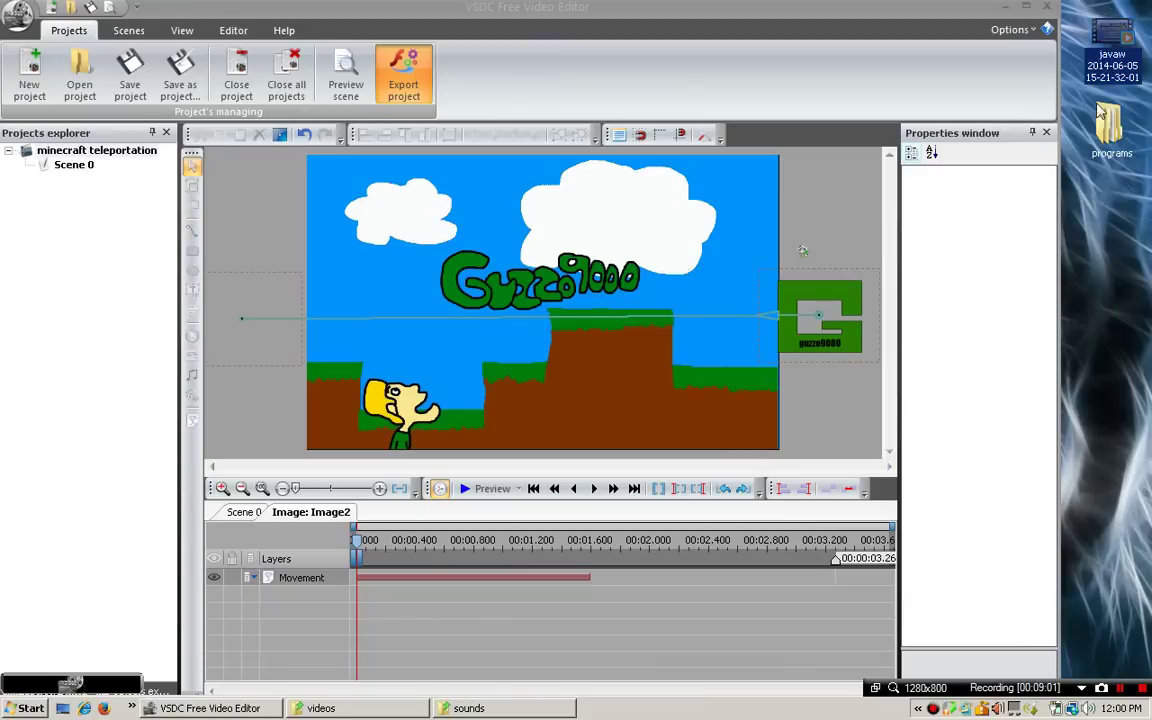
pyautogui.click(1080, 170)
pyautogui.click(1008, 14)
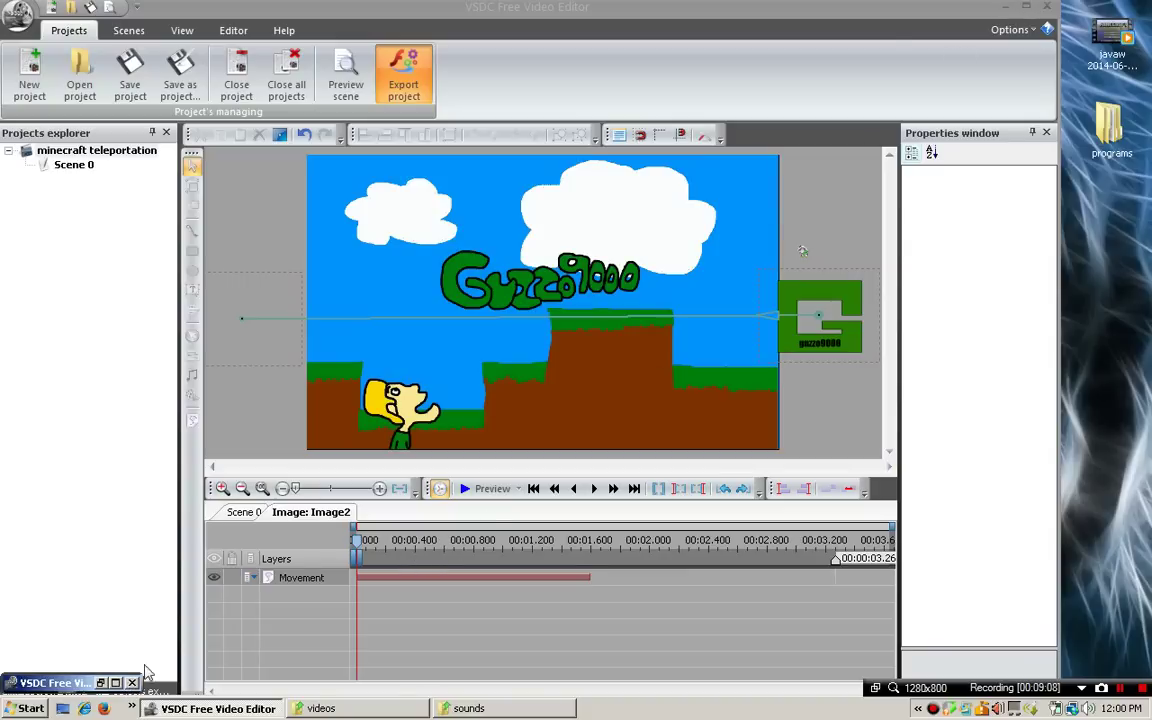
pyautogui.click(1010, 29)
pyautogui.click(1010, 10)
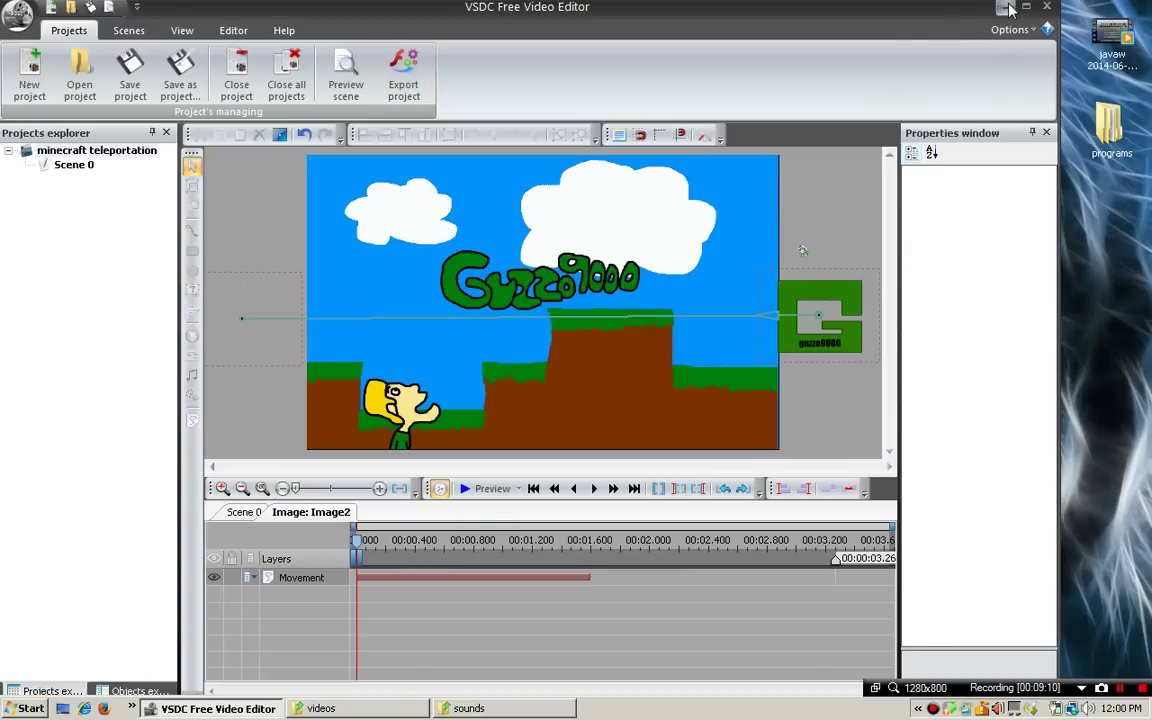
pyautogui.click(1006, 8)
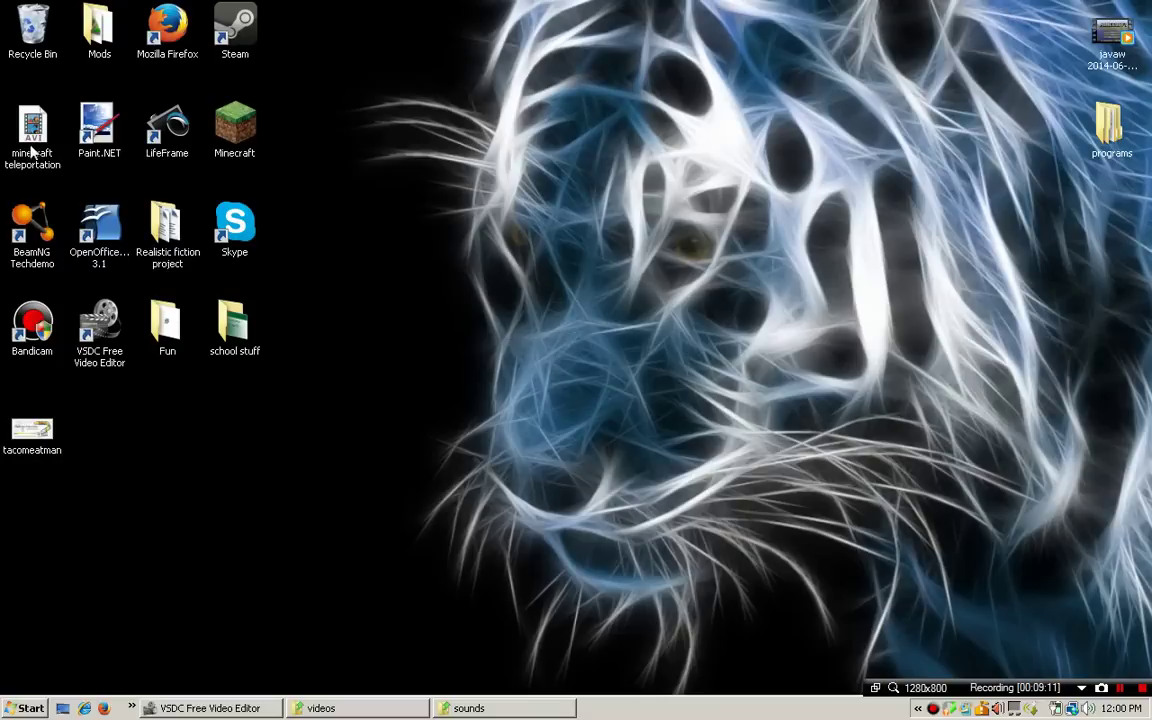
# Step: Move the exported minecraft teleportation video toward the middle of the desktop and play it full screen in Windows Media Player at a lower volume
pyautogui.moveTo(32, 133); pyautogui.dragTo(450, 345)
pyautogui.doubleClick(444, 340)
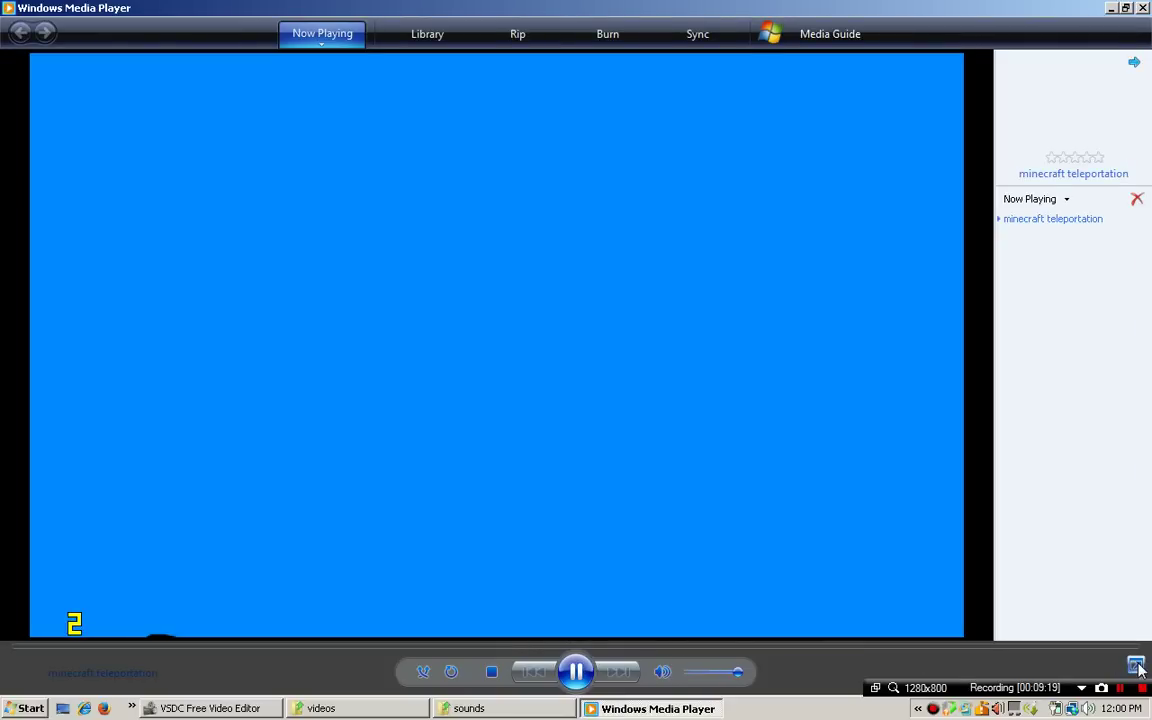
pyautogui.click(1137, 666)
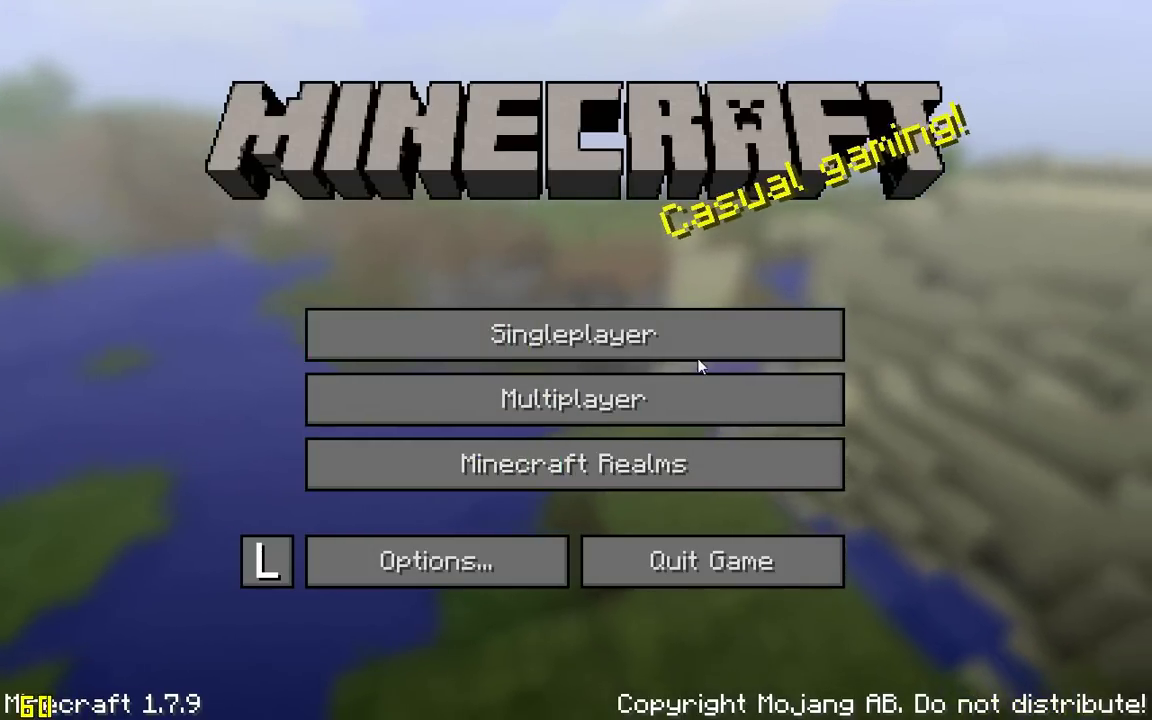
pyautogui.moveTo(737, 690); pyautogui.dragTo(709, 692)
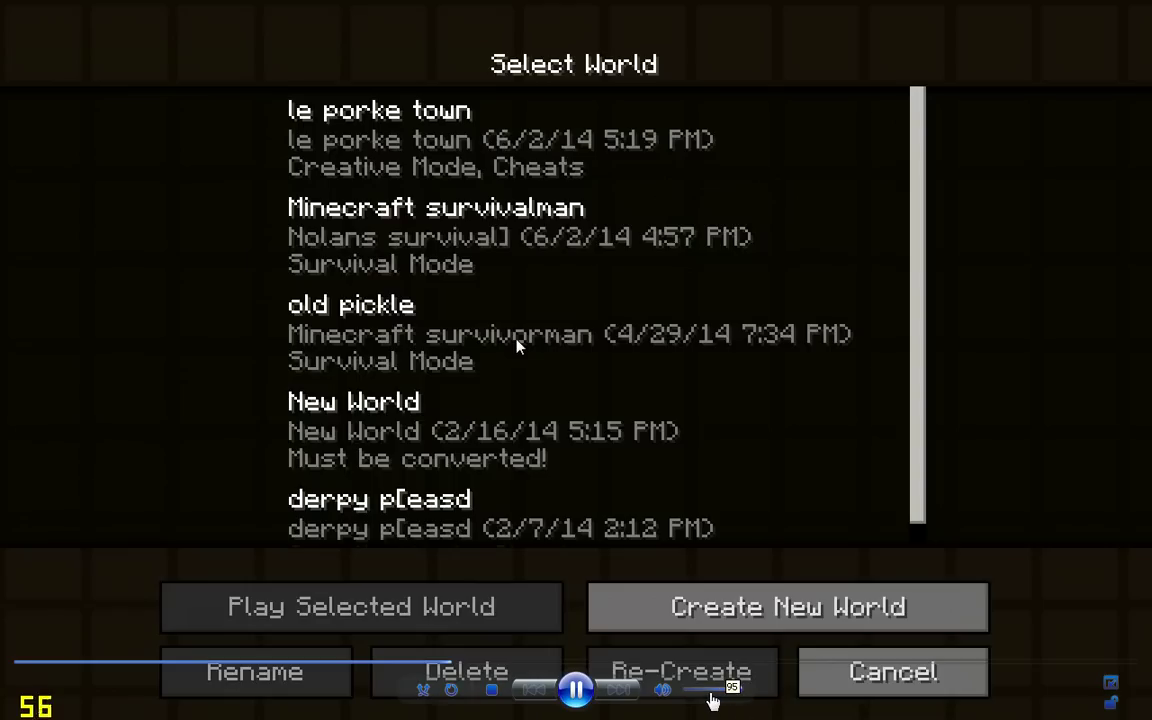